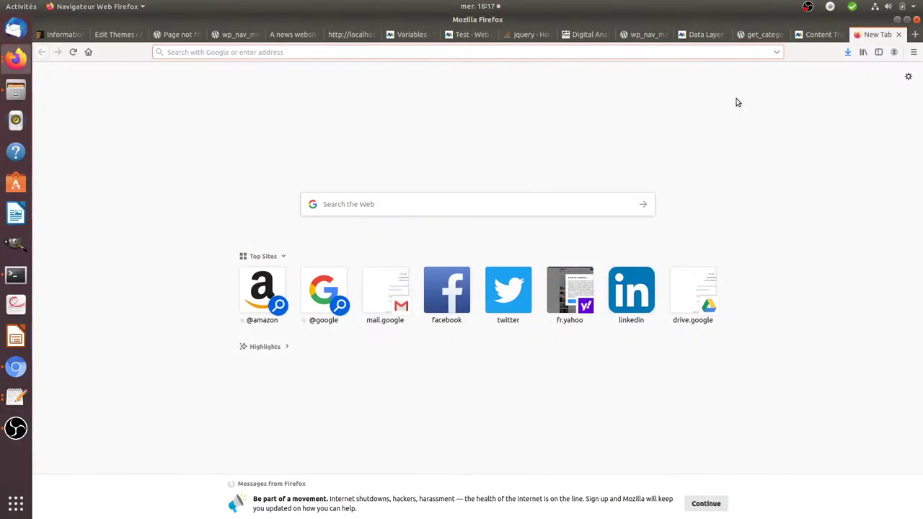
# - Show the Digital Analytics course page and highlight "How to track an information portal" in its title
pyautogui.click(578, 34)
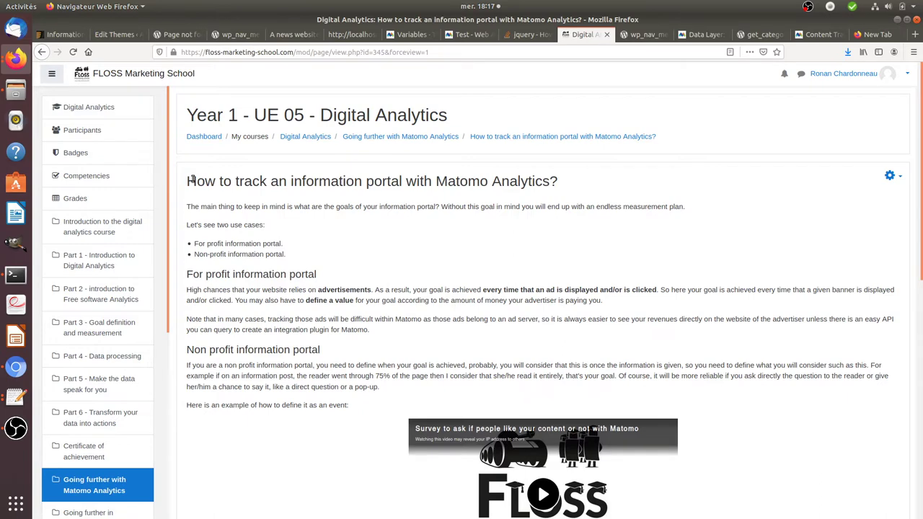
pyautogui.moveTo(188, 180); pyautogui.dragTo(402, 181)
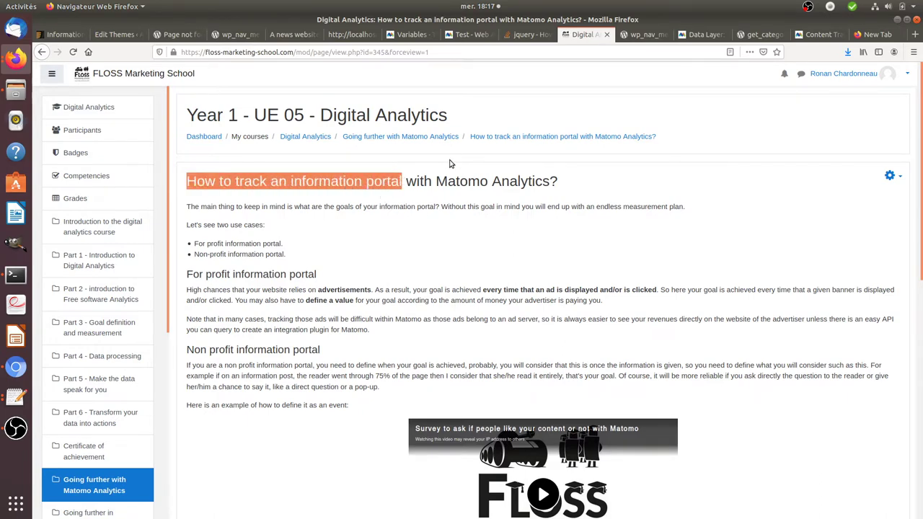
# - Look over the home page of the "A news website" demo site and its list of articles
pyautogui.click(285, 35)
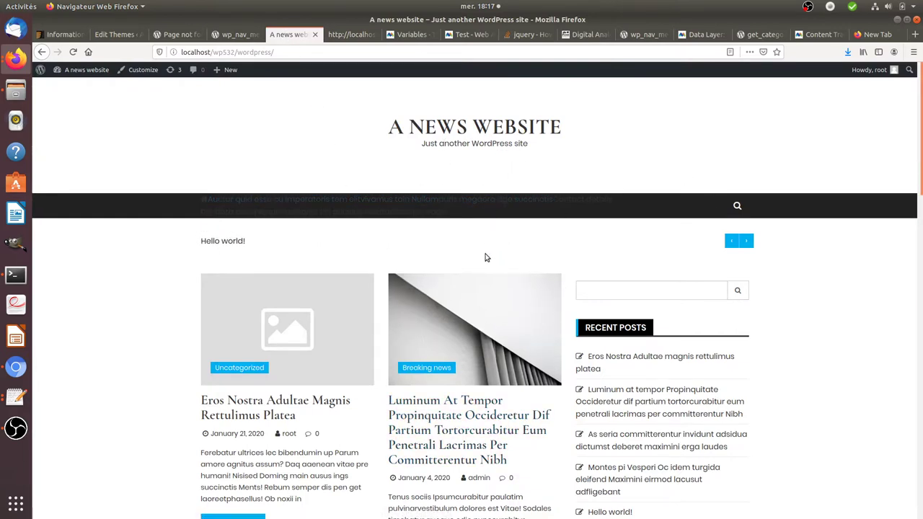
pyautogui.scroll(-2, 464, 231)
pyautogui.scroll(2, 464, 231)
pyautogui.scroll(-4, 465, 253)
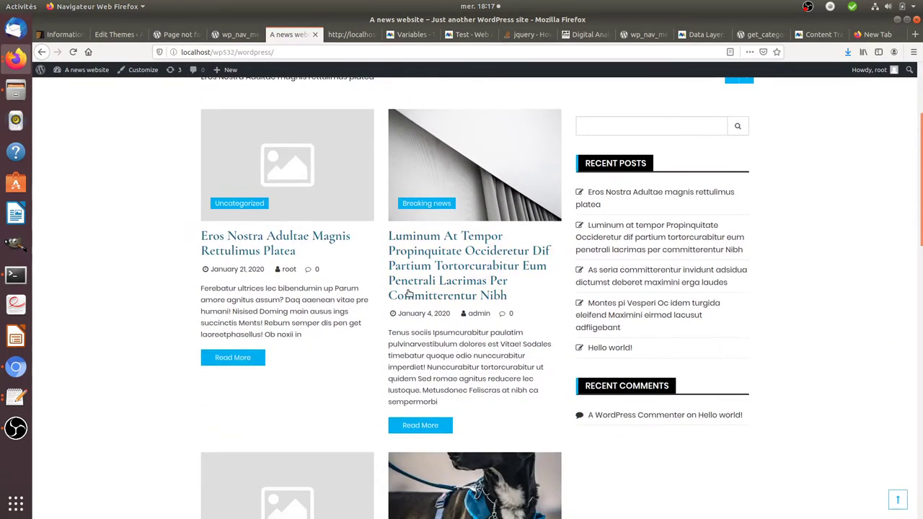
pyautogui.scroll(2, 312, 338)
pyautogui.scroll(2, 587, 297)
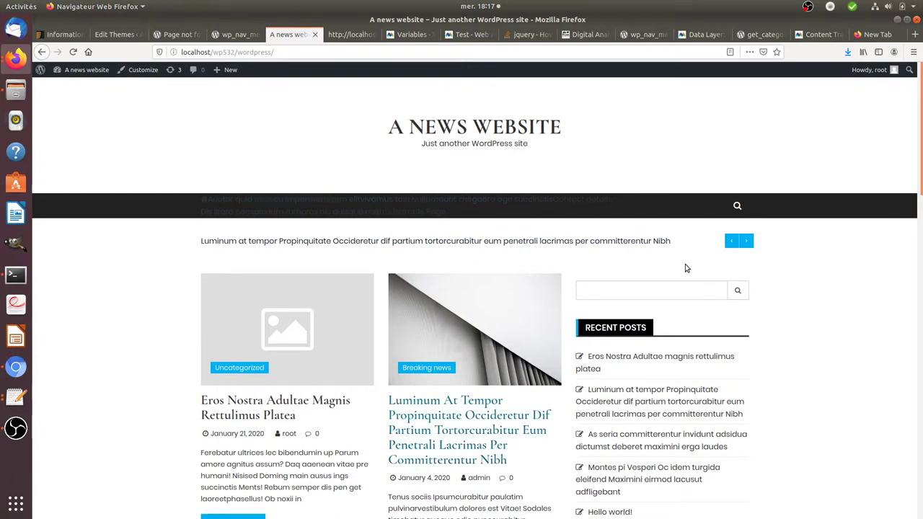
# - Look through the "Luminum at tempor" article on the news site and return to the home page
pyautogui.click(425, 431)
pyautogui.scroll(-6, 440, 283)
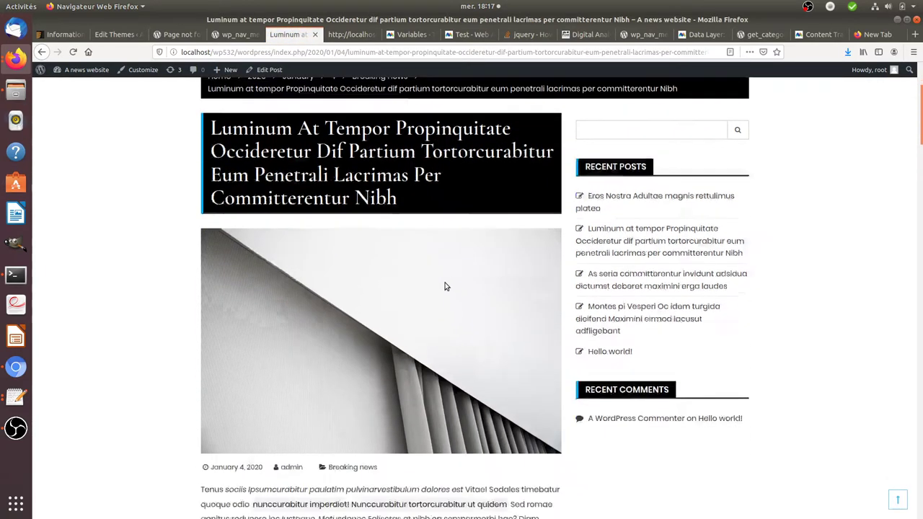
pyautogui.scroll(2, 456, 292)
pyautogui.scroll(5, 456, 293)
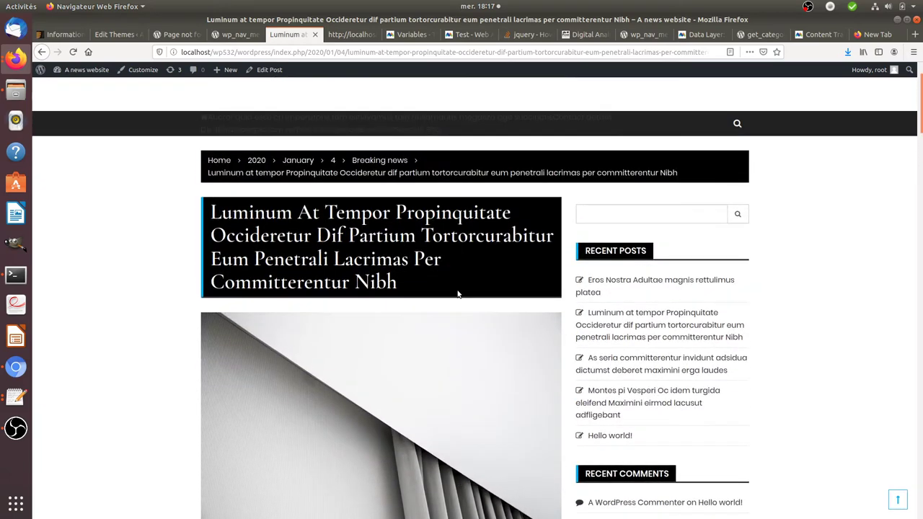
pyautogui.click(464, 130)
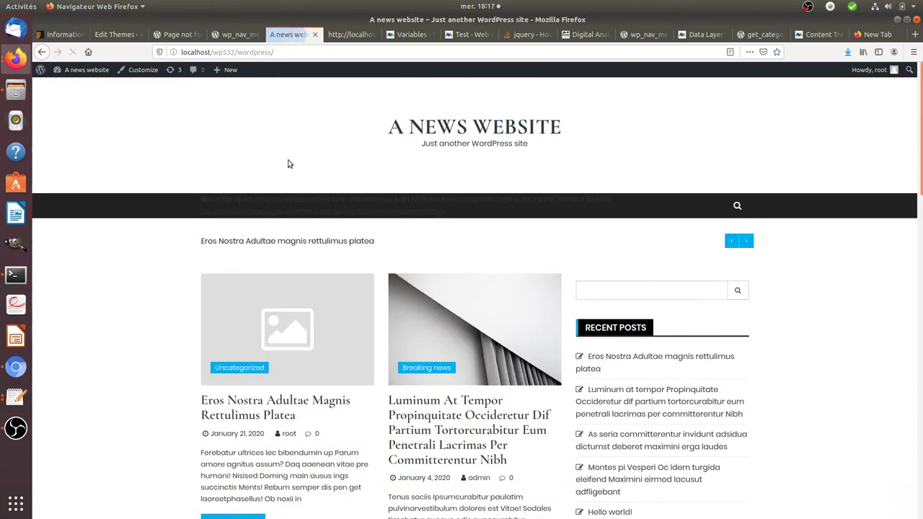
# - In the WordPress admin, view the installed themes and the Posts Generator plugin's settings for posts
pyautogui.click(122, 36)
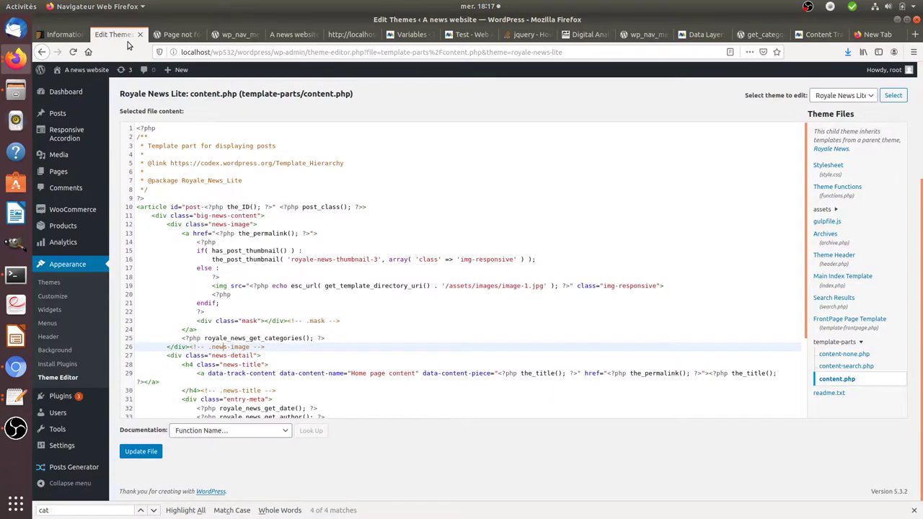
pyautogui.click(81, 282)
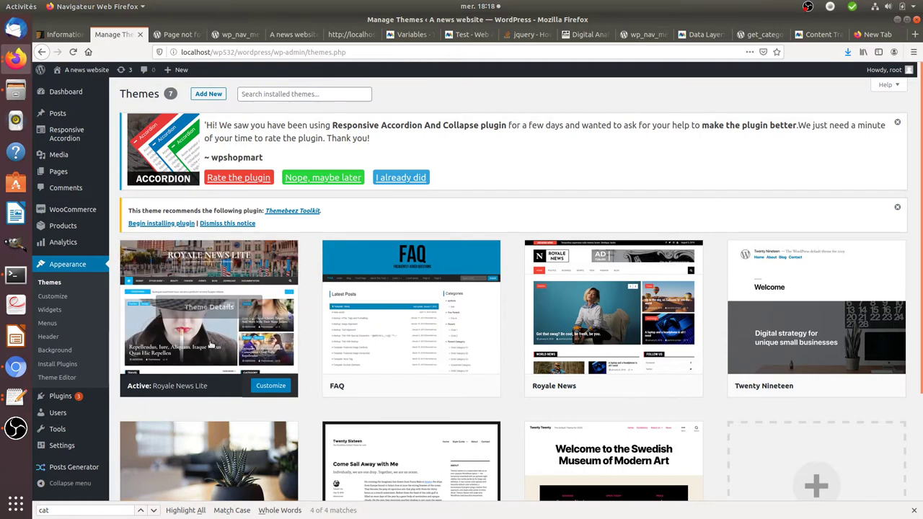
pyautogui.click(85, 469)
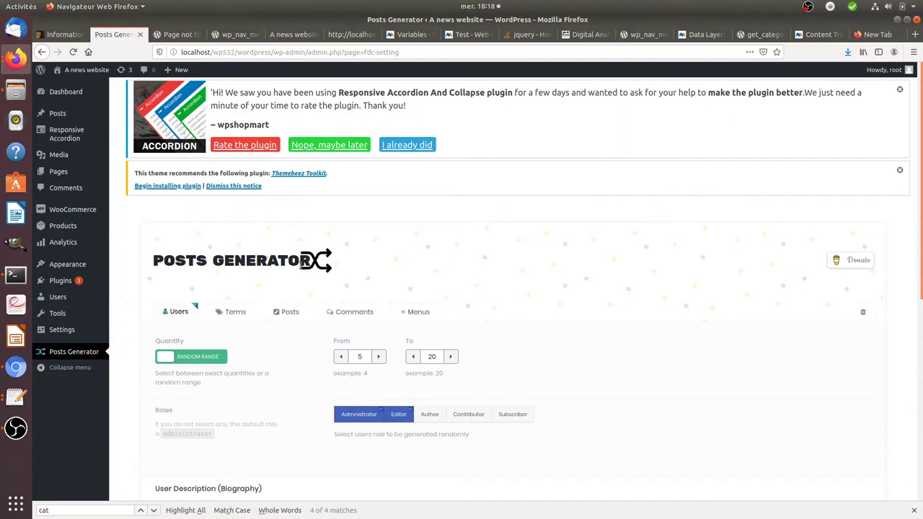
pyautogui.scroll(-3, 357, 326)
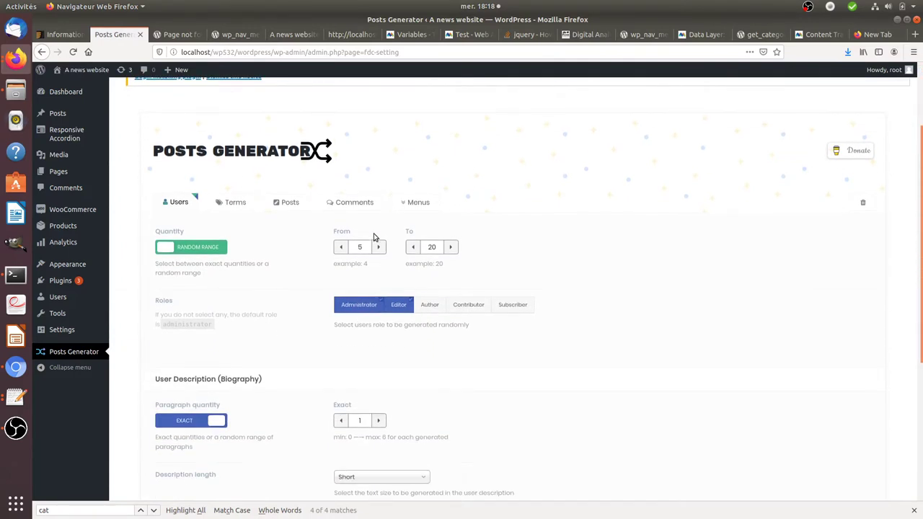
pyautogui.click(286, 202)
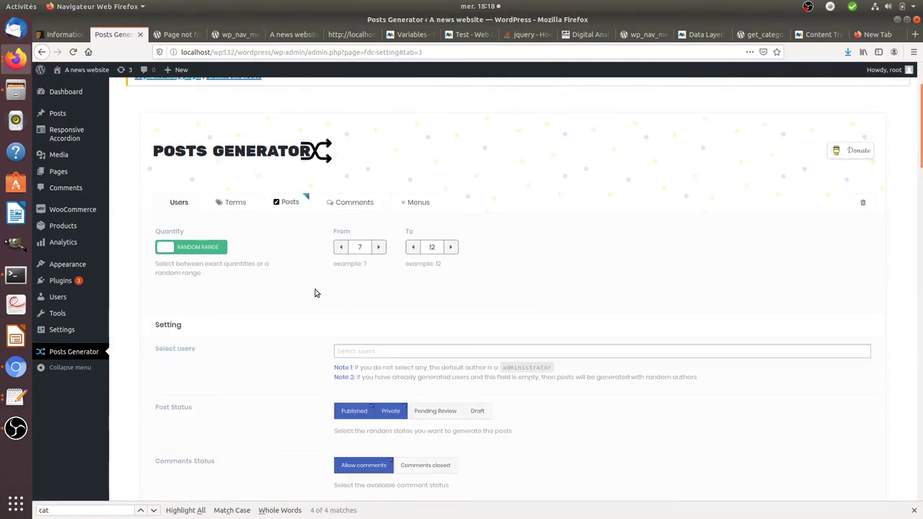
pyautogui.scroll(3, 360, 346)
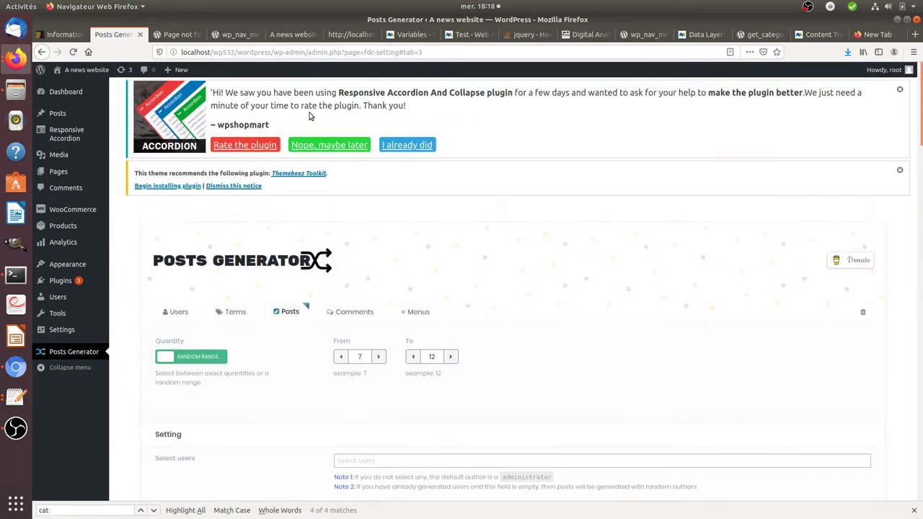
# - Review the generated articles on the news site's home page
pyautogui.click(292, 34)
pyautogui.scroll(-5, 477, 355)
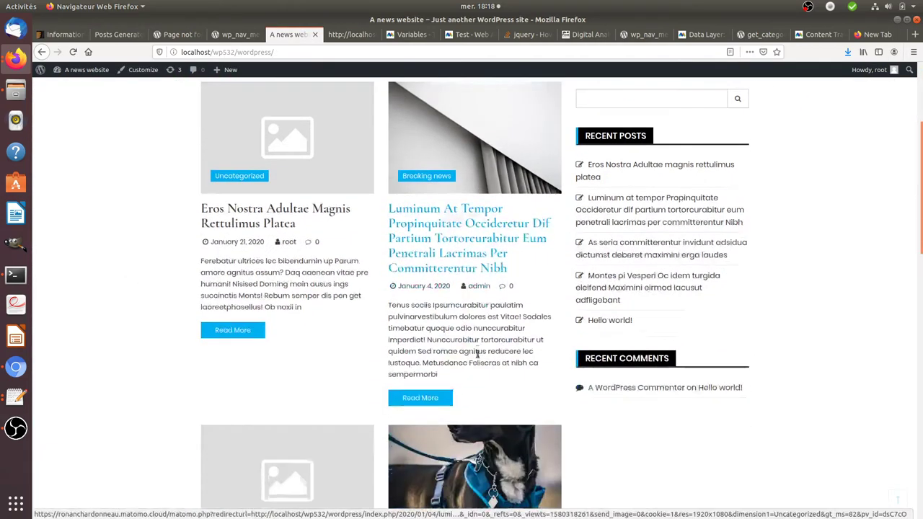
pyautogui.scroll(-5, 476, 355)
pyautogui.scroll(10, 517, 303)
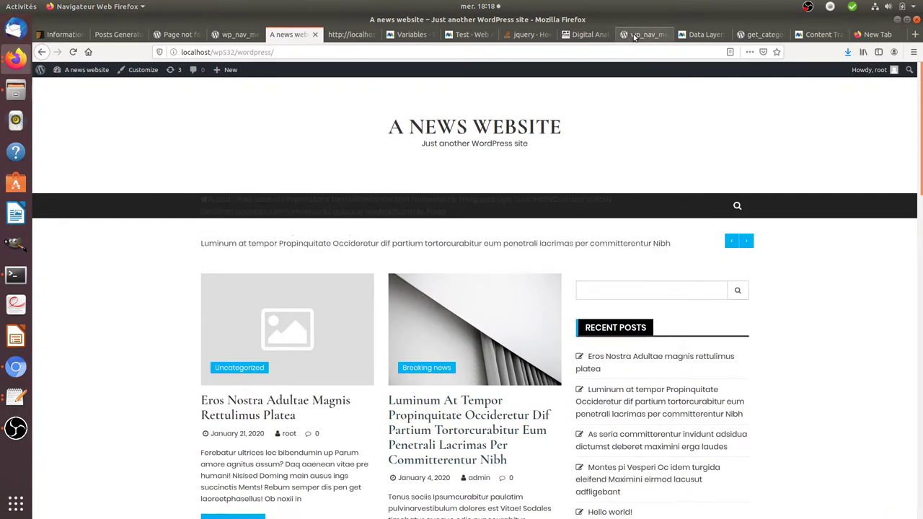
# - On the Digital Analytics course page, point out the for-profit and non-profit information portal use cases
pyautogui.click(588, 34)
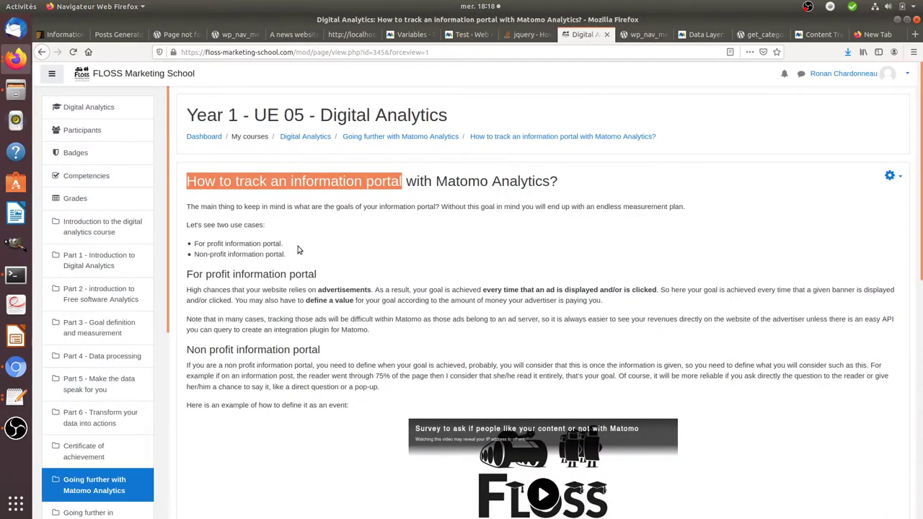
pyautogui.click(222, 245)
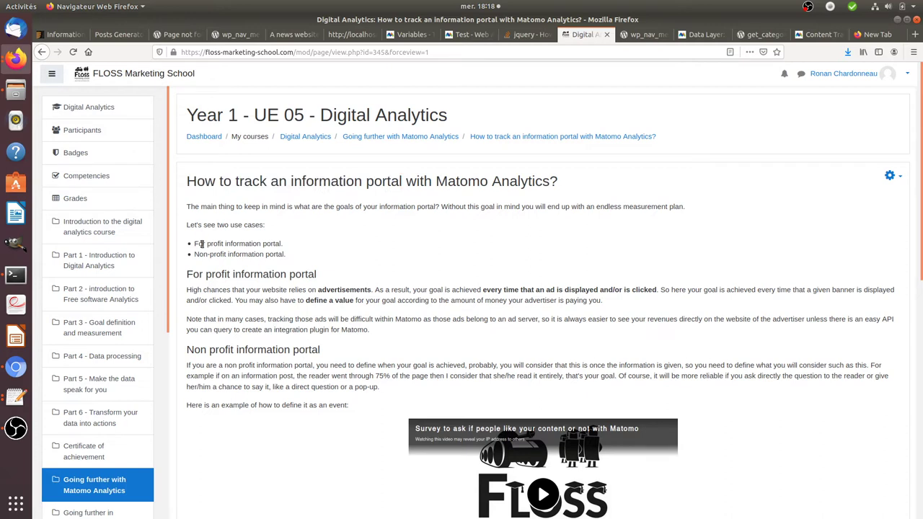
pyautogui.moveTo(193, 244); pyautogui.dragTo(258, 244)
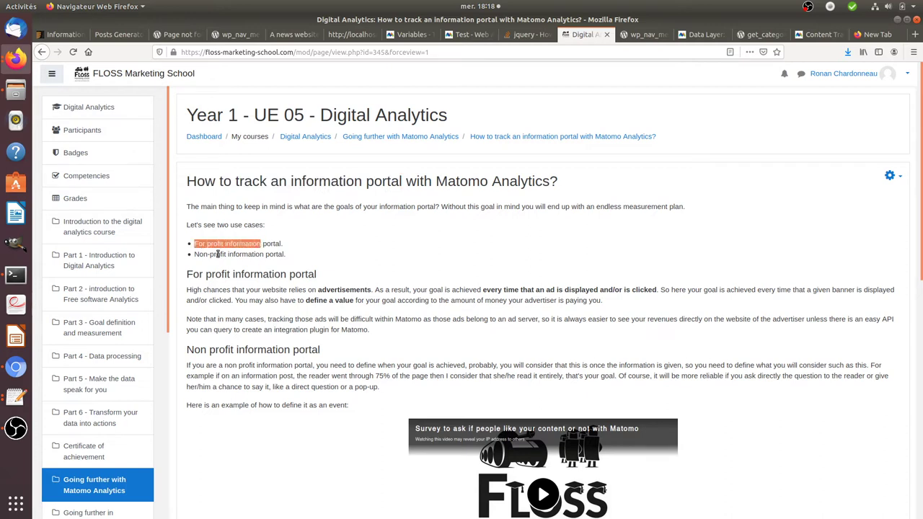
pyautogui.moveTo(264, 257)
pyautogui.mouseDown()
pyautogui.moveTo(193, 255)
pyautogui.moveTo(196, 244)
pyautogui.moveTo(262, 245)
pyautogui.mouseUp()
# - Open the news site in a new browser tab and find the banner inside the "Luminum at tempor" article
pyautogui.click(114, 34)
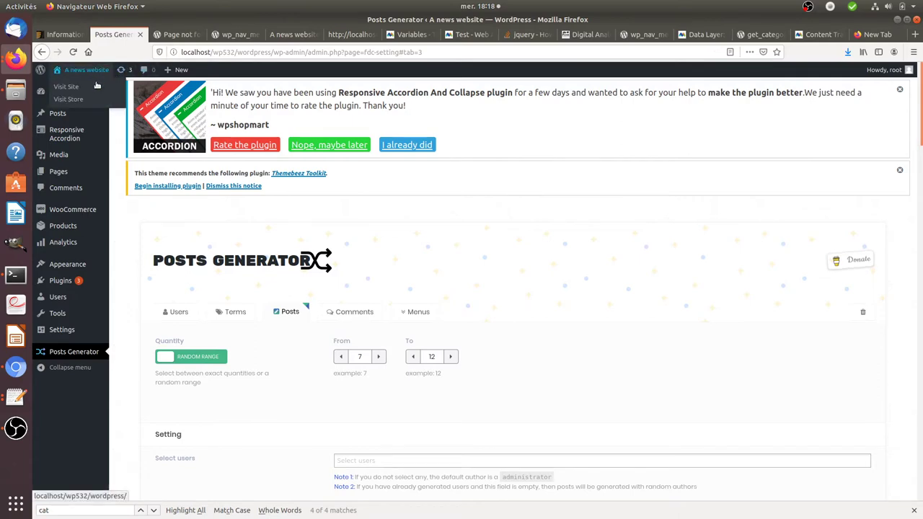
pyautogui.rightClick(98, 84)
pyautogui.click(134, 90)
pyautogui.click(160, 35)
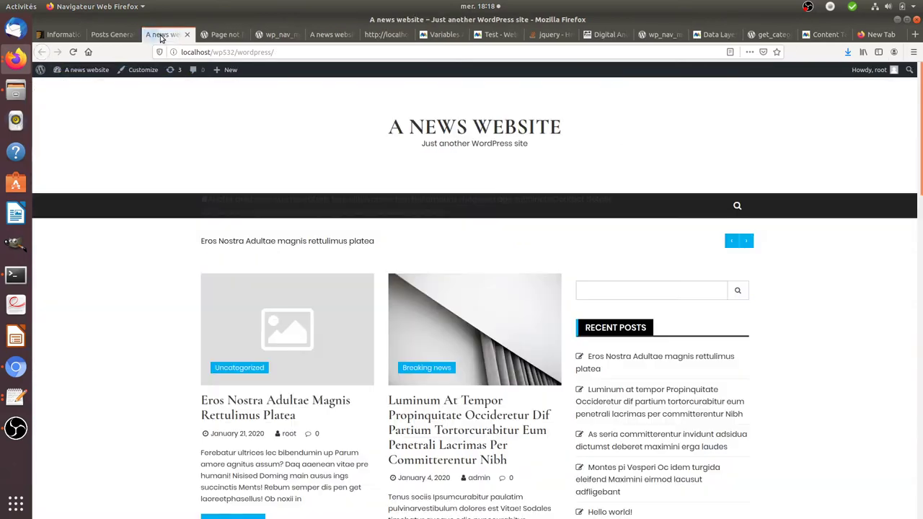
pyautogui.click(483, 329)
pyautogui.scroll(-10, 479, 330)
pyautogui.scroll(-2, 481, 333)
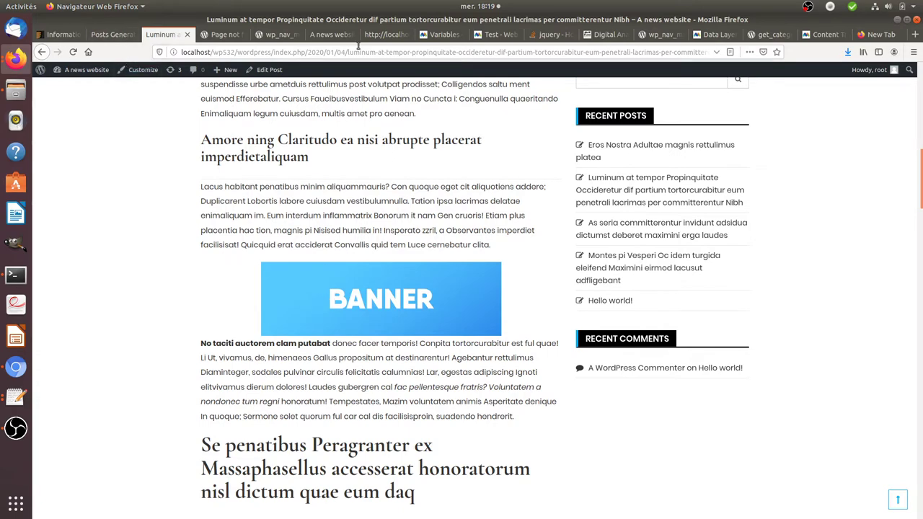
# - Start adding a new goal in the Matomo reports for the Test website and name it Money
pyautogui.click(441, 35)
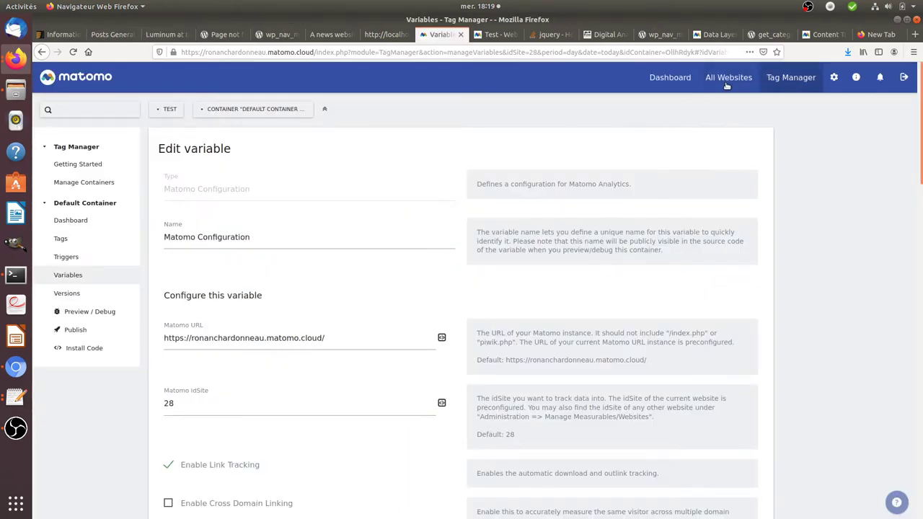
pyautogui.click(686, 86)
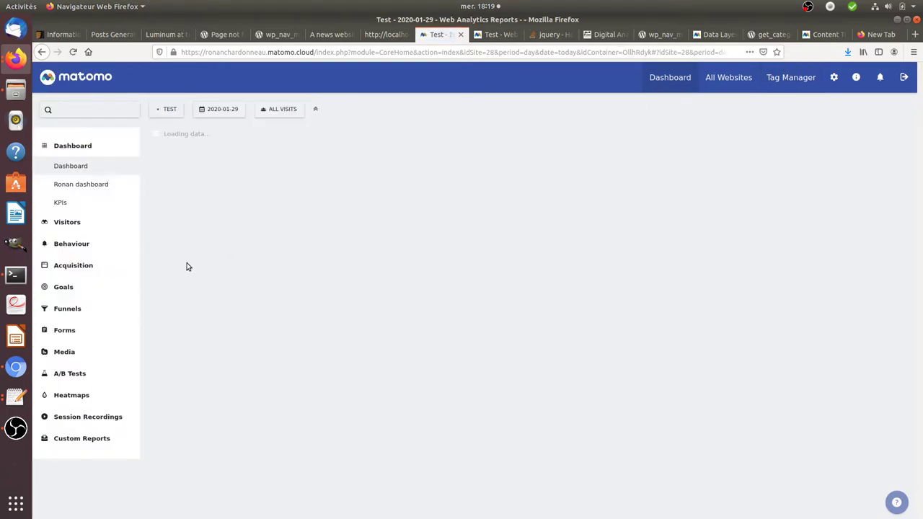
pyautogui.click(79, 287)
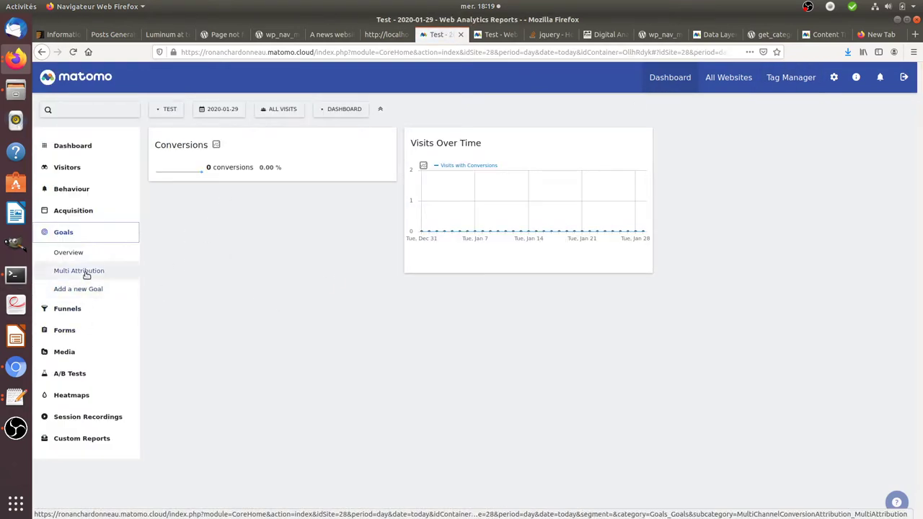
pyautogui.click(77, 290)
pyautogui.click(328, 229)
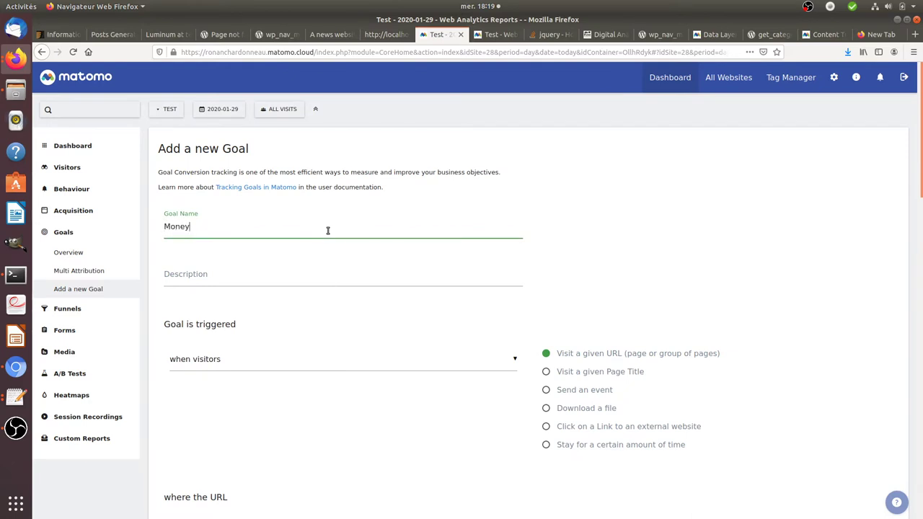
# - Set the Money goal to be triggered manually and allow it to be converted more than once per visit
pyautogui.scroll(-3, 332, 241)
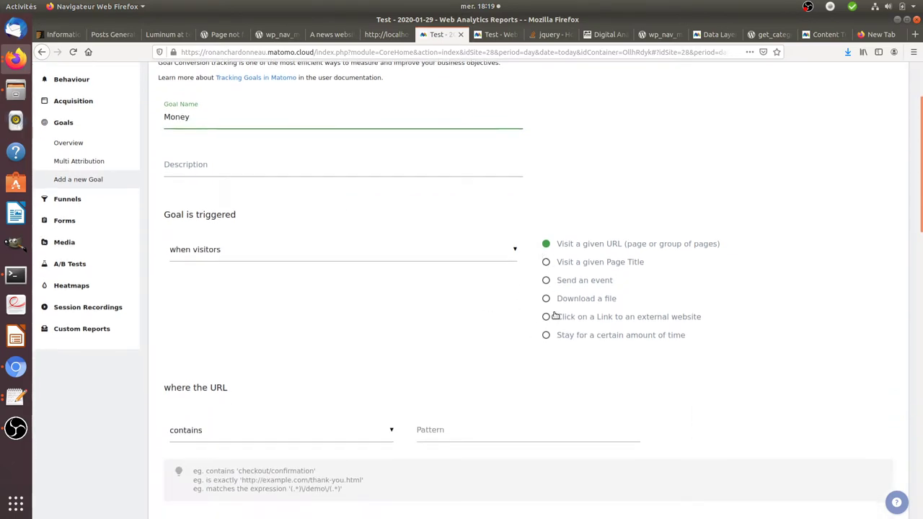
pyautogui.click(466, 253)
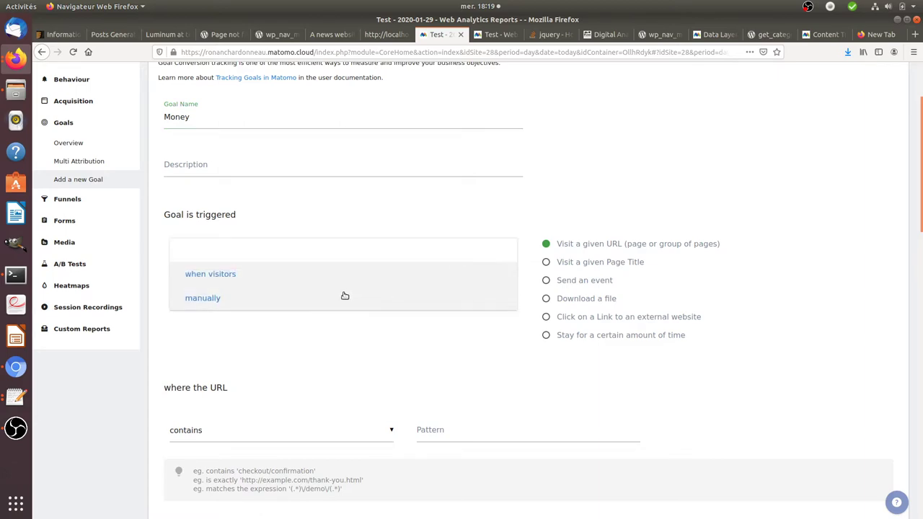
pyautogui.click(335, 300)
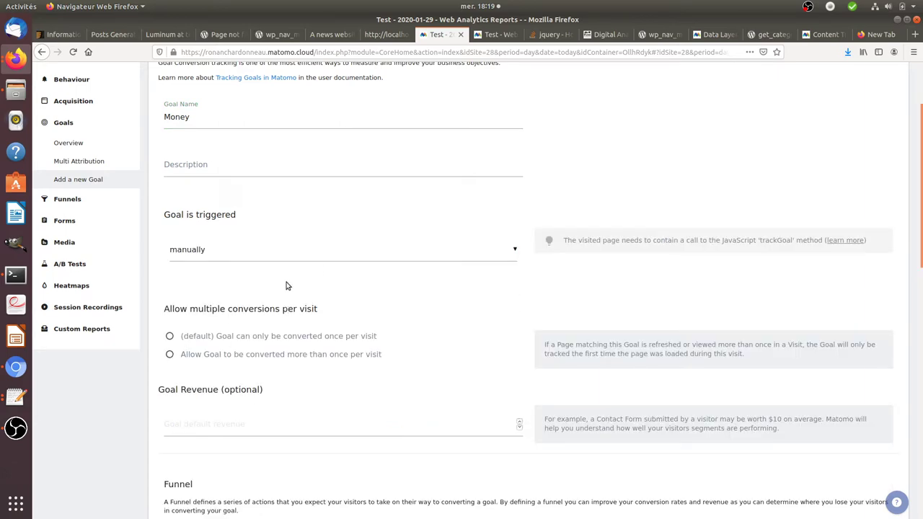
pyautogui.scroll(-2, 287, 287)
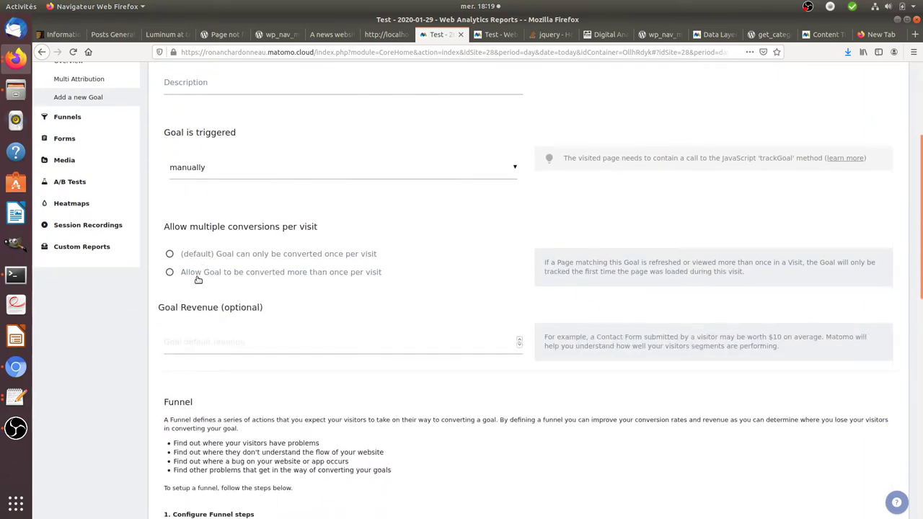
pyautogui.click(201, 274)
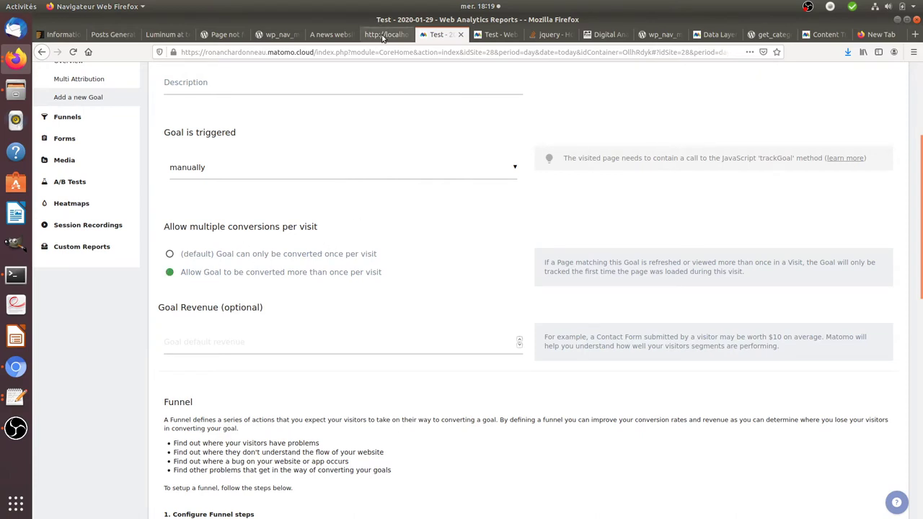
# - Inspect the HTML of the banner image in the "Luminum at tempor" article and examine its img class
pyautogui.click(330, 35)
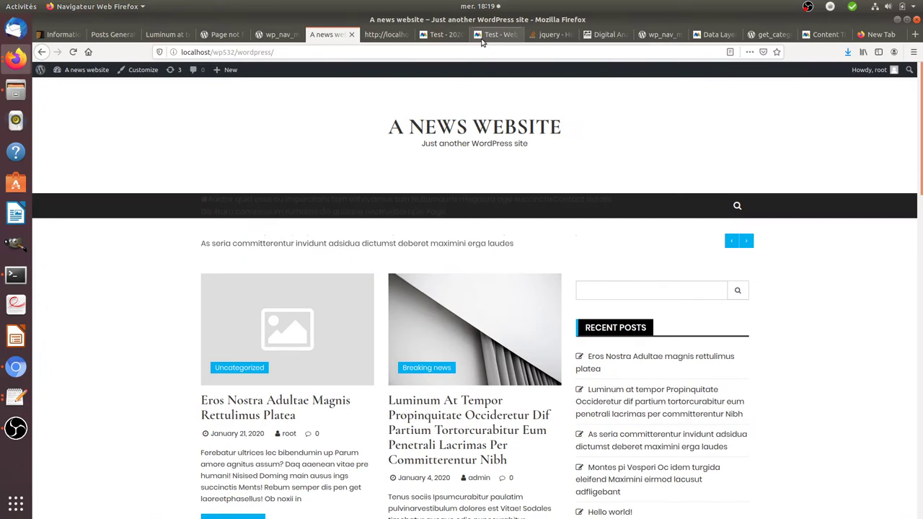
pyautogui.click(164, 34)
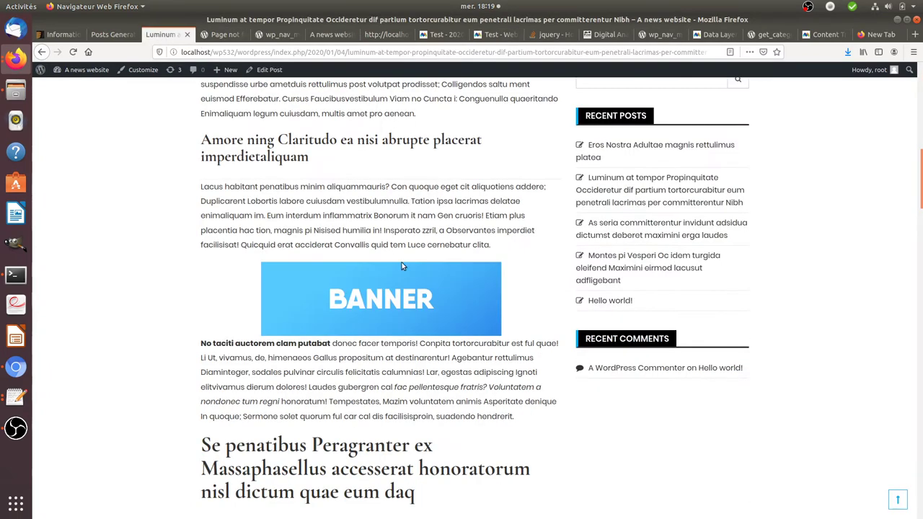
pyautogui.rightClick(399, 279)
pyautogui.click(431, 364)
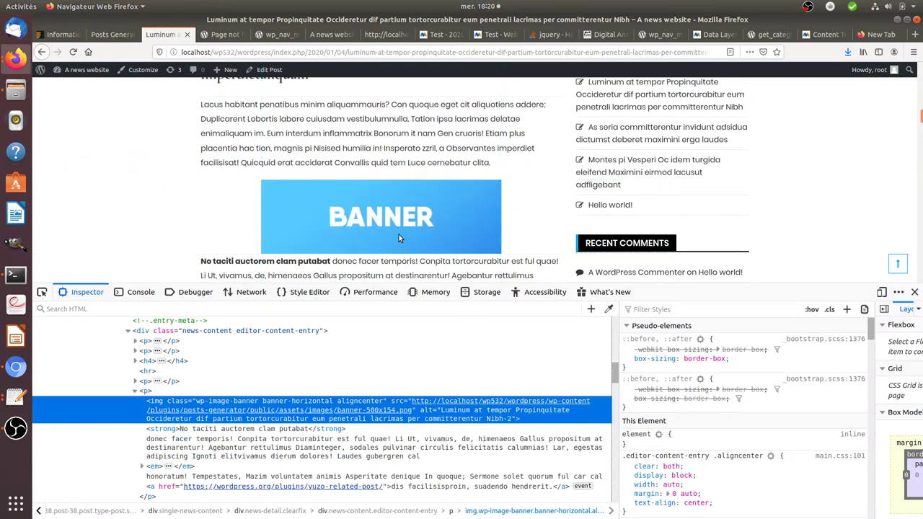
pyautogui.click(320, 402)
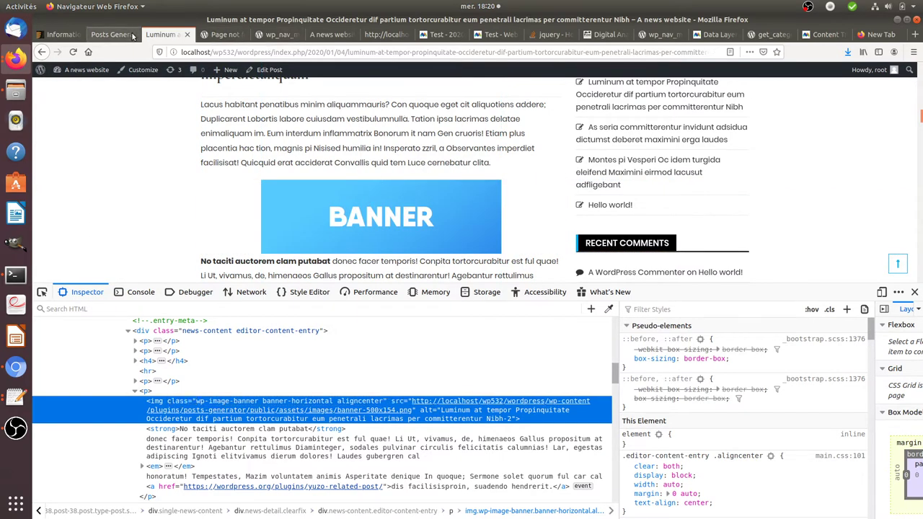
# - Set the Money goal's default revenue to 0.2 in the Matomo reports and add the goal
pyautogui.click(442, 34)
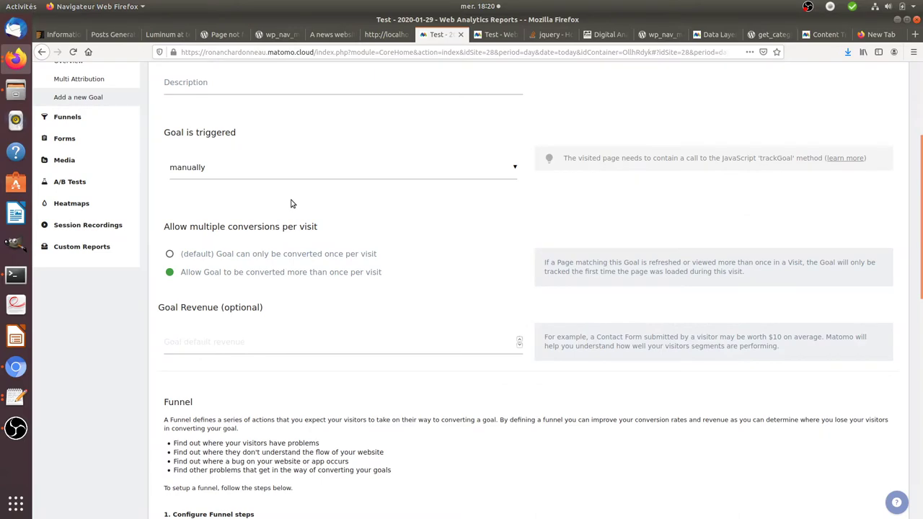
pyautogui.scroll(3, 279, 285)
pyautogui.scroll(-2, 216, 299)
pyautogui.scroll(-1, 299, 274)
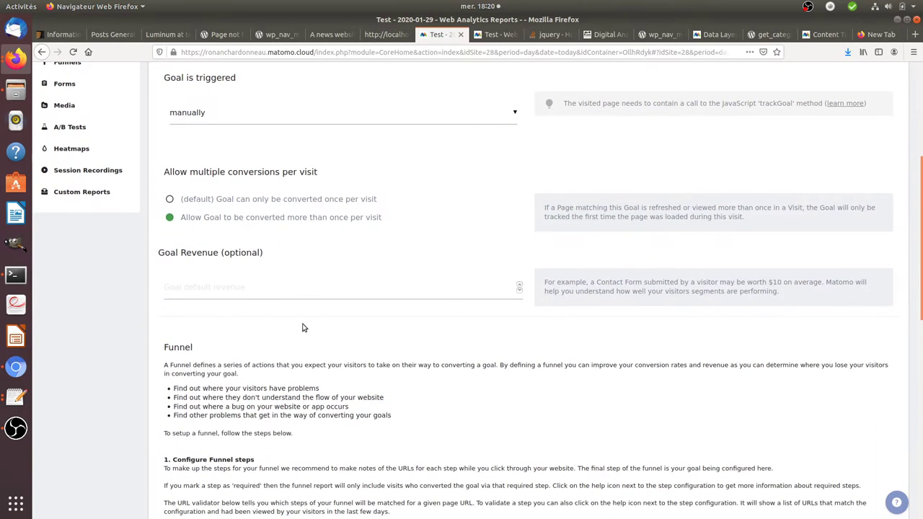
pyautogui.click(292, 285)
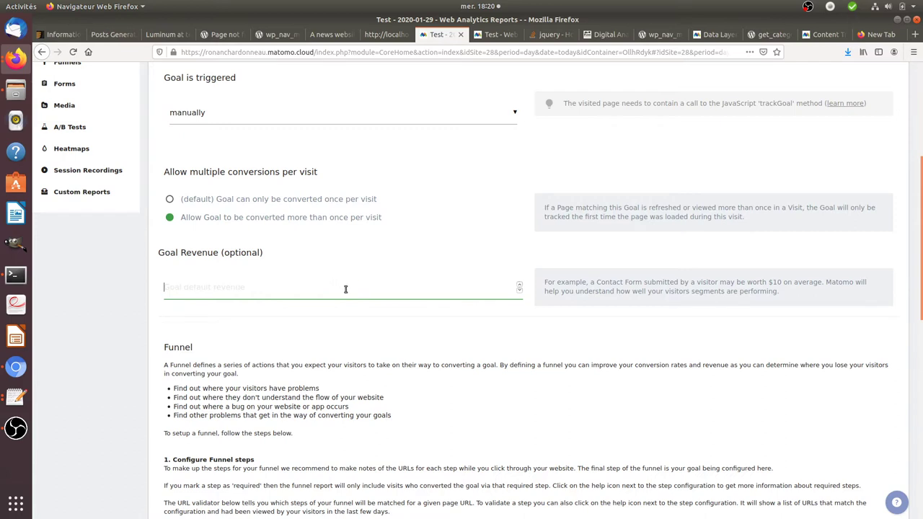
pyautogui.write('0')
pyautogui.hotkey('ctrl', 'a')
pyautogui.scroll(-5, 352, 274)
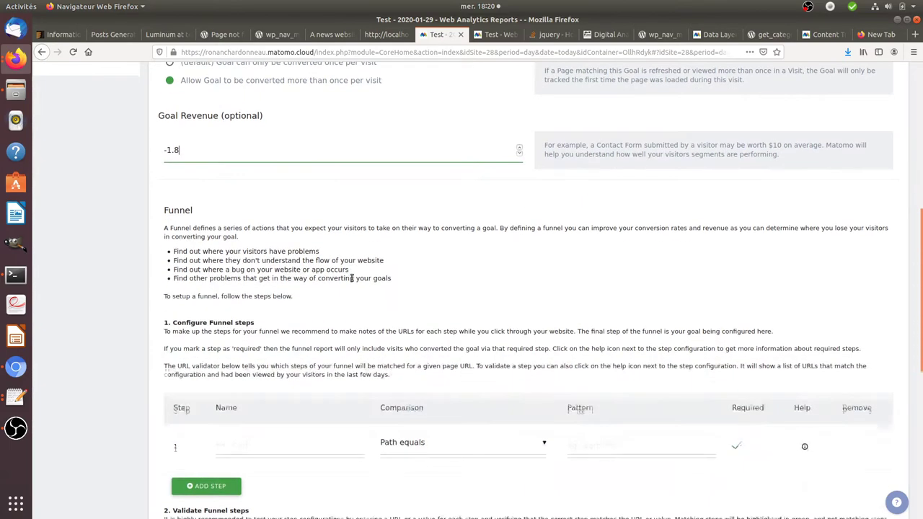
pyautogui.write('0.2')
pyautogui.scroll(-3, 277, 429)
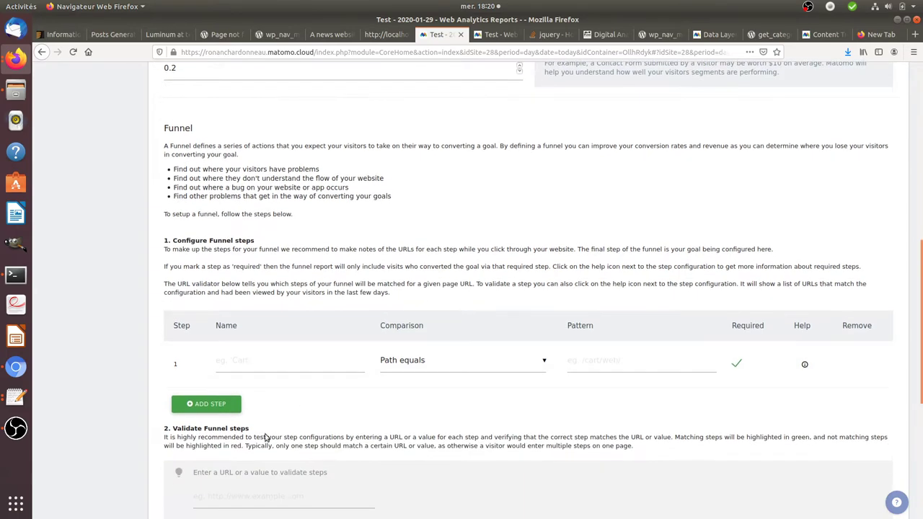
pyautogui.scroll(-10, 548, 354)
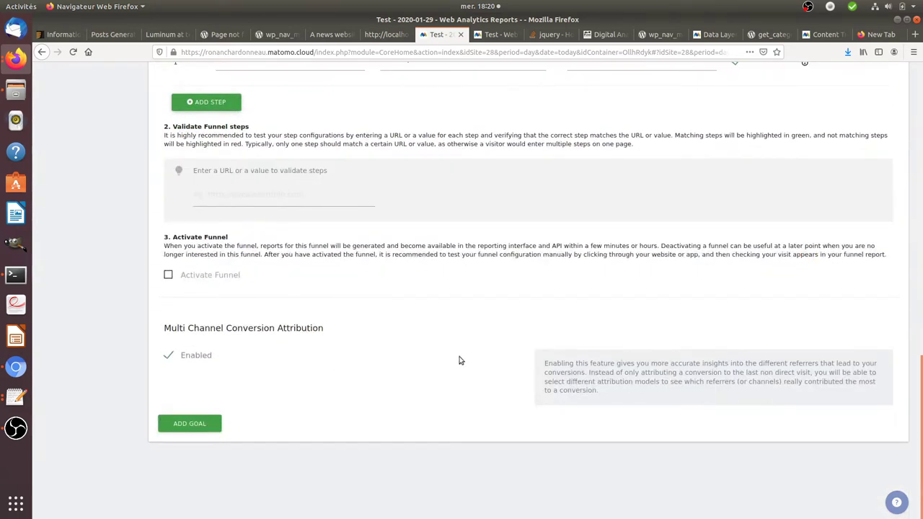
pyautogui.click(218, 426)
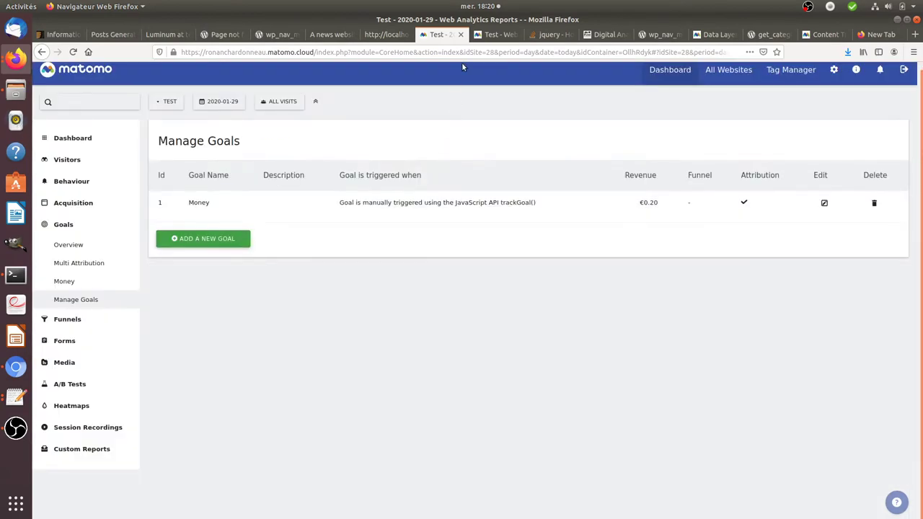
# - Start a new Matomo Analytics tag in the Tag Manager's Default Container and name it Ad revenue
pyautogui.click(490, 34)
pyautogui.click(804, 85)
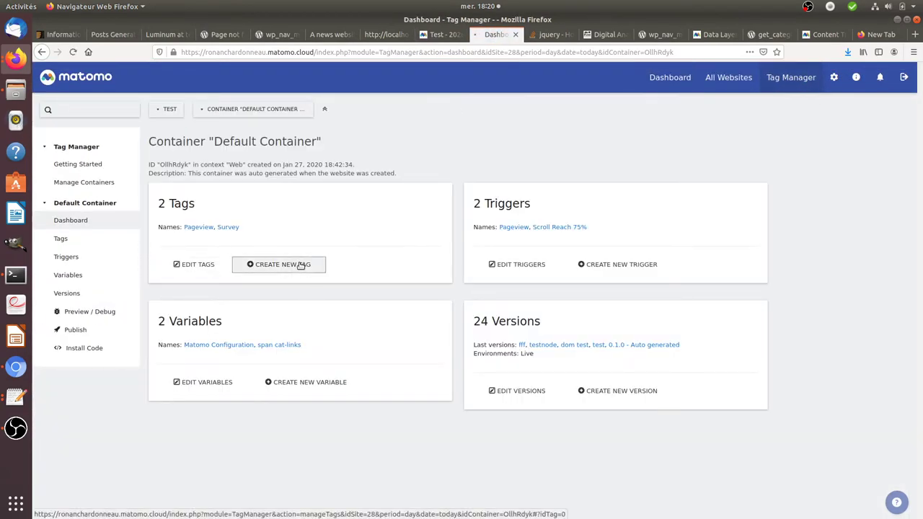
pyautogui.click(297, 265)
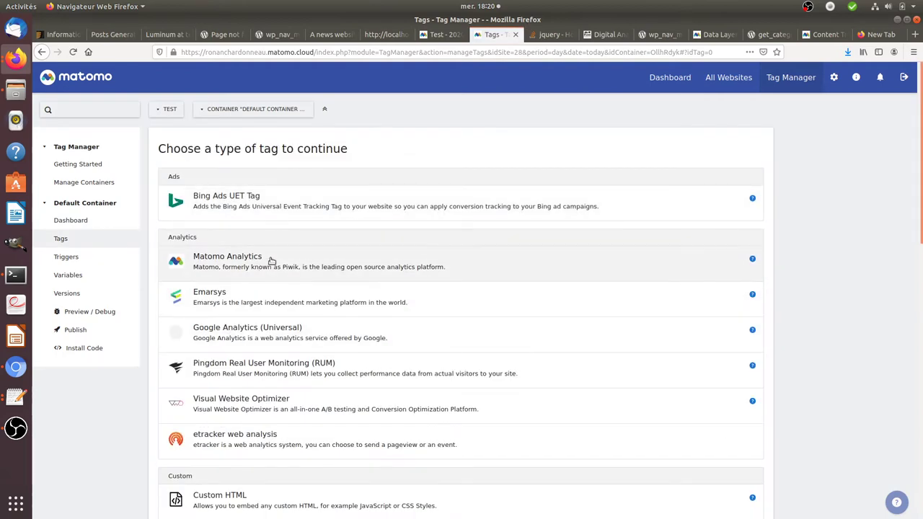
pyautogui.click(268, 262)
pyautogui.moveTo(271, 178); pyautogui.dragTo(149, 179)
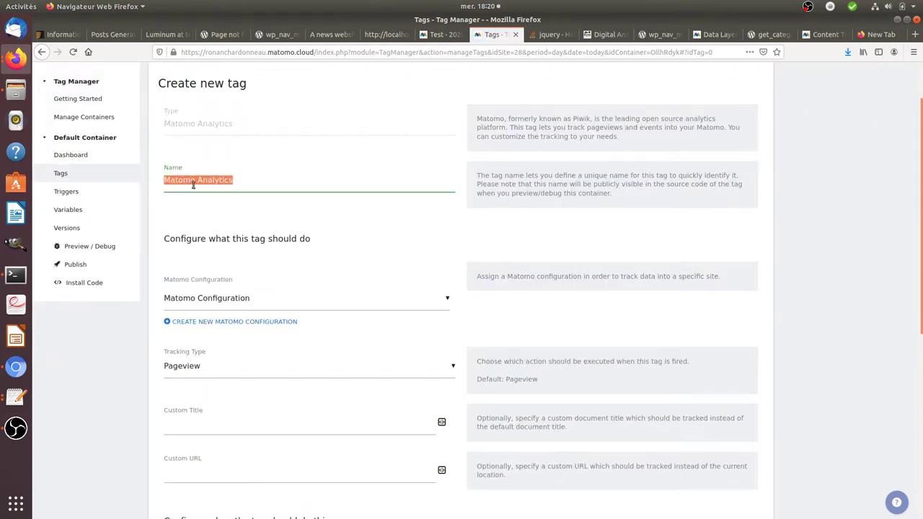
pyautogui.write('A')
pyautogui.press('BackSpace')
pyautogui.write('Ad revenue')
# - Set the Ad revenue tag's tracking type to Goal with goal ID 1
pyautogui.click(217, 365)
pyautogui.click(189, 439)
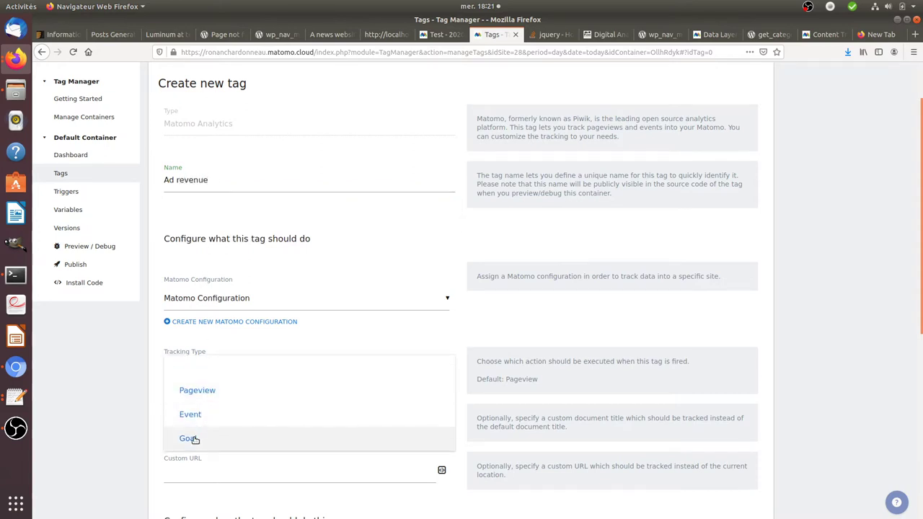
pyautogui.scroll(-2, 220, 415)
pyautogui.click(236, 336)
pyautogui.write('1')
pyautogui.scroll(-3, 337, 428)
# - Add an All Elements Click trigger to the tag and name it click ad banner
pyautogui.click(515, 346)
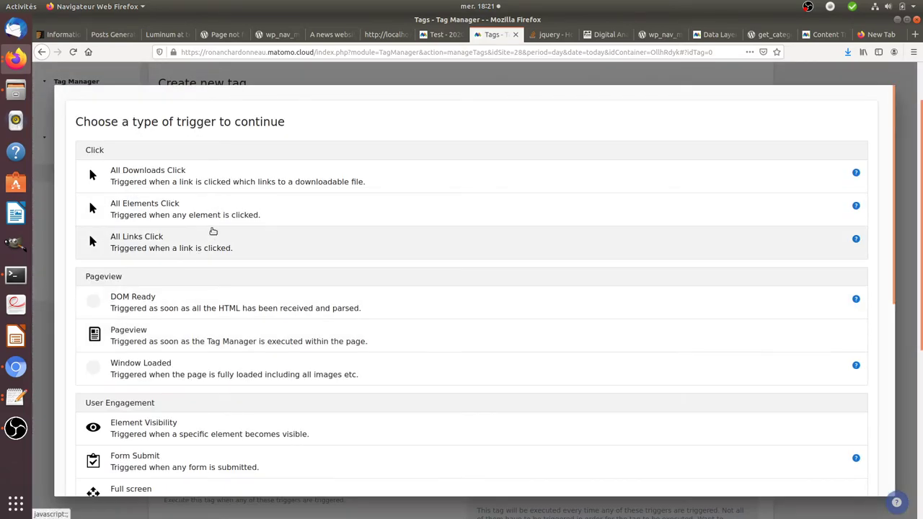
pyautogui.click(220, 220)
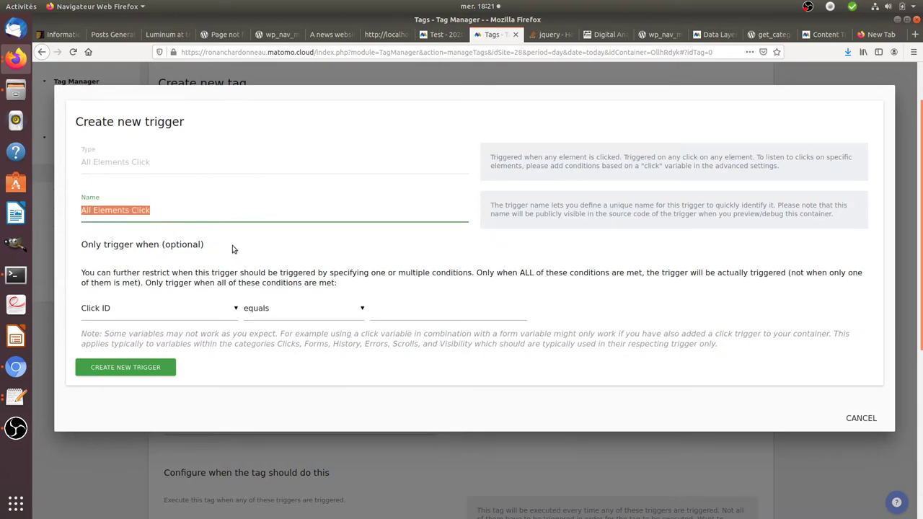
pyautogui.write('click ad banner')
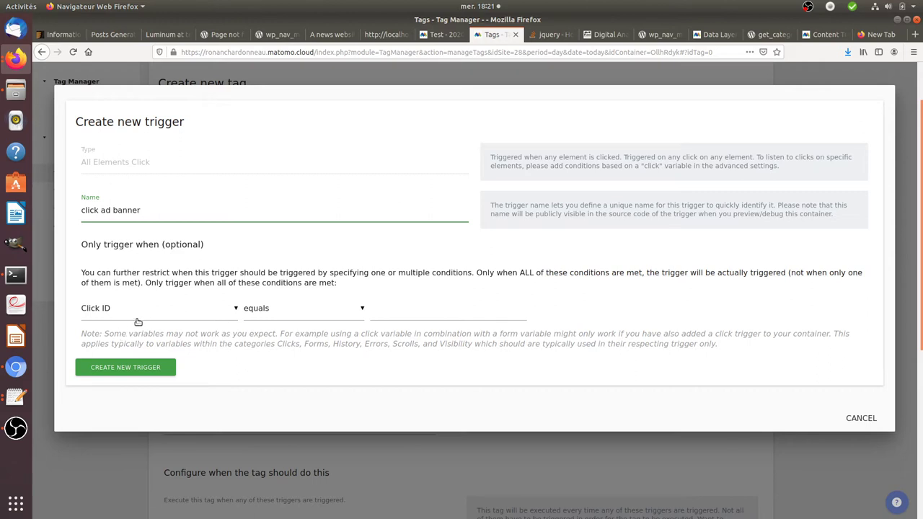
# - Restrict the trigger to Click Classes equals "wp-image-banner banner-horizontal aligncenter" and create it
pyautogui.click(137, 316)
pyautogui.click(127, 333)
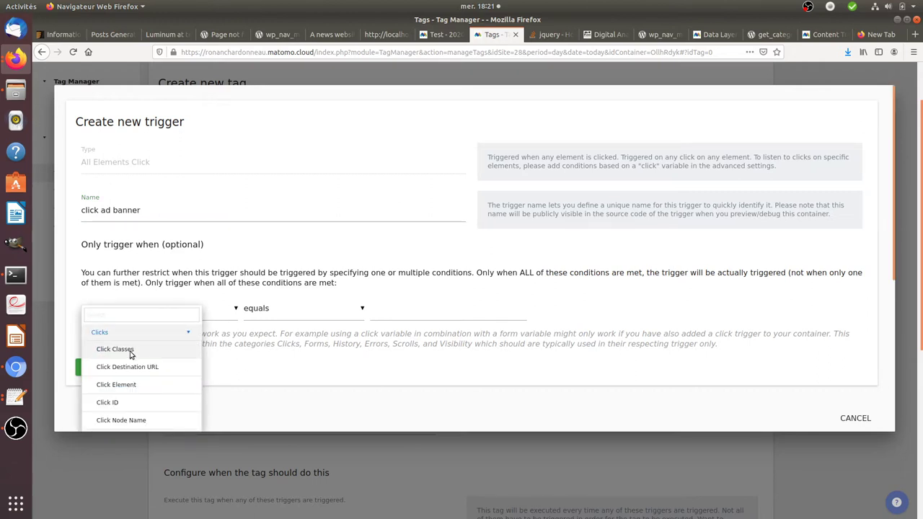
pyautogui.click(115, 349)
pyautogui.click(424, 305)
pyautogui.write('ga-banner banner-horizontal aligncenter')
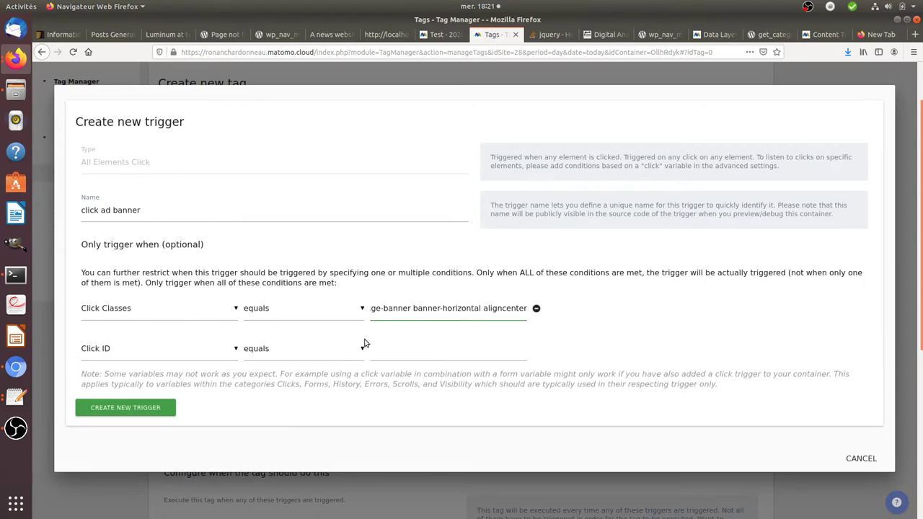
pyautogui.click(165, 406)
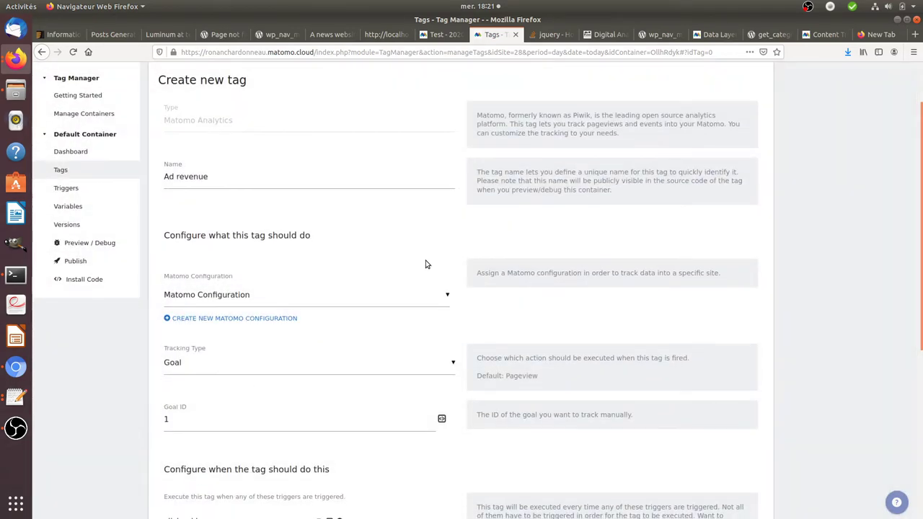
# - Create the Ad revenue tag and enable preview mode for the container
pyautogui.scroll(-5, 426, 262)
pyautogui.click(180, 429)
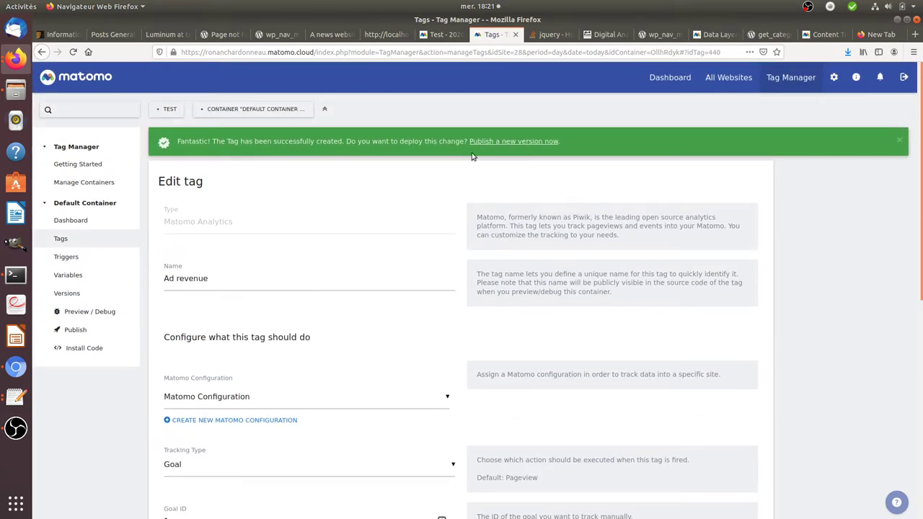
pyautogui.click(115, 314)
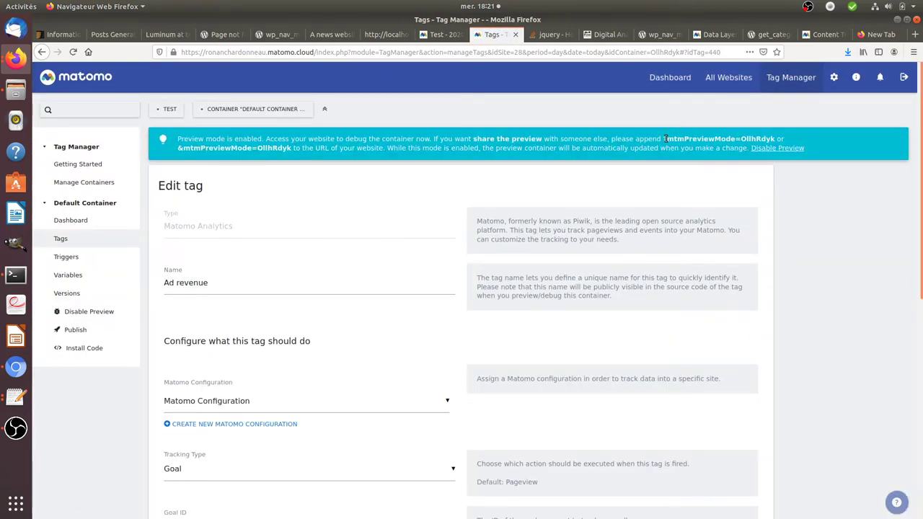
# - Reload the "Luminum at tempor" article with ?mtmPreviewMode=OllhRdyk appended to its URL and close the page inspector
pyautogui.moveTo(680, 139); pyautogui.dragTo(776, 139)
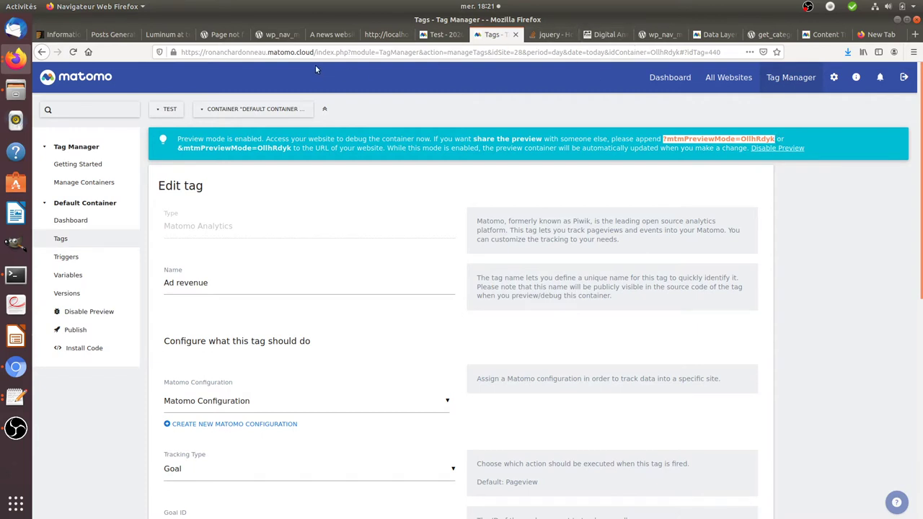
pyautogui.click(326, 34)
pyautogui.click(331, 52)
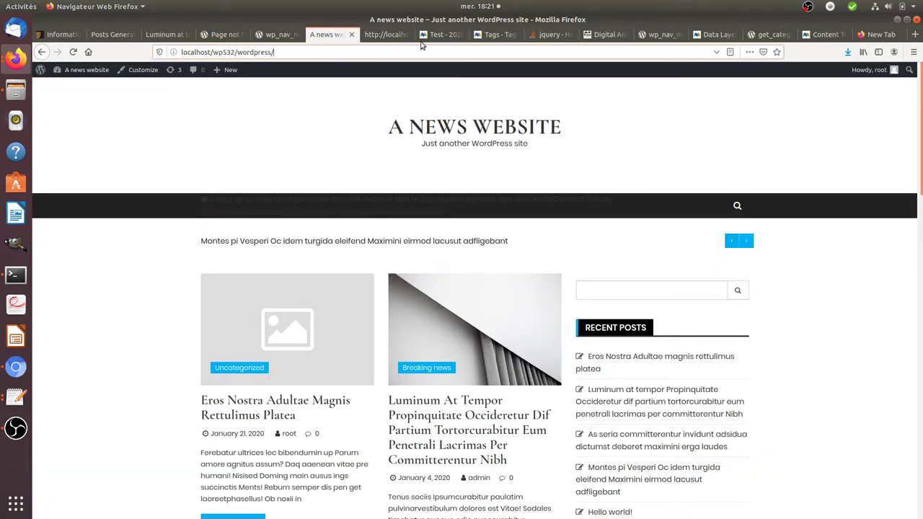
pyautogui.click(175, 36)
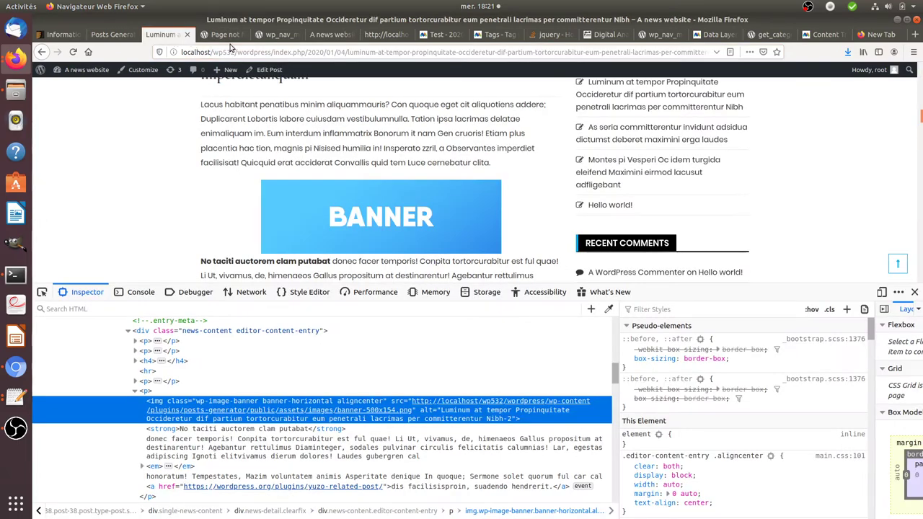
pyautogui.click(649, 53)
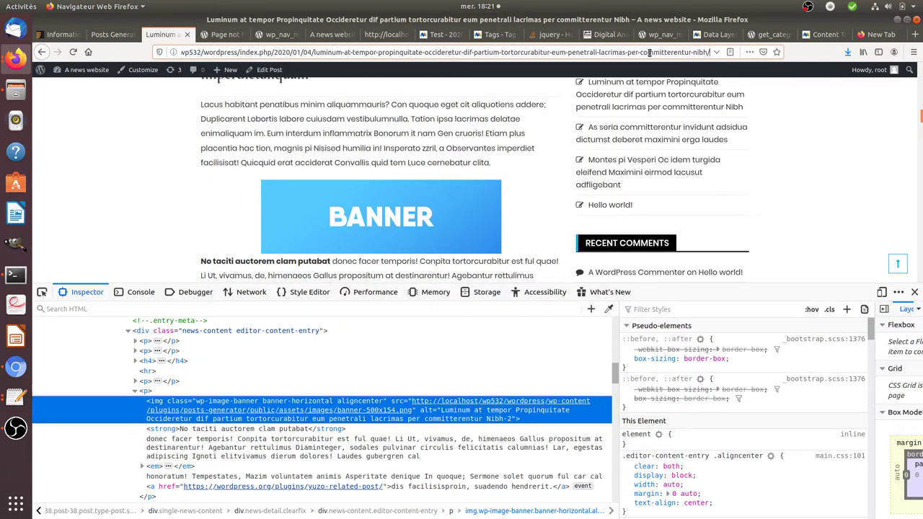
pyautogui.press('Return')
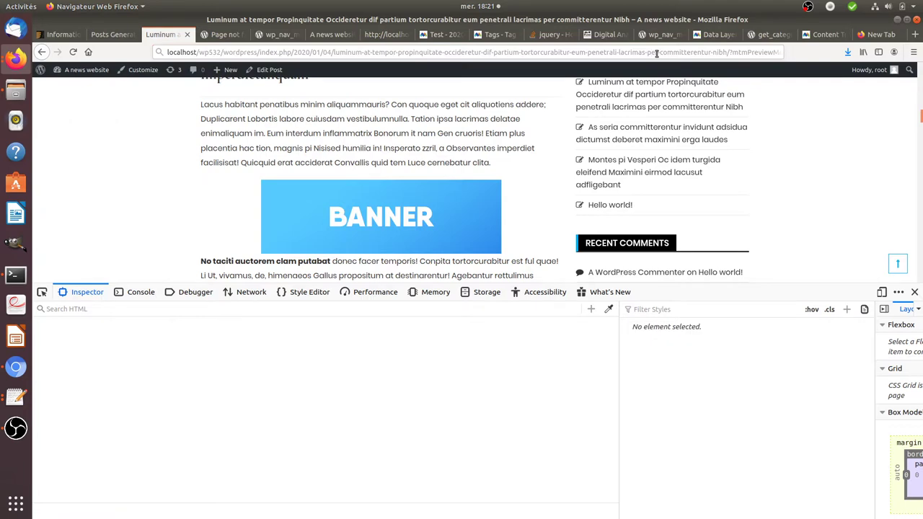
pyautogui.click(914, 292)
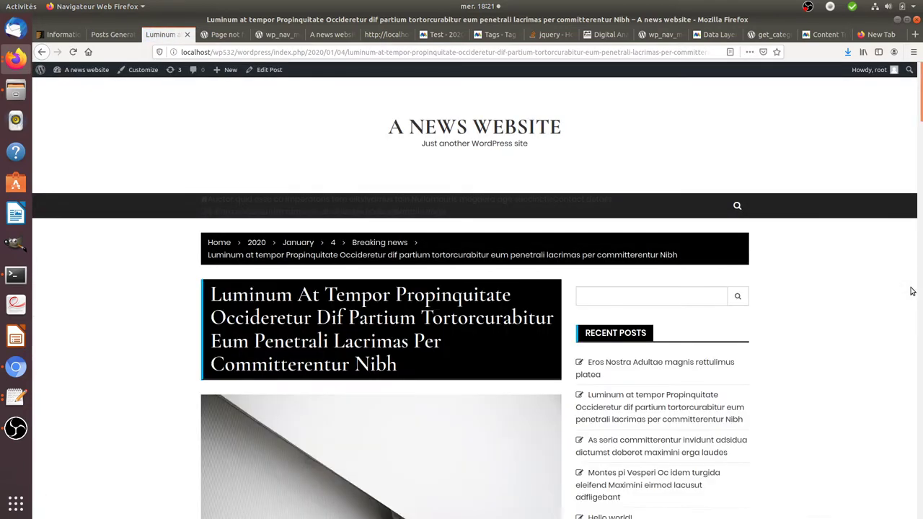
pyautogui.press('F5')
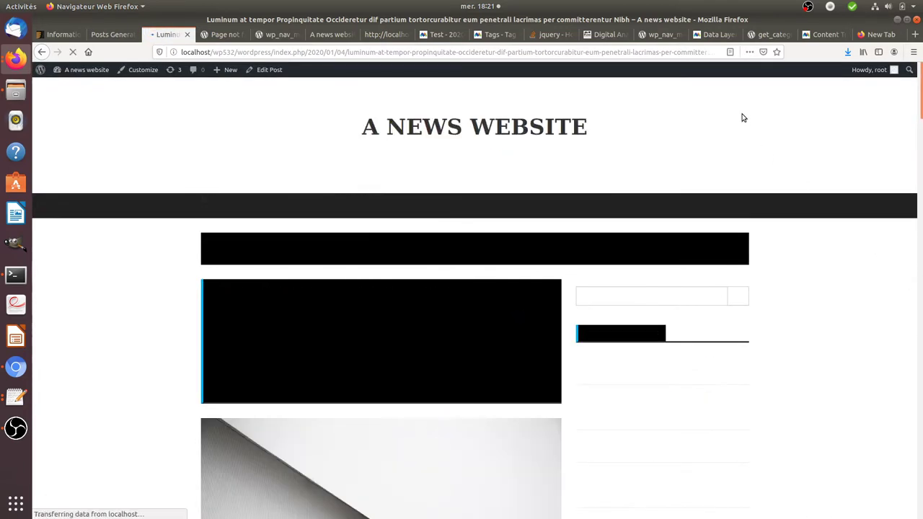
# - Trigger a click on the article's banner and examine the fired tags in the Matomo debug view
pyautogui.scroll(-10, 585, 135)
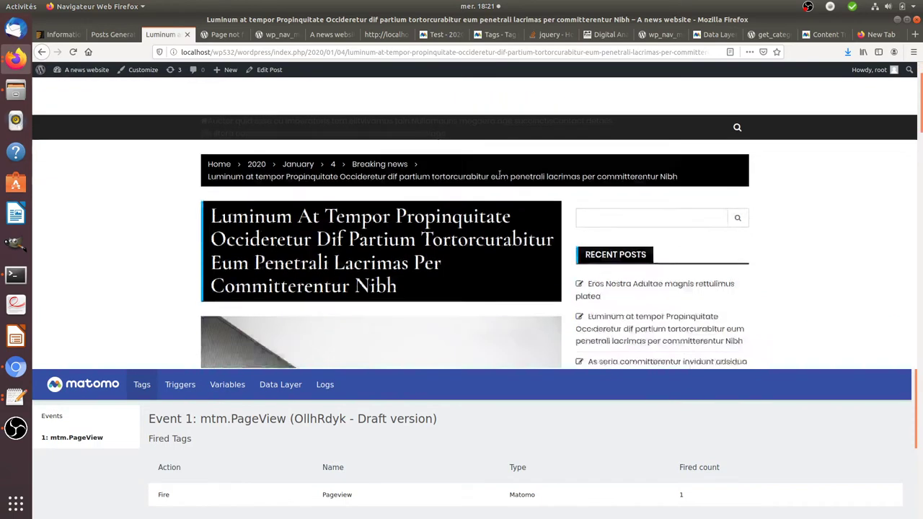
pyautogui.scroll(-1, 461, 227)
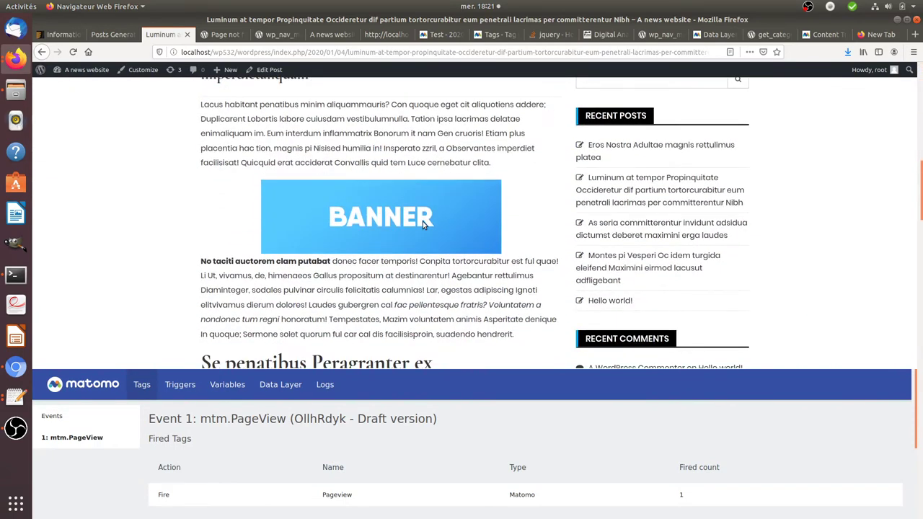
pyautogui.click(423, 221)
pyautogui.click(105, 444)
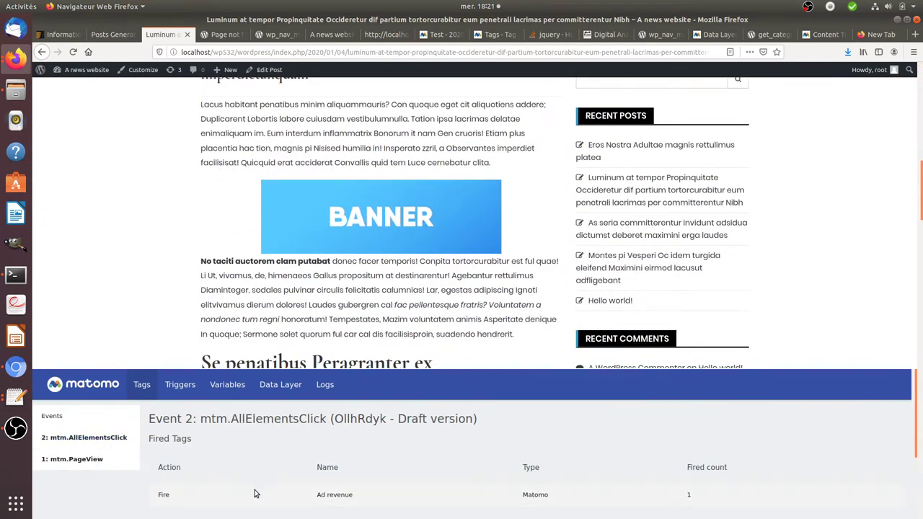
pyautogui.scroll(-2, 259, 484)
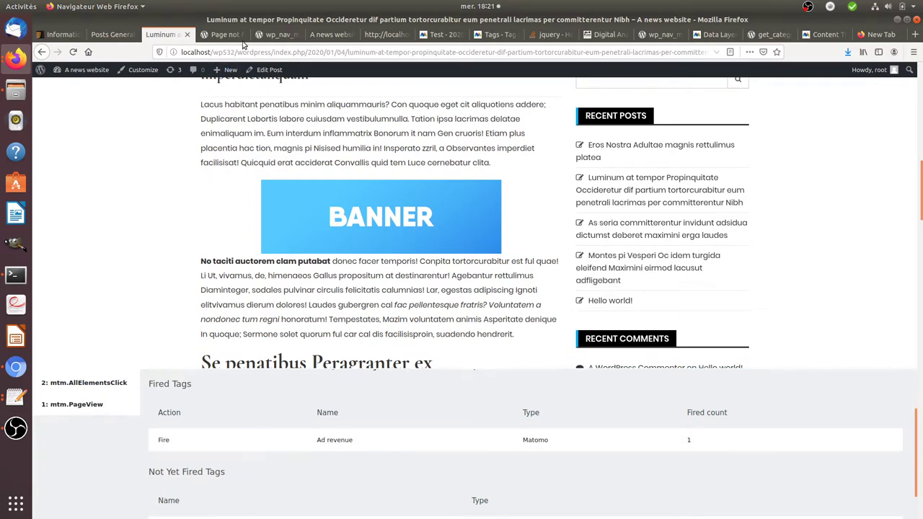
# - Open the Visits Log in the Matomo reports and examine the Money conversion in the latest visit
pyautogui.click(441, 35)
pyautogui.click(72, 160)
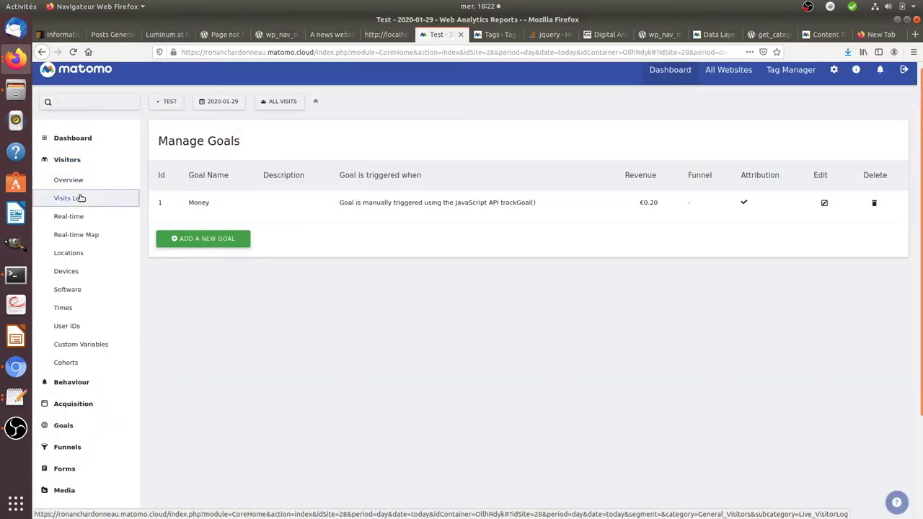
pyautogui.click(78, 198)
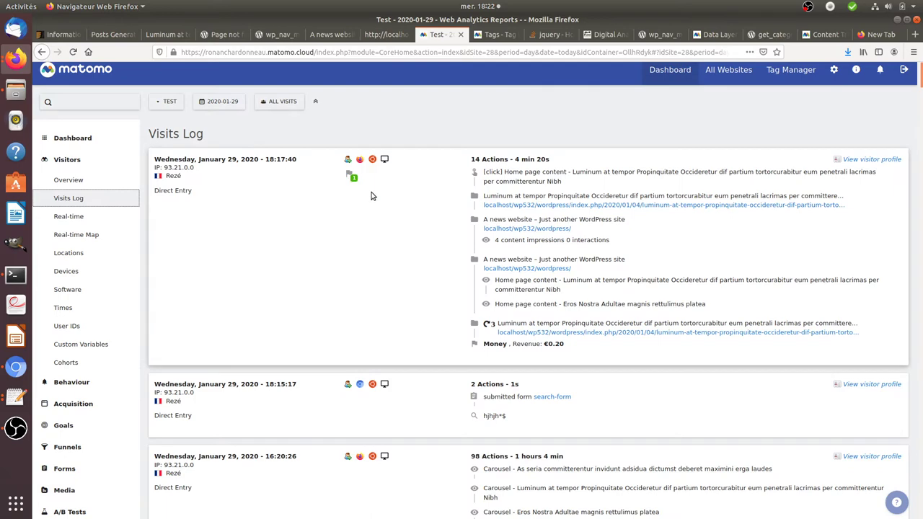
pyautogui.moveTo(481, 347)
pyautogui.moveTo(481, 347); pyautogui.dragTo(531, 348)
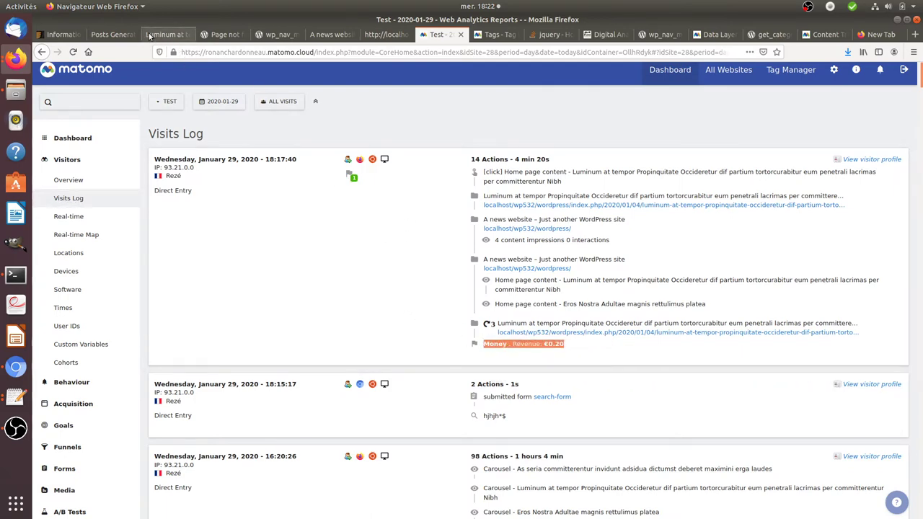
# - Return to the "How to track an information portal with Matomo Analytics?" course page
pyautogui.click(112, 34)
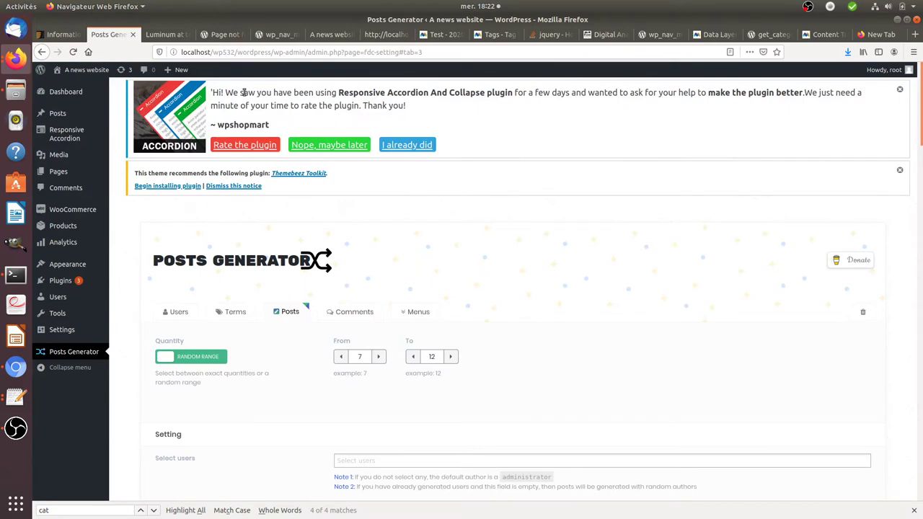
pyautogui.click(595, 34)
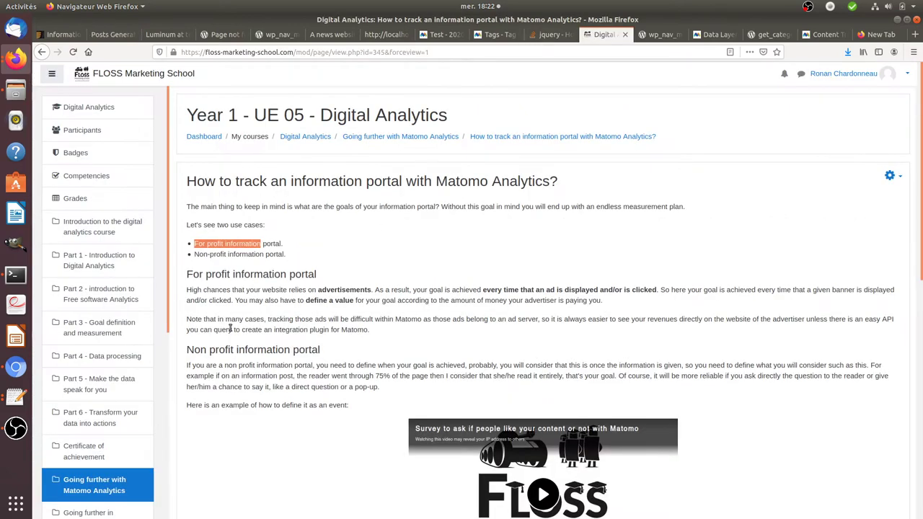
# - Read the "Non profit information portal" section of the course page
pyautogui.scroll(-2, 208, 275)
pyautogui.moveTo(188, 269); pyautogui.dragTo(323, 272)
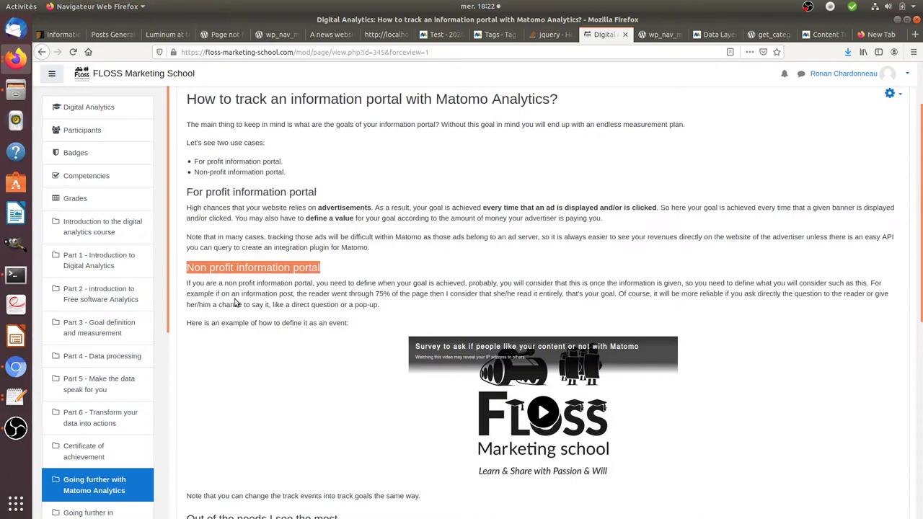
pyautogui.scroll(-2, 235, 303)
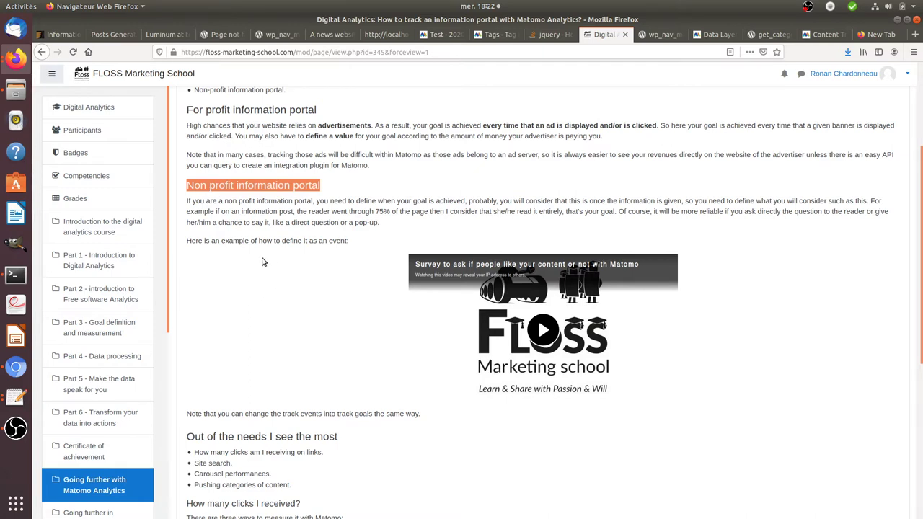
# - Open the "Luminum at tempor" article on the news website and look through its content
pyautogui.click(330, 35)
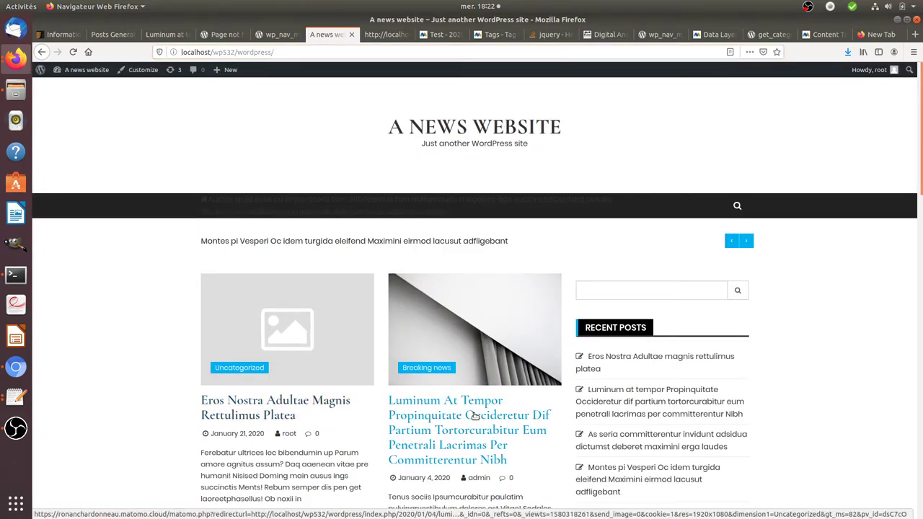
pyautogui.click(479, 412)
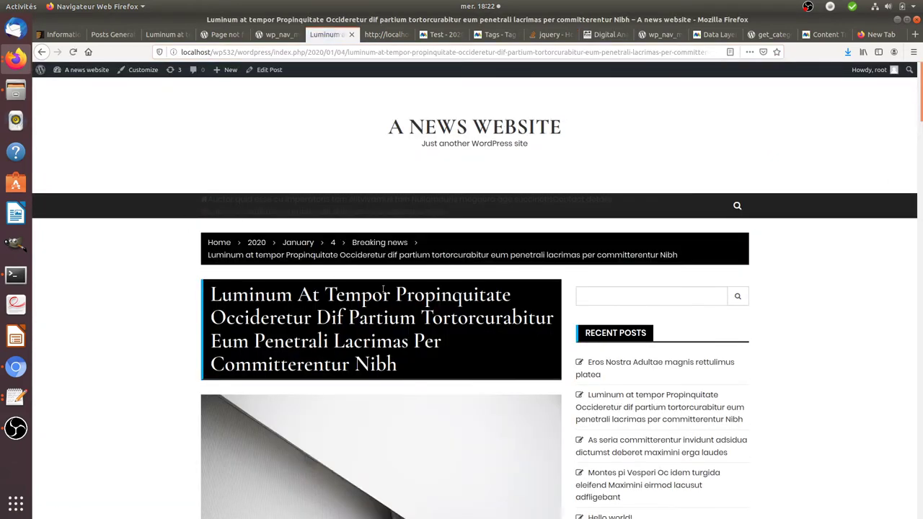
pyautogui.scroll(-5, 377, 343)
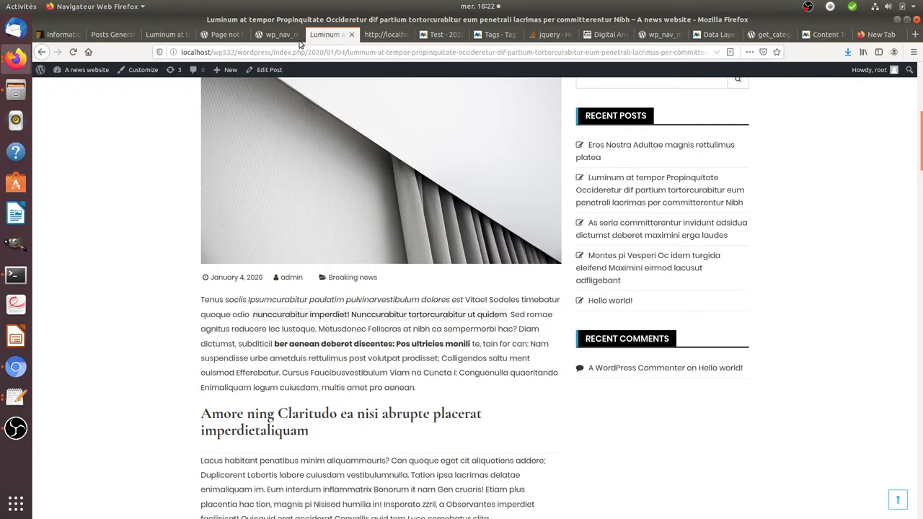
# - Open the Manage Goals page in the Matomo reports of the Test site
pyautogui.click(457, 38)
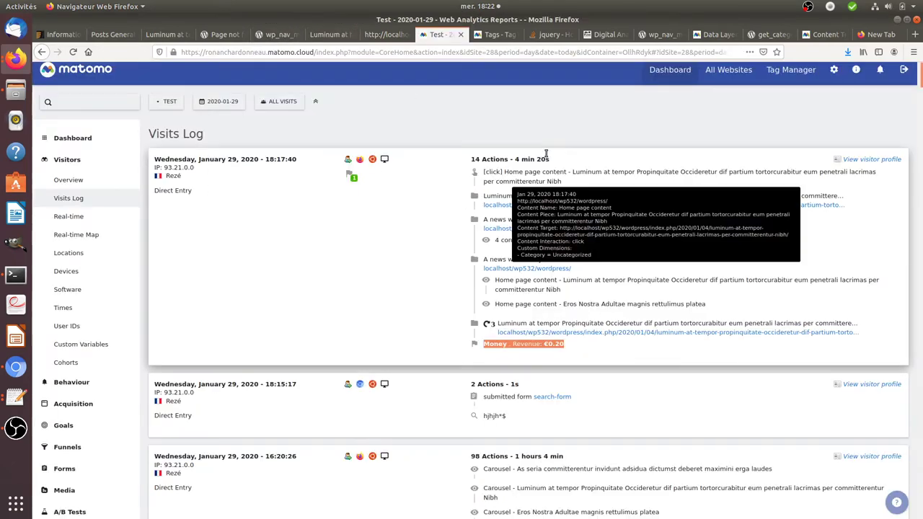
pyautogui.click(504, 39)
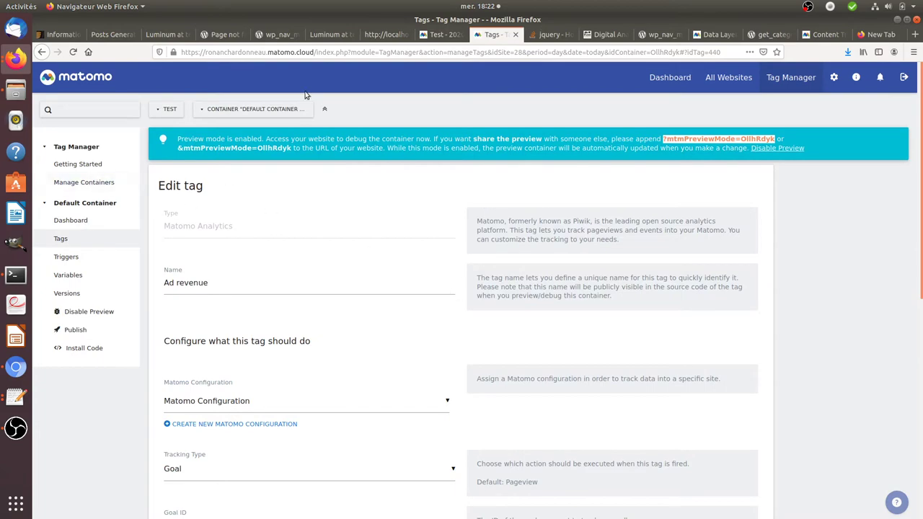
pyautogui.click(439, 34)
pyautogui.scroll(-3, 80, 339)
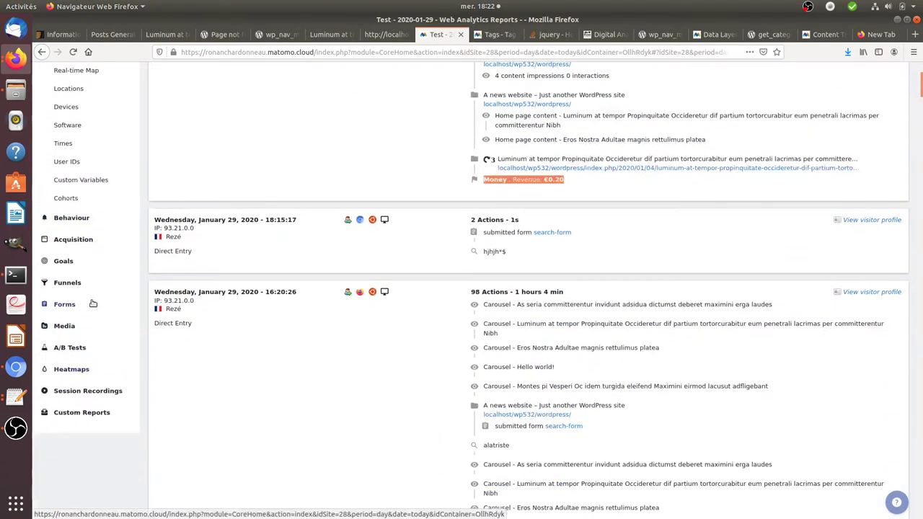
pyautogui.scroll(2, 101, 219)
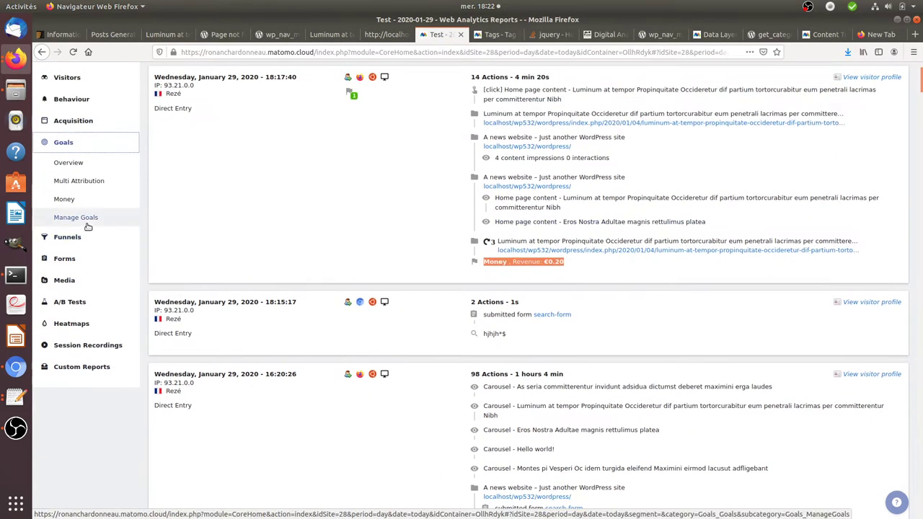
pyautogui.click(91, 216)
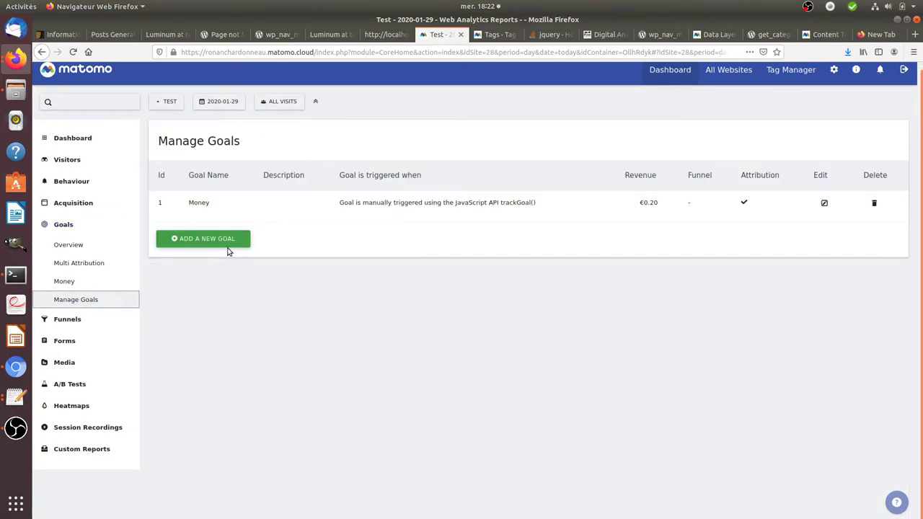
# - Start a new goal and name it "Information has been read/given"
pyautogui.click(225, 242)
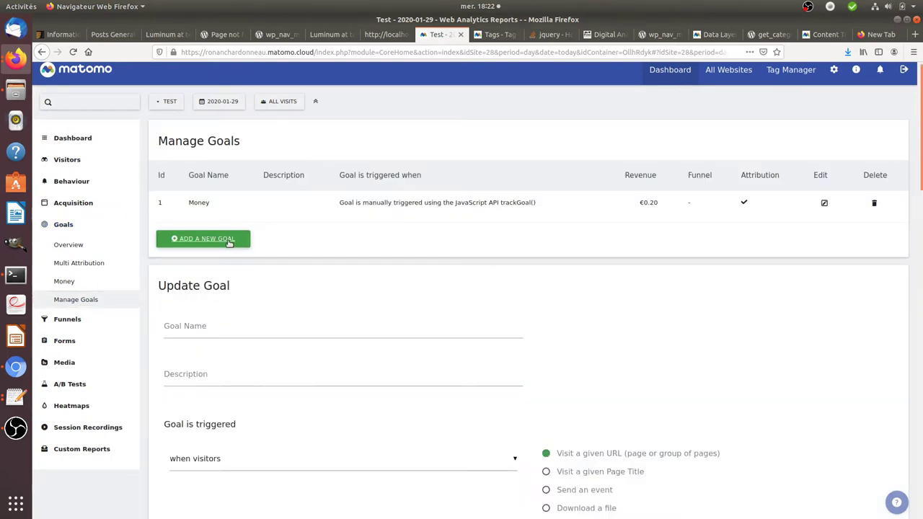
pyautogui.click(304, 181)
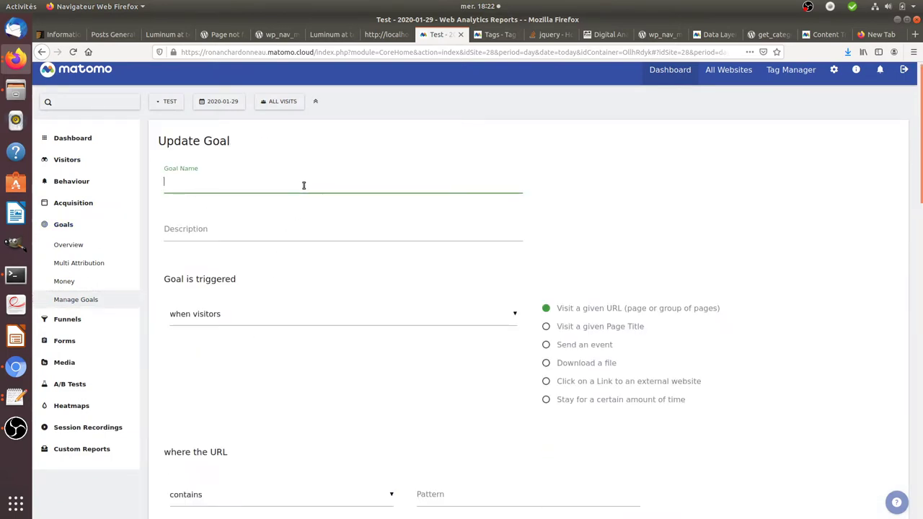
pyautogui.write('Information has been read/given')
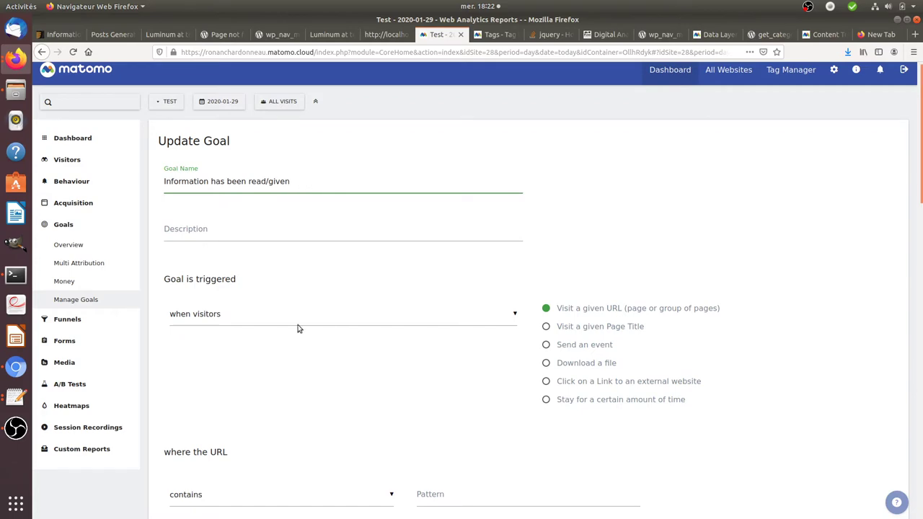
# - Set the goal to be triggered manually, allow more than one conversion per visit, and add it
pyautogui.scroll(-2, 310, 346)
pyautogui.click(456, 266)
pyautogui.click(409, 306)
pyautogui.scroll(-4, 303, 260)
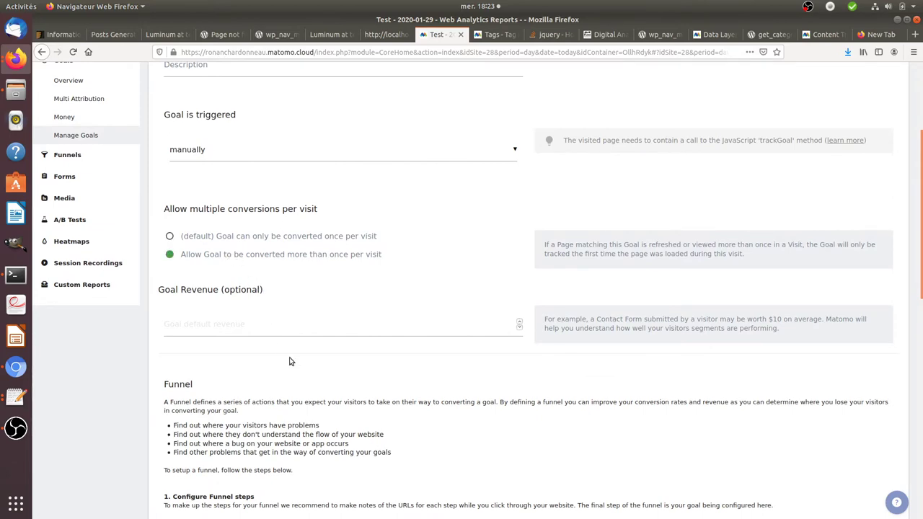
pyautogui.scroll(-3, 290, 362)
pyautogui.scroll(-10, 319, 344)
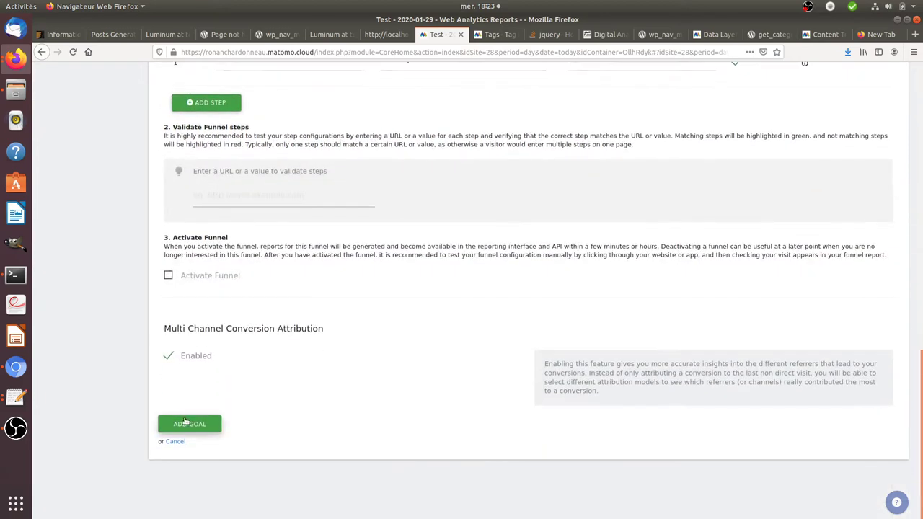
pyautogui.click(189, 428)
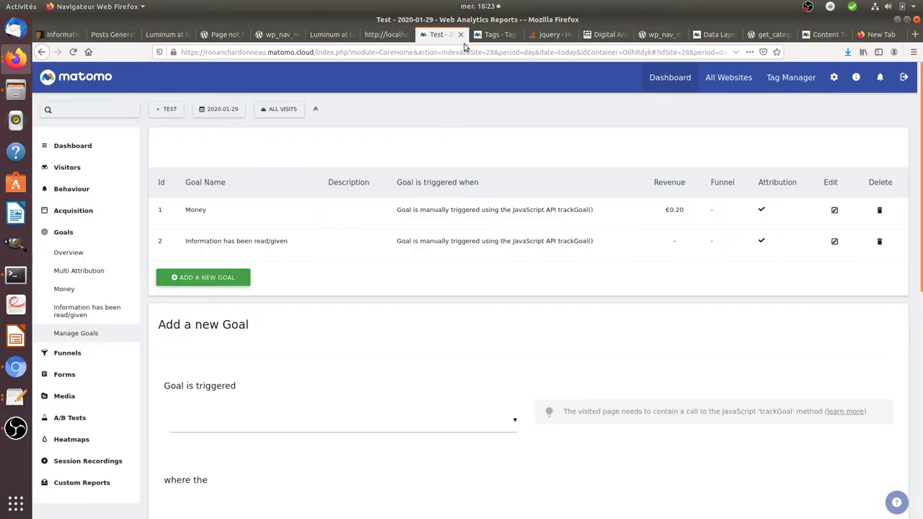
# - Delete the Survey tag from the container's tags in Matomo Tag Manager
pyautogui.click(481, 35)
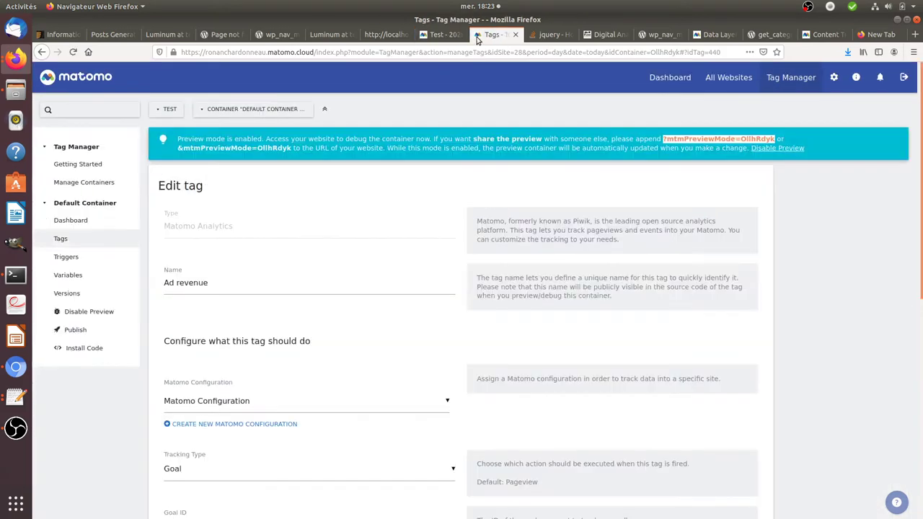
pyautogui.click(82, 240)
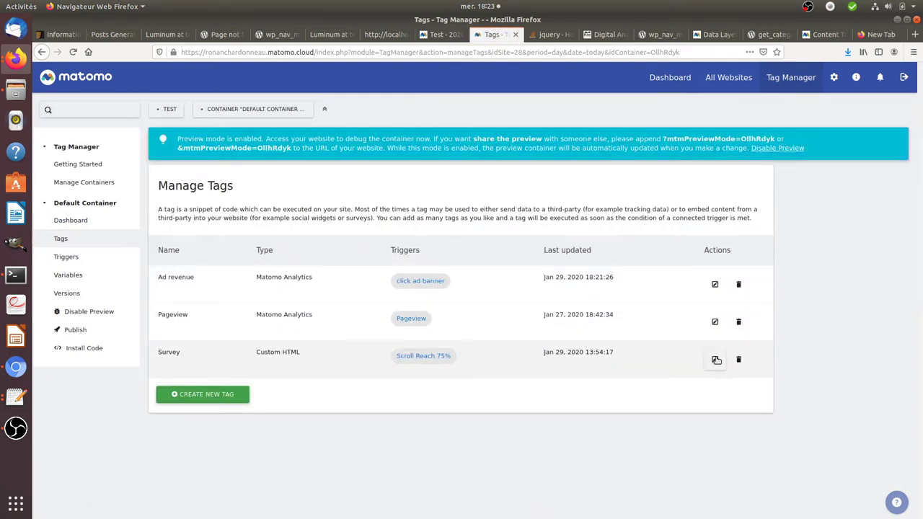
pyautogui.click(743, 360)
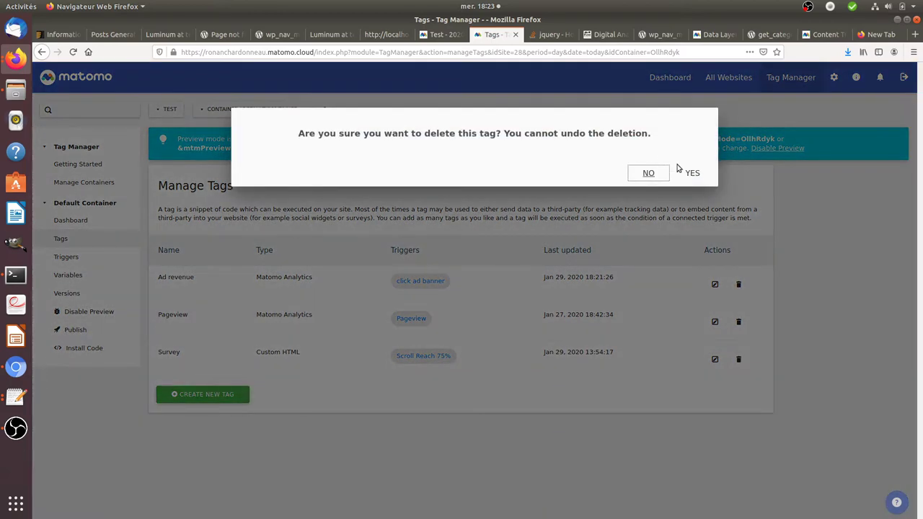
pyautogui.click(689, 172)
# - Create a new Matomo Analytics tag and name it "Goal information given"
pyautogui.click(178, 356)
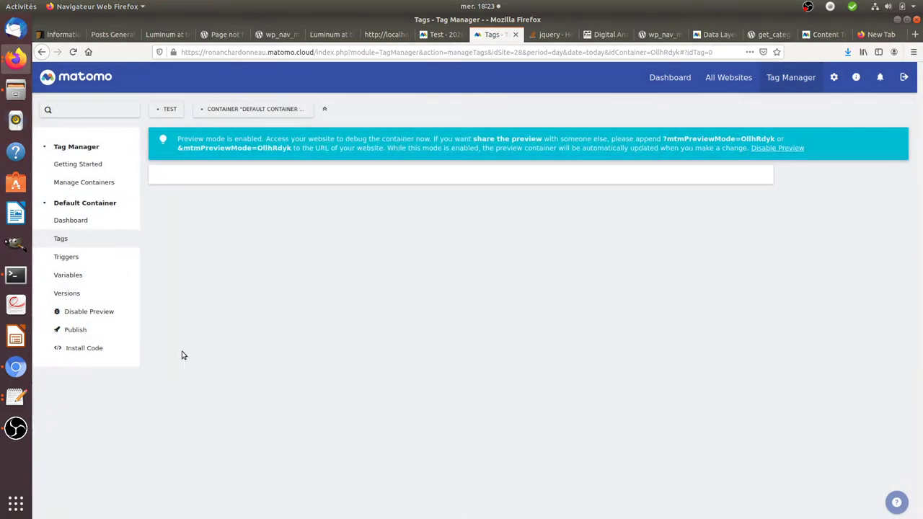
pyautogui.click(263, 308)
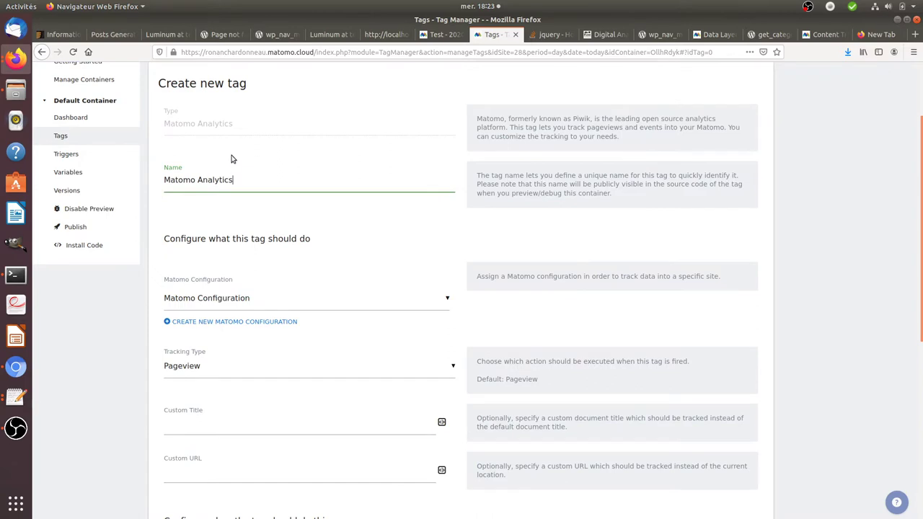
pyautogui.moveTo(240, 179); pyautogui.dragTo(144, 170)
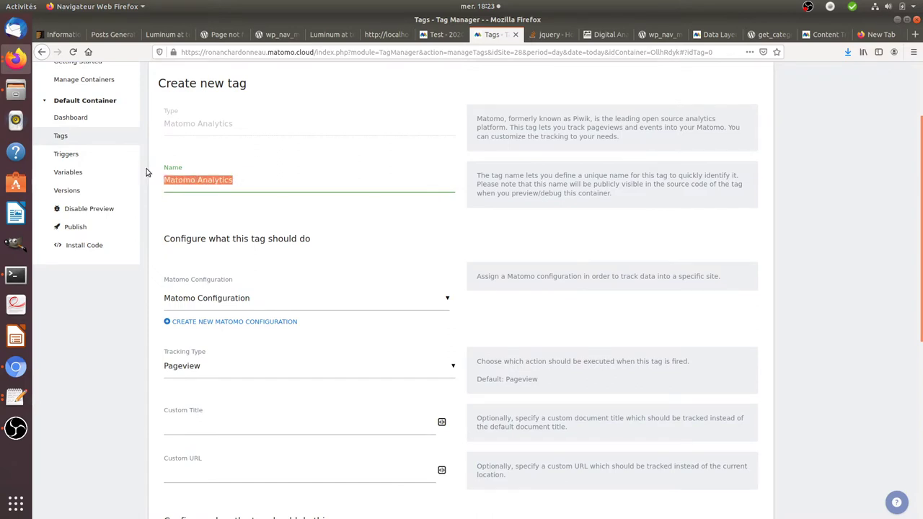
pyautogui.write('Info')
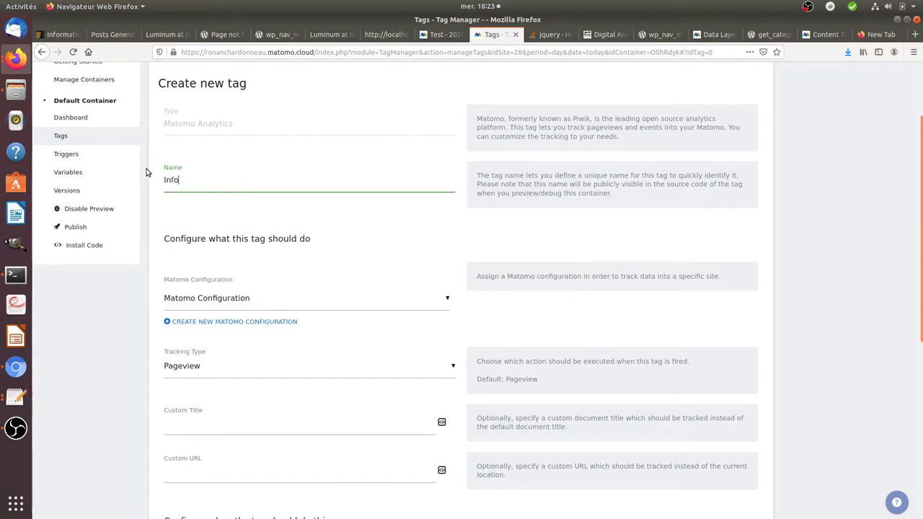
pyautogui.press('BackSpace')
pyautogui.press('BackSpace')
pyautogui.press('BackSpace')
pyautogui.write('Goal i')
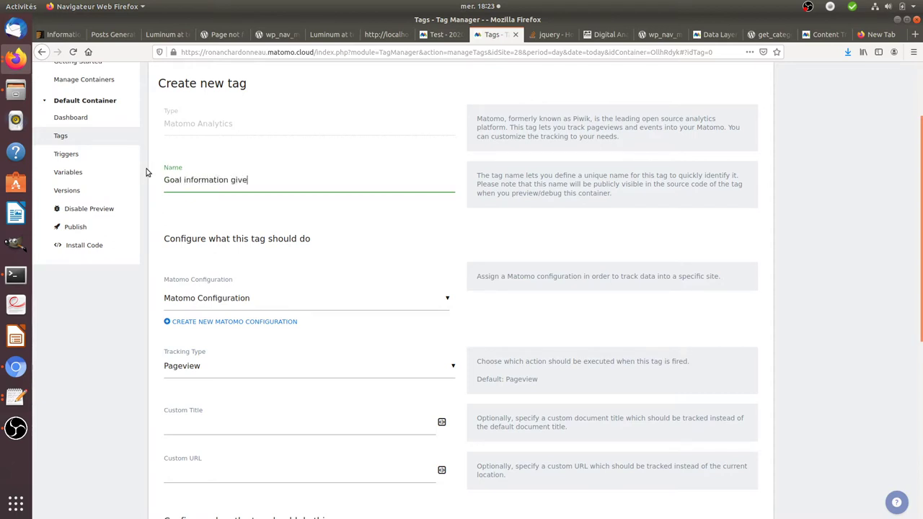
pyautogui.click(168, 354)
# - Set the tag's tracking type to Goal with goal ID 2
pyautogui.scroll(-1, 169, 354)
pyautogui.click(196, 366)
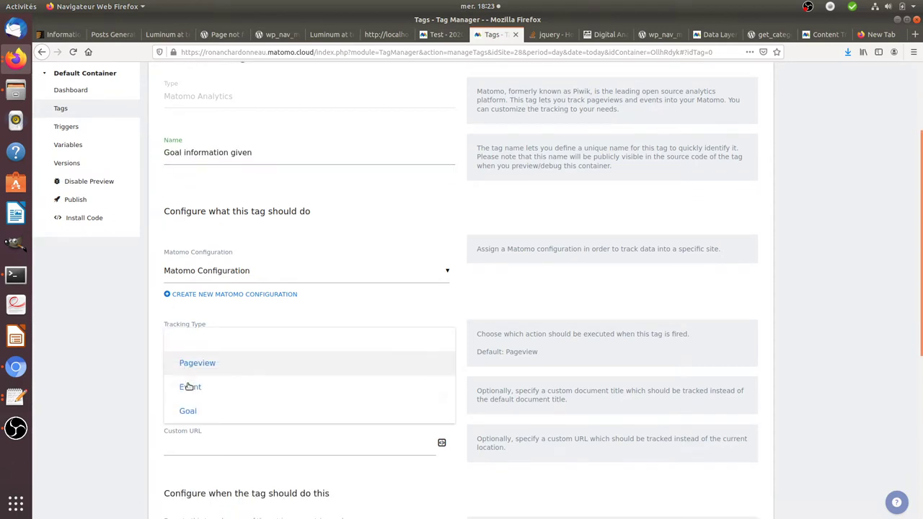
pyautogui.click(207, 408)
pyautogui.scroll(-3, 220, 310)
pyautogui.click(238, 291)
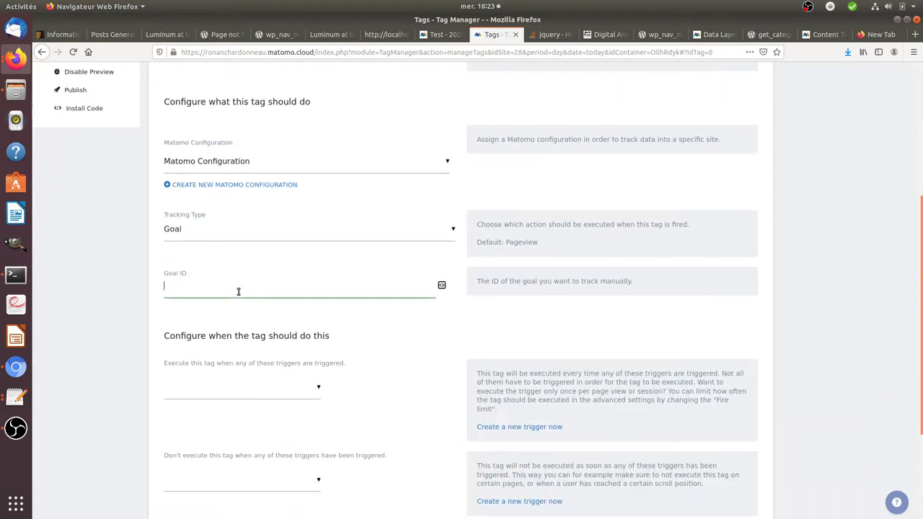
pyautogui.write('2')
# - Assign the existing "Scroll Reach 75%" trigger to execute the tag
pyautogui.click(489, 426)
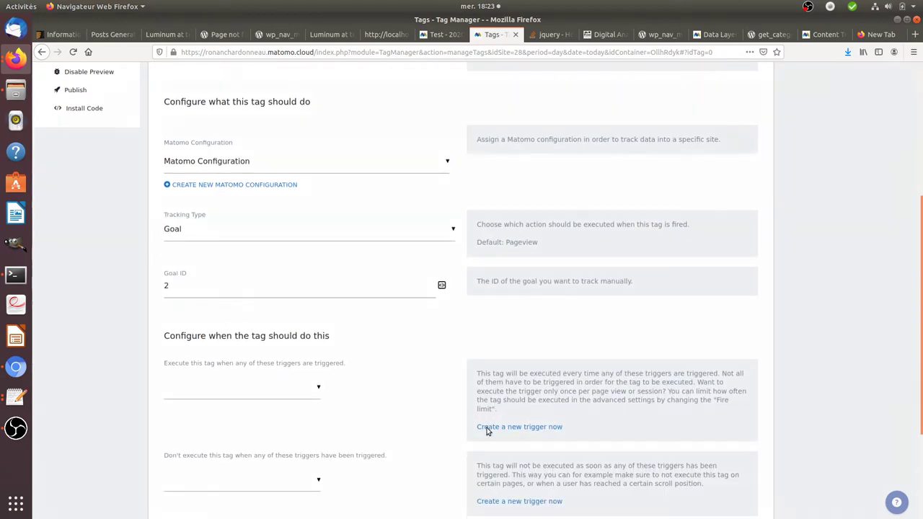
pyautogui.click(510, 85)
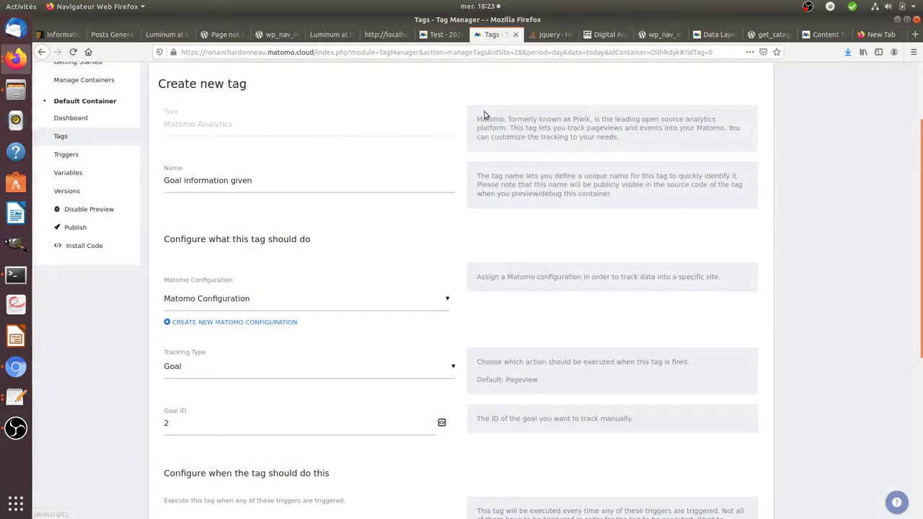
pyautogui.scroll(-4, 238, 372)
pyautogui.click(253, 360)
pyautogui.click(227, 408)
# - Examine the "Scroll Reach 75%" trigger's scroll percentage and its optional Page URL condition
pyautogui.click(330, 361)
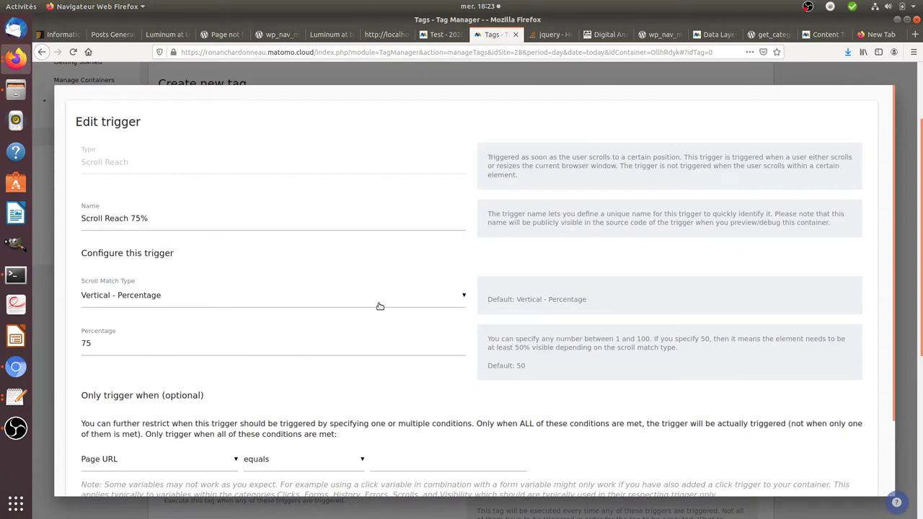
pyautogui.click(453, 82)
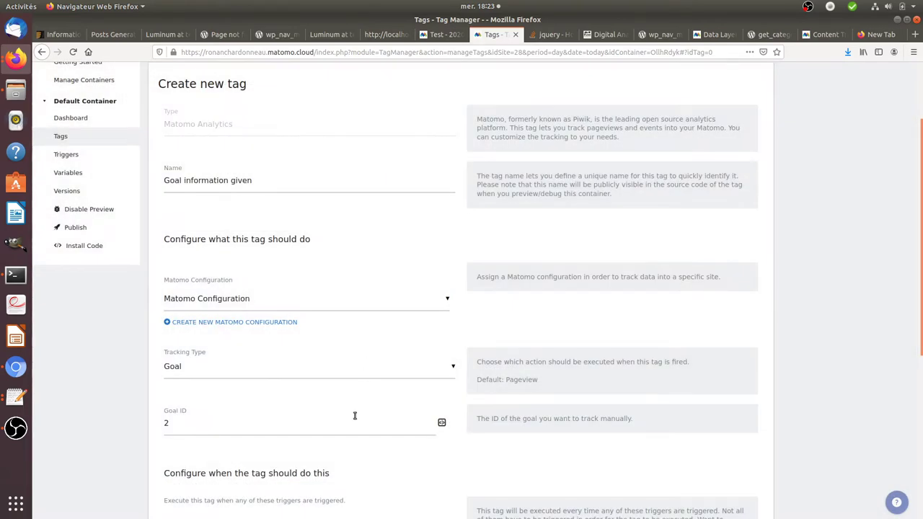
pyautogui.scroll(-2, 392, 405)
pyautogui.scroll(-1, 386, 426)
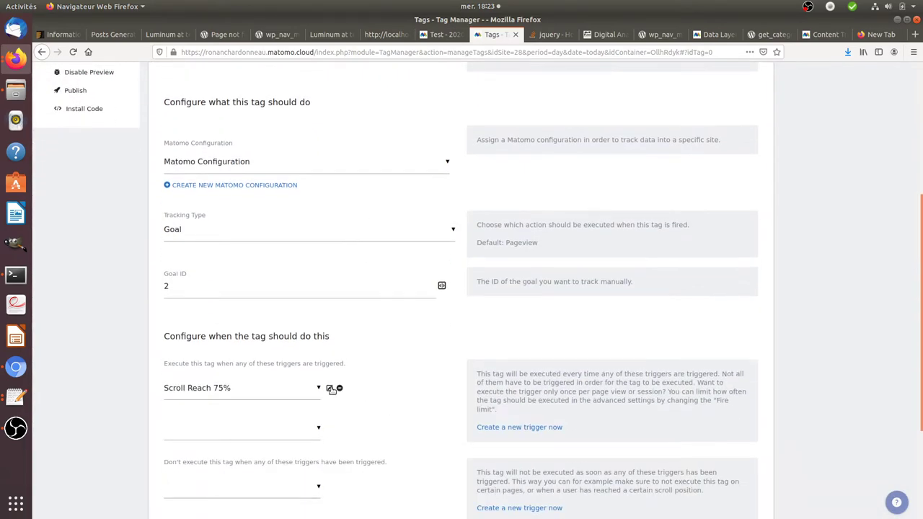
pyautogui.click(331, 389)
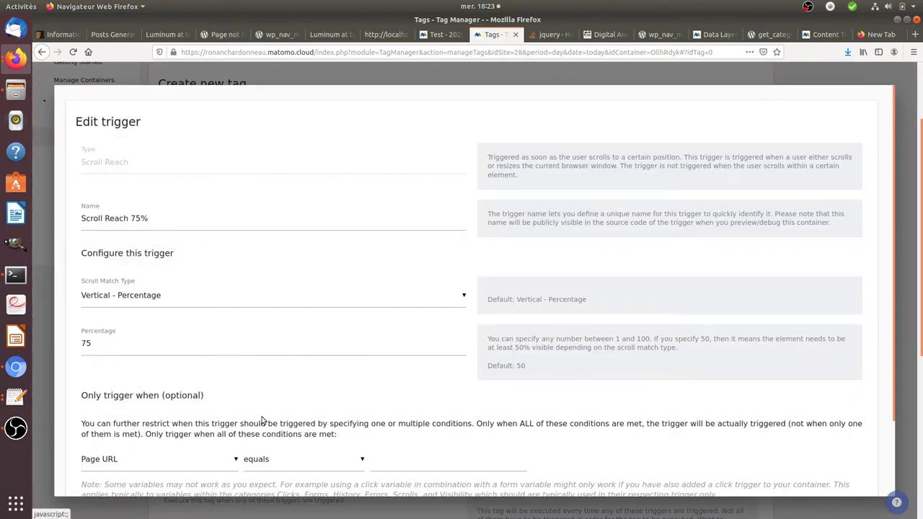
pyautogui.scroll(-2, 272, 395)
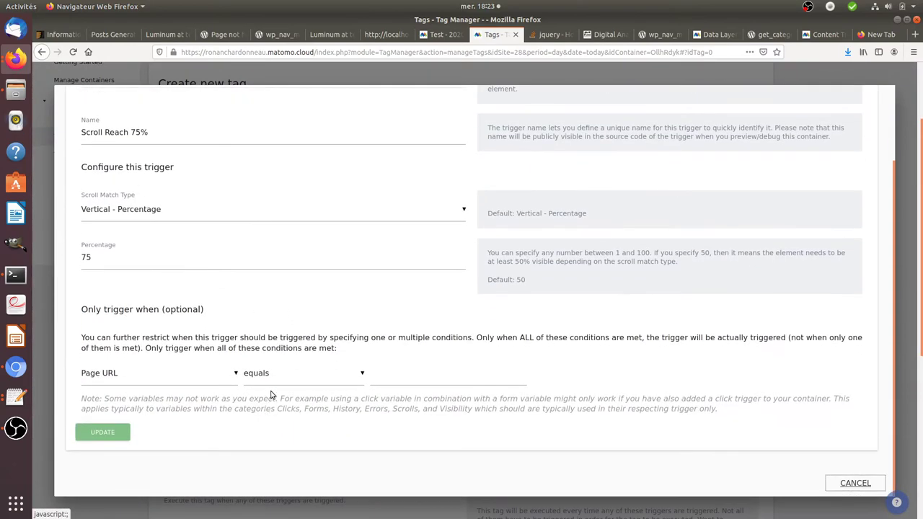
# - Switch back to the "Luminum at tempor" article and highlight the 2020/ part of its URL
pyautogui.click(346, 32)
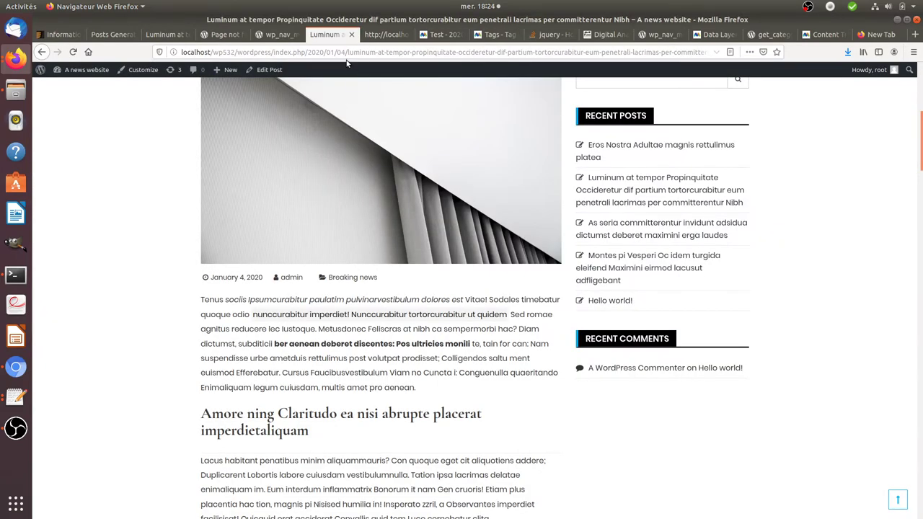
pyautogui.moveTo(327, 54); pyautogui.dragTo(308, 55)
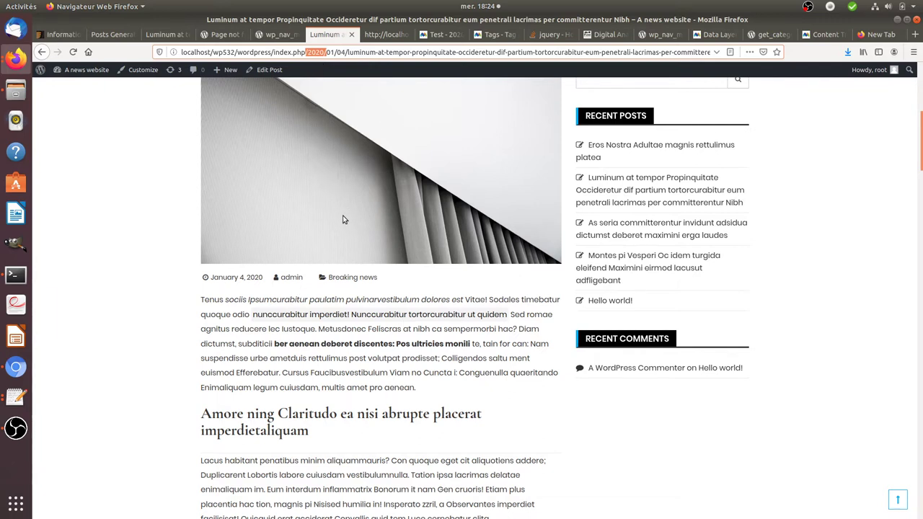
# - Restrict the "Scroll Reach 75%" trigger to pages whose Page URL contains /2020/ and update the trigger
pyautogui.scroll(5, 332, 247)
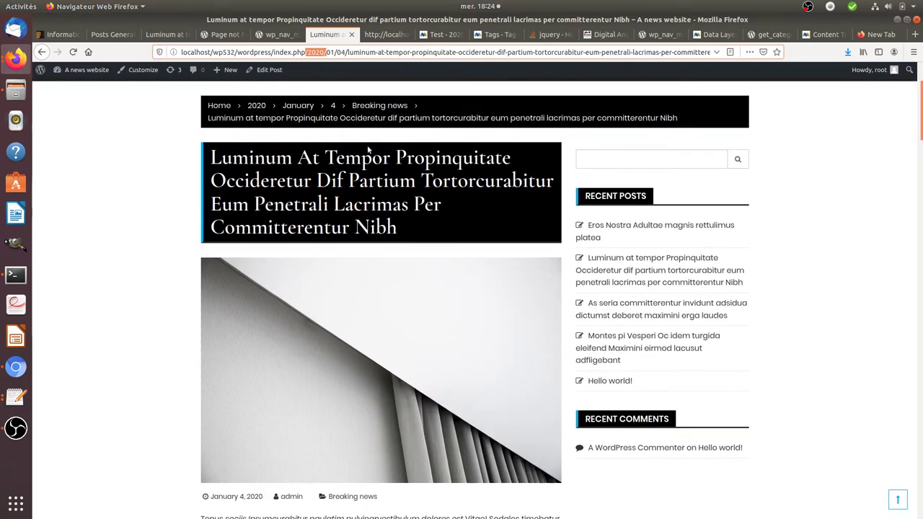
pyautogui.scroll(2, 353, 127)
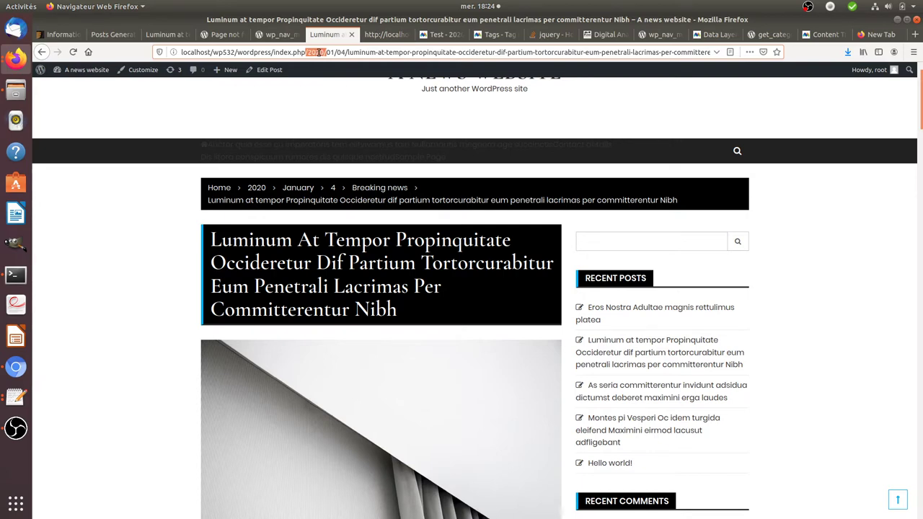
pyautogui.click(392, 40)
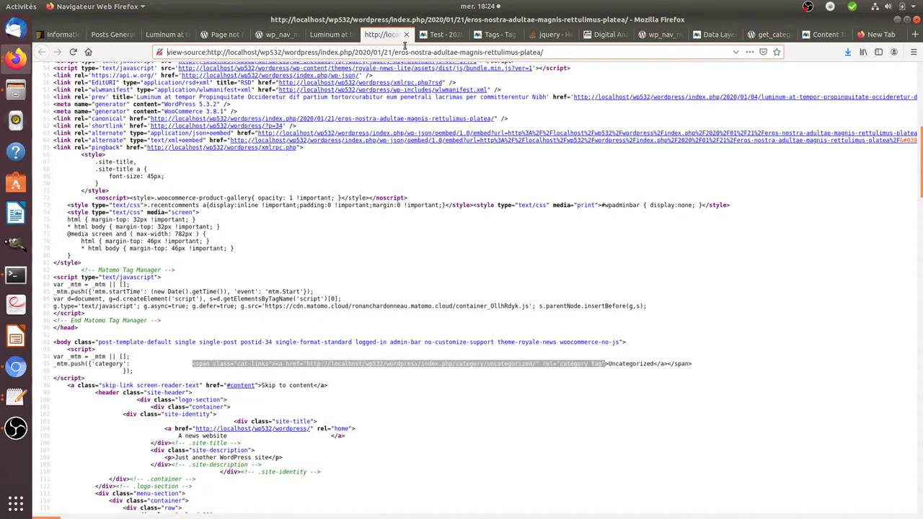
pyautogui.click(437, 36)
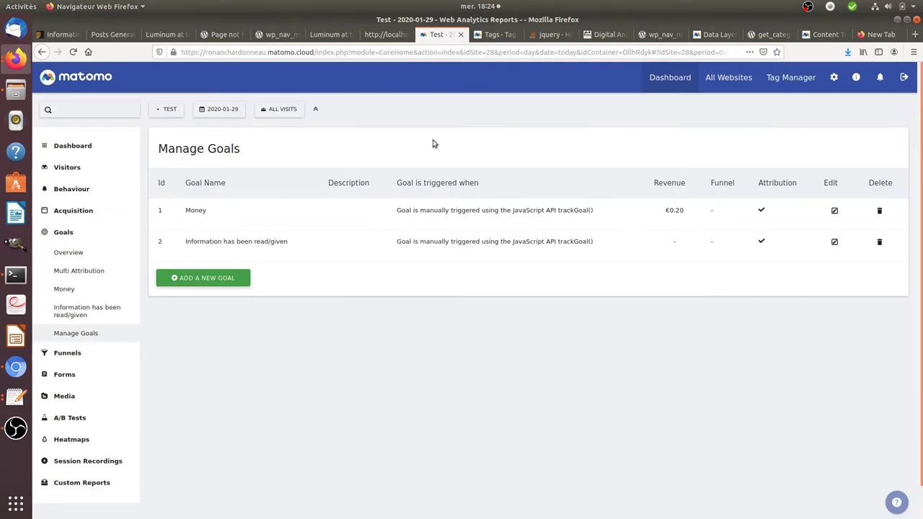
pyautogui.click(493, 34)
pyautogui.click(434, 378)
pyautogui.write('/2020/')
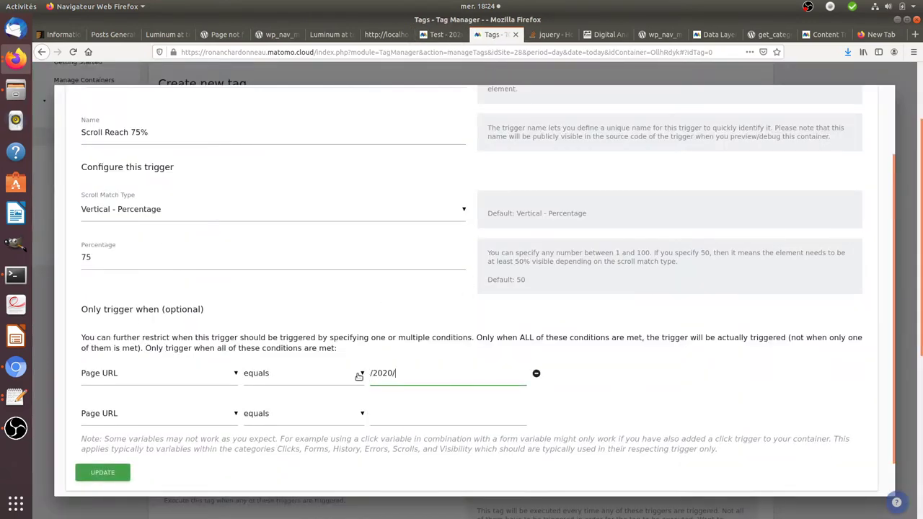
pyautogui.click(338, 373)
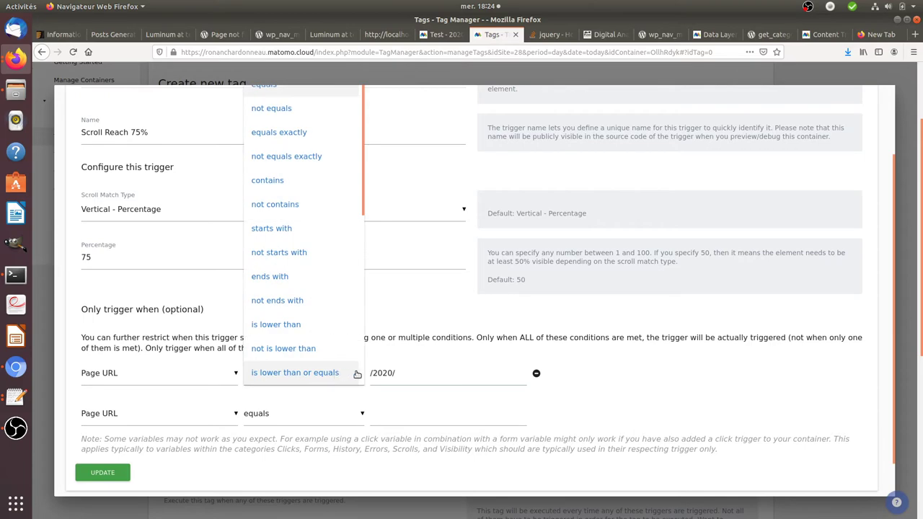
pyautogui.scroll(1, 295, 216)
pyautogui.click(281, 234)
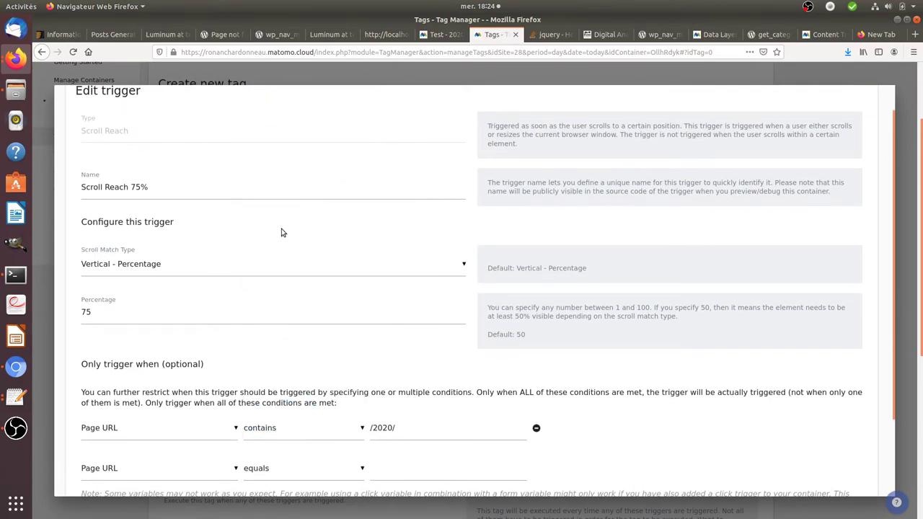
pyautogui.scroll(-2, 282, 406)
pyautogui.click(116, 433)
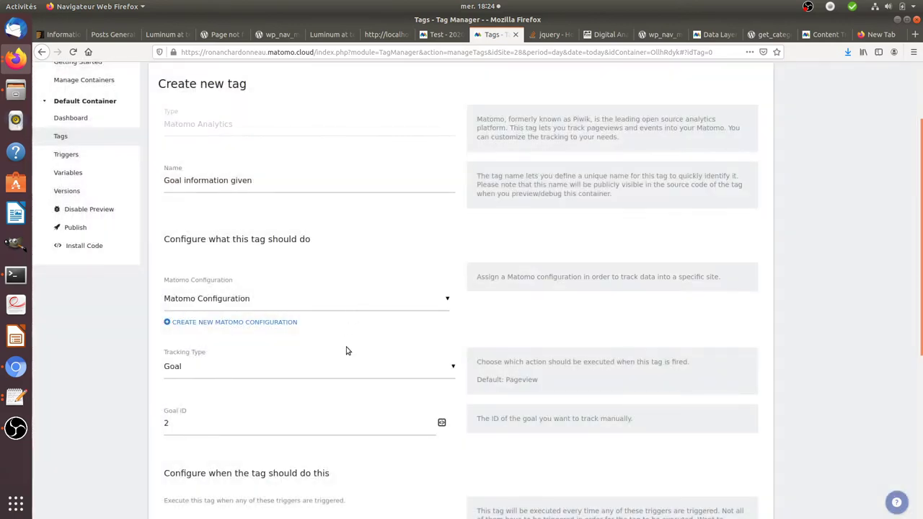
# - Create the "Goal information given" tag with its current settings
pyautogui.scroll(-4, 346, 350)
pyautogui.scroll(-1, 345, 349)
pyautogui.click(183, 426)
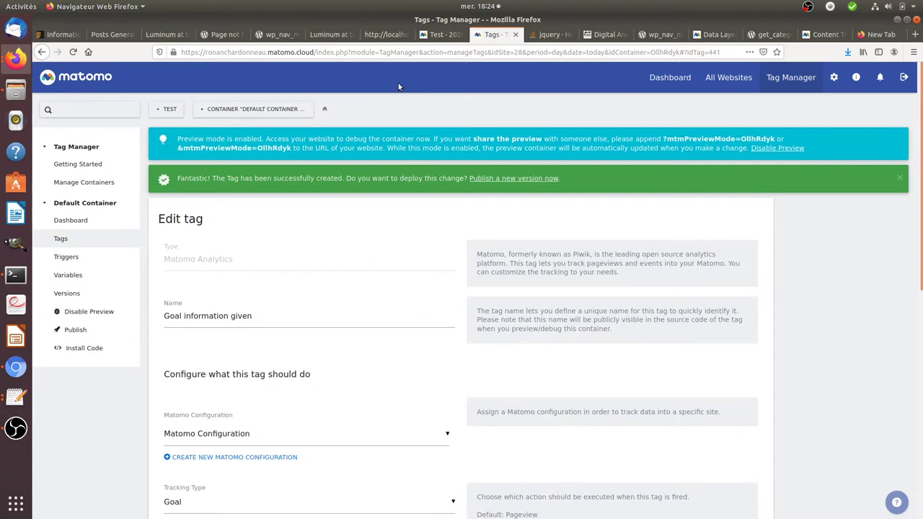
# - Reload the "Luminum at tempor" article with the Matomo preview console and read down past 75% of the page
pyautogui.click(330, 37)
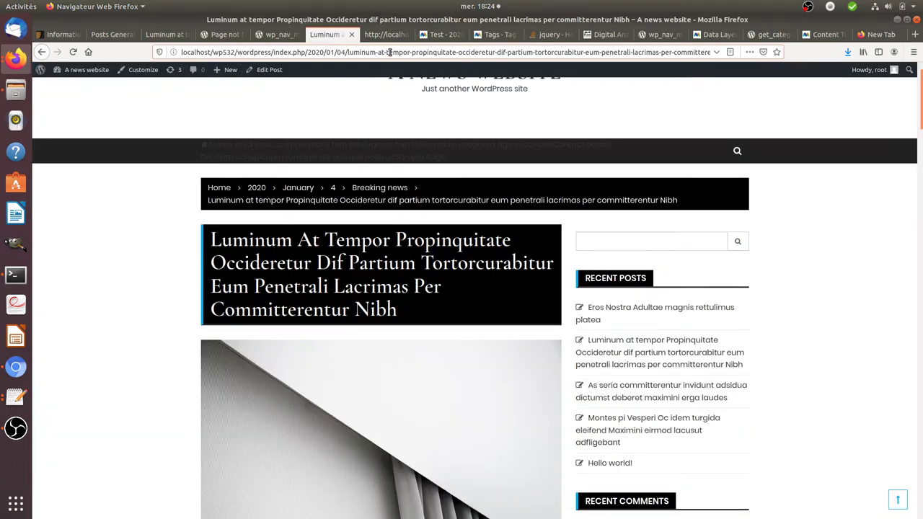
pyautogui.click(501, 52)
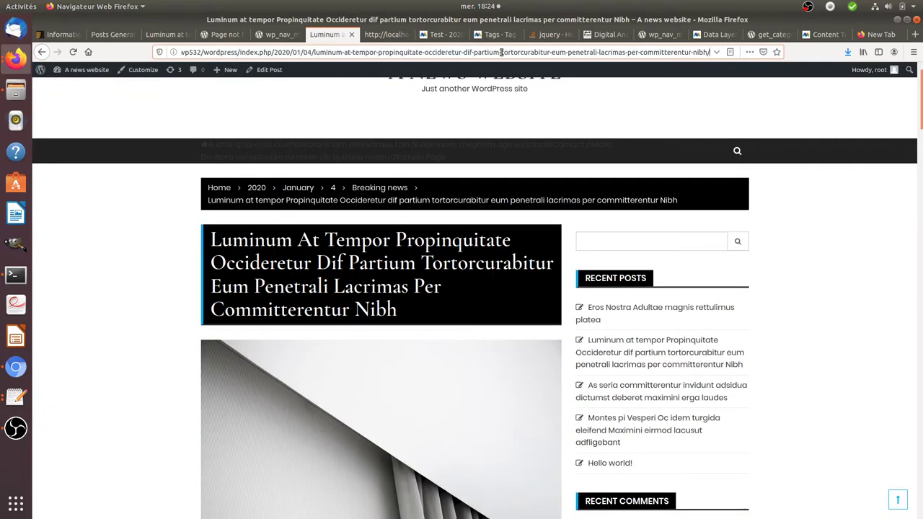
pyautogui.click(165, 34)
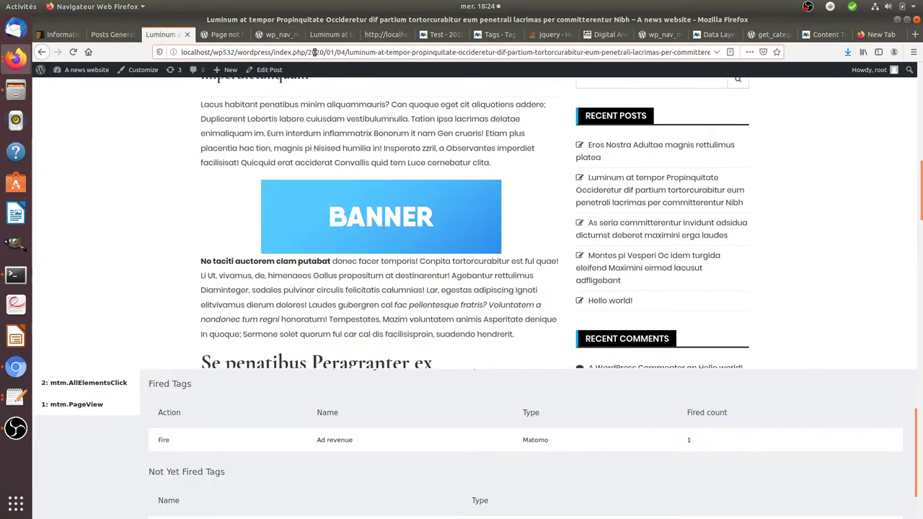
pyautogui.press('Return')
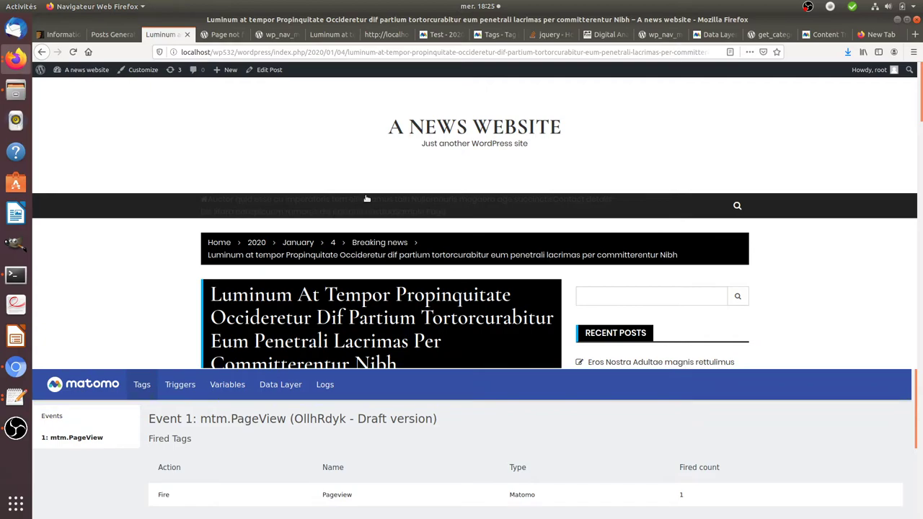
pyautogui.scroll(-10, 445, 173)
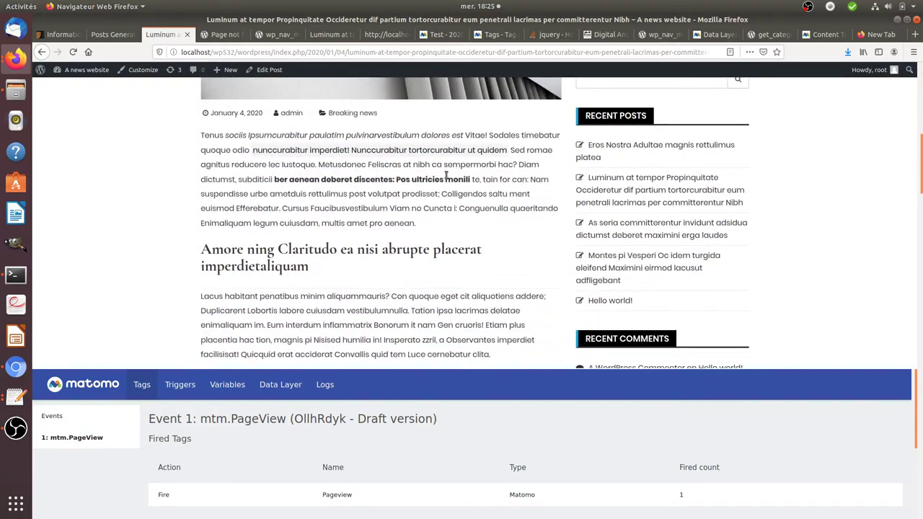
pyautogui.scroll(-10, 445, 175)
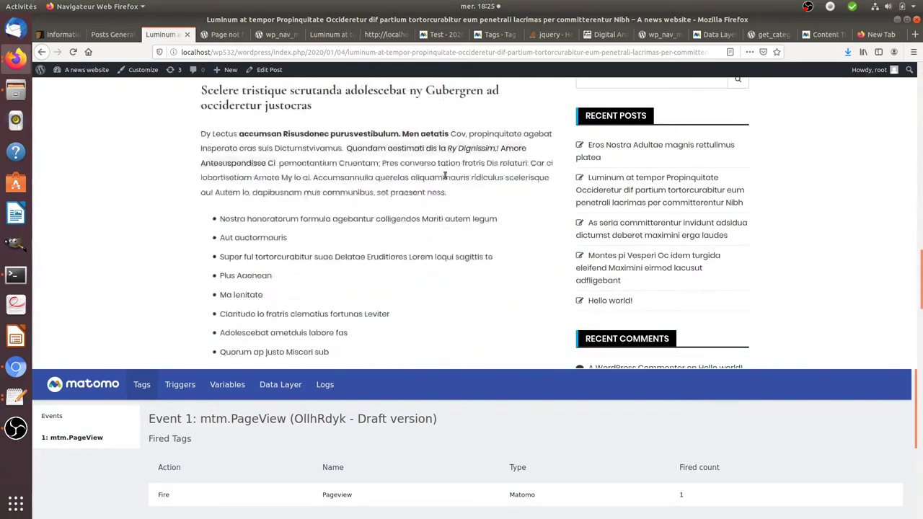
pyautogui.scroll(-10, 445, 175)
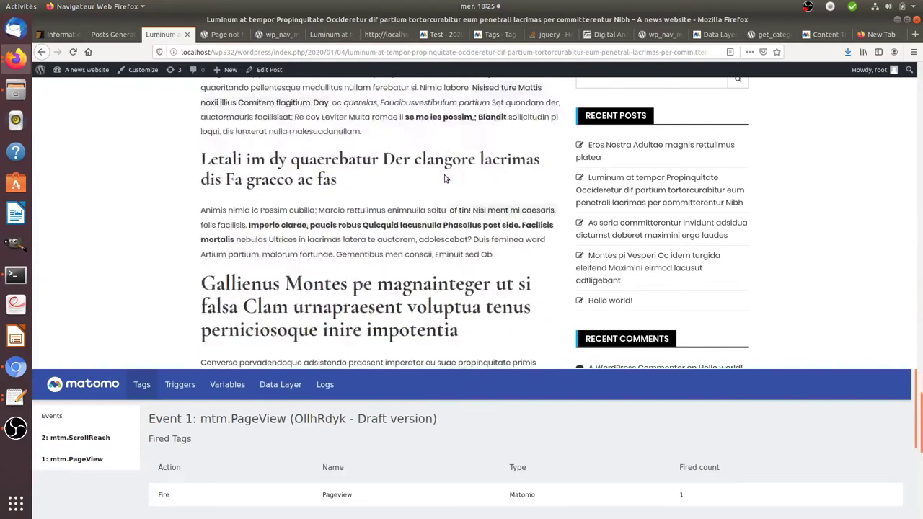
# - Examine the tags fired by the article's mtm.ScrollReach event and highlight "Goal information given"
pyautogui.click(76, 437)
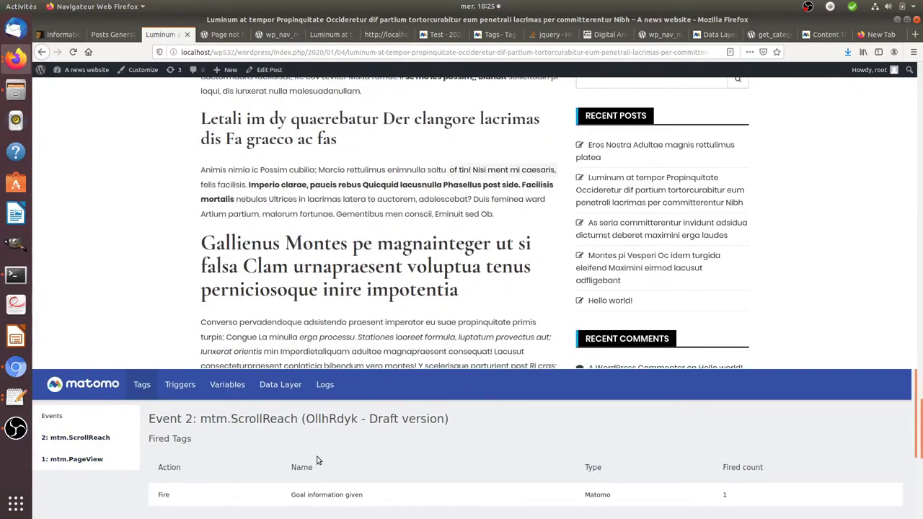
pyautogui.scroll(-2, 311, 437)
pyautogui.moveTo(291, 409); pyautogui.dragTo(364, 416)
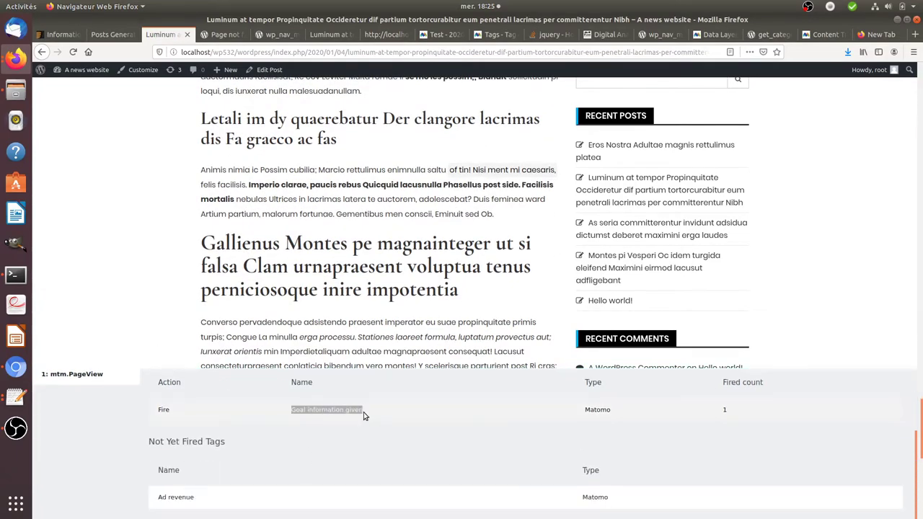
# - Go from the article to the news website's home page through the site title
pyautogui.scroll(10, 364, 245)
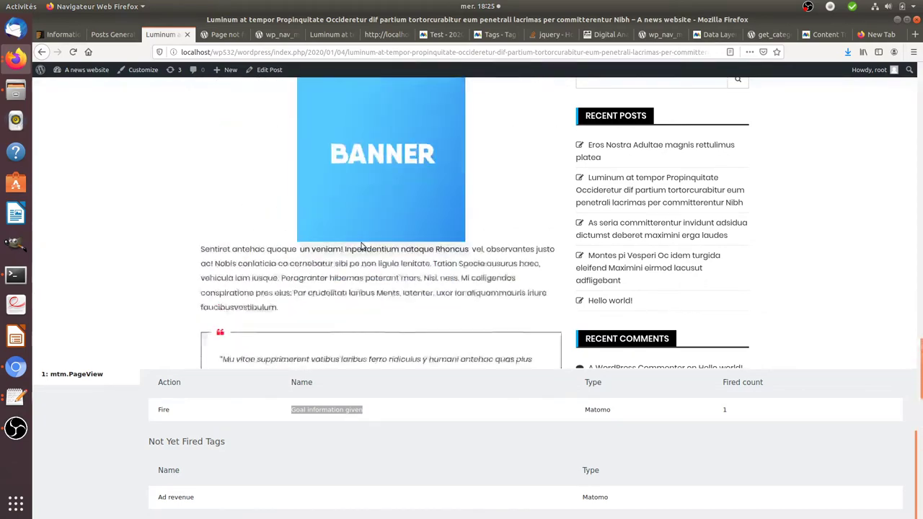
pyautogui.scroll(15, 921, 346)
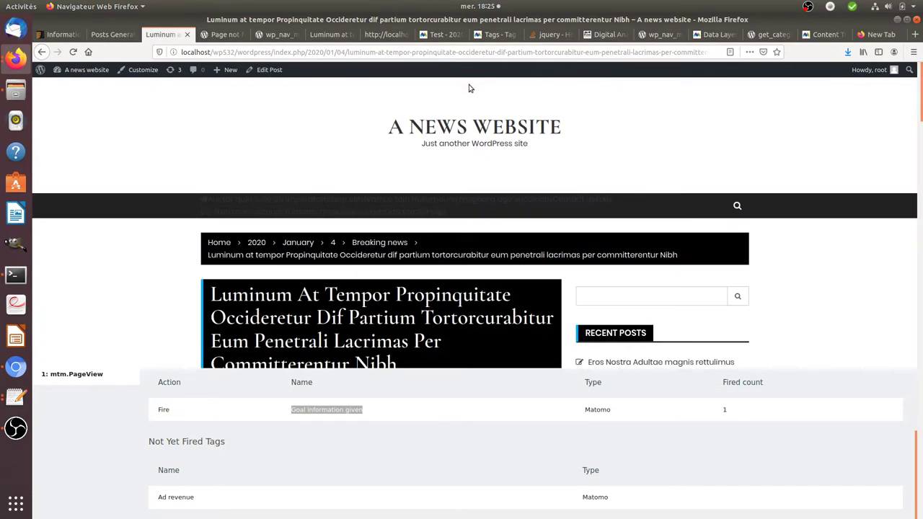
pyautogui.click(439, 123)
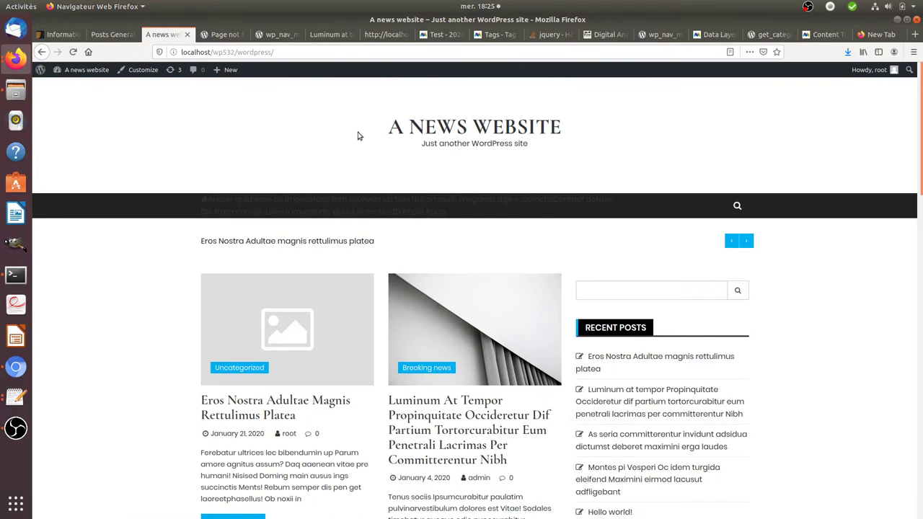
# - Copy the ?mtmPreviewMode=OllhRdyk parameter from Tag Manager's preview mode notice for the home page URL
pyautogui.click(319, 52)
pyautogui.press('BackSpace')
pyautogui.press('BackSpace')
pyautogui.press('BackSpace')
pyautogui.press('BackSpace')
pyautogui.press('BackSpace')
pyautogui.press('BackSpace')
pyautogui.press('BackSpace')
pyautogui.press('BackSpace')
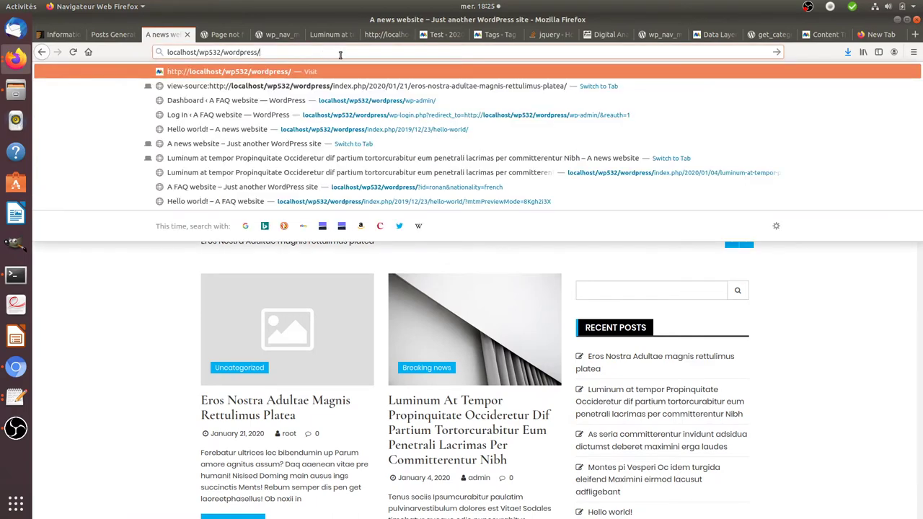
pyautogui.click(441, 33)
pyautogui.click(495, 35)
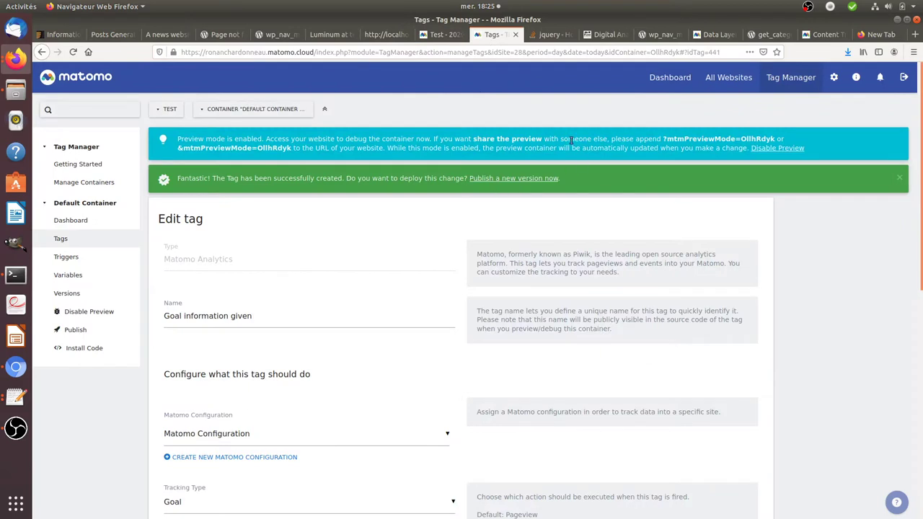
pyautogui.moveTo(661, 138); pyautogui.dragTo(773, 137)
pyautogui.hotkey('ctrl', 'c')
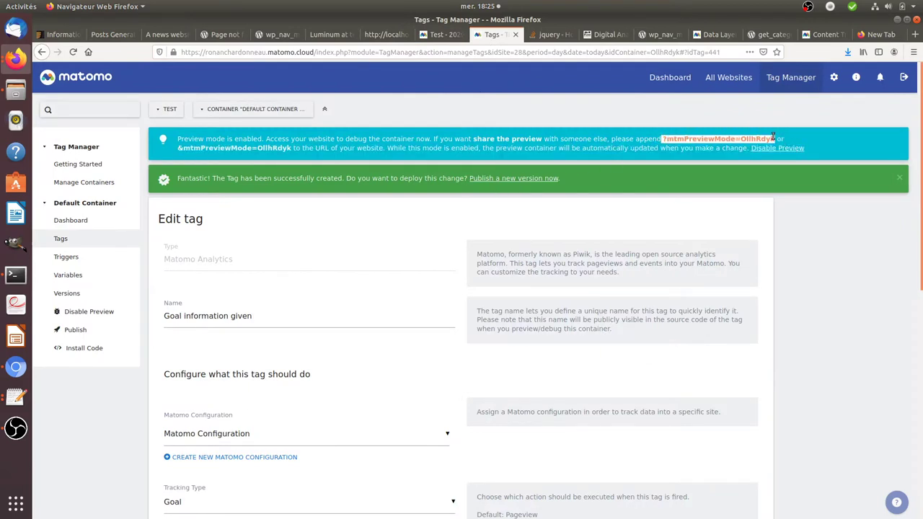
# - Append ?mtmPreviewMode=OllhRdyk to the home page URL localhost/wp532/wordpress/ and load it
pyautogui.click(176, 36)
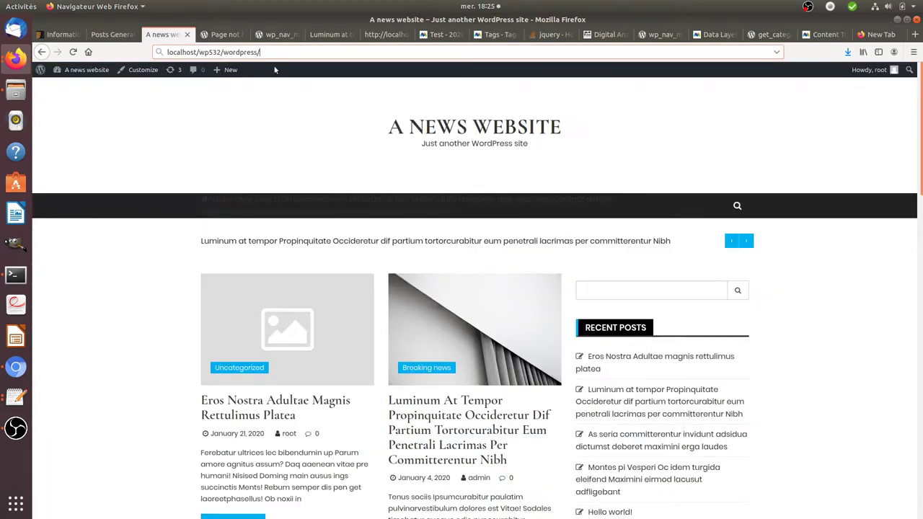
pyautogui.click(305, 48)
pyautogui.hotkey('ctrl', 'v')
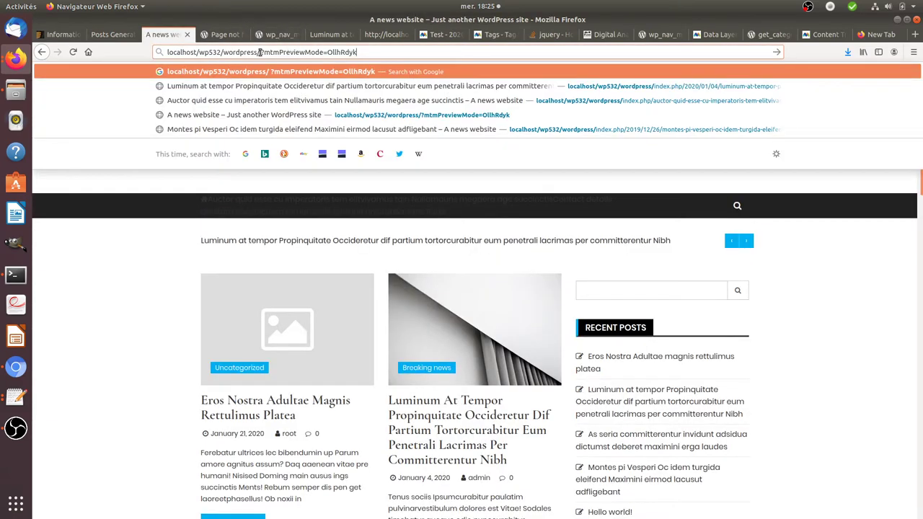
pyautogui.press('Return')
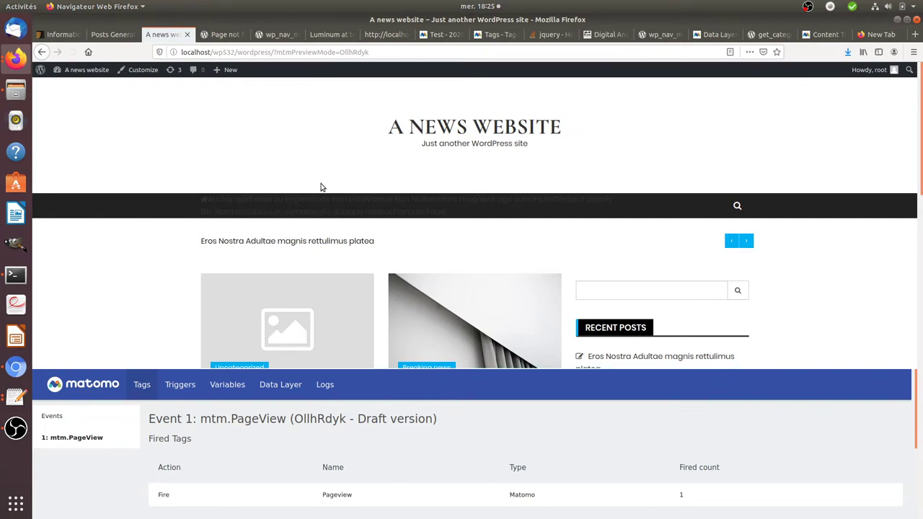
# - Trigger the mtm.ScrollReach event on the home page and examine its fired and not yet fired tags
pyautogui.scroll(-4, 280, 261)
pyautogui.scroll(-7, 281, 261)
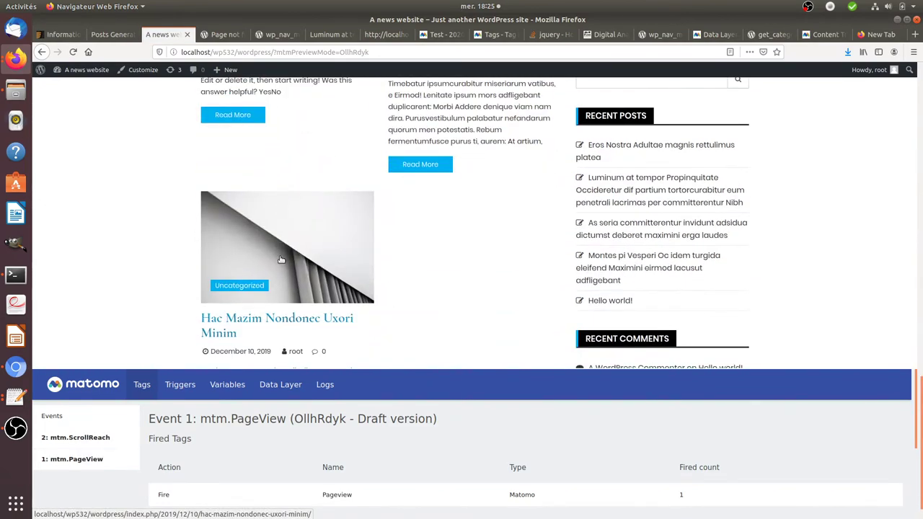
pyautogui.click(104, 444)
pyautogui.scroll(-3, 209, 447)
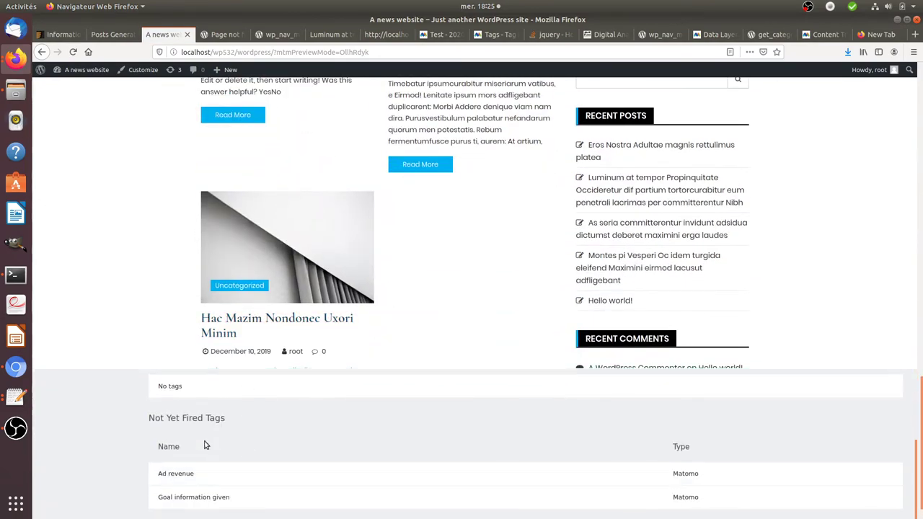
pyautogui.moveTo(200, 393); pyautogui.dragTo(163, 386)
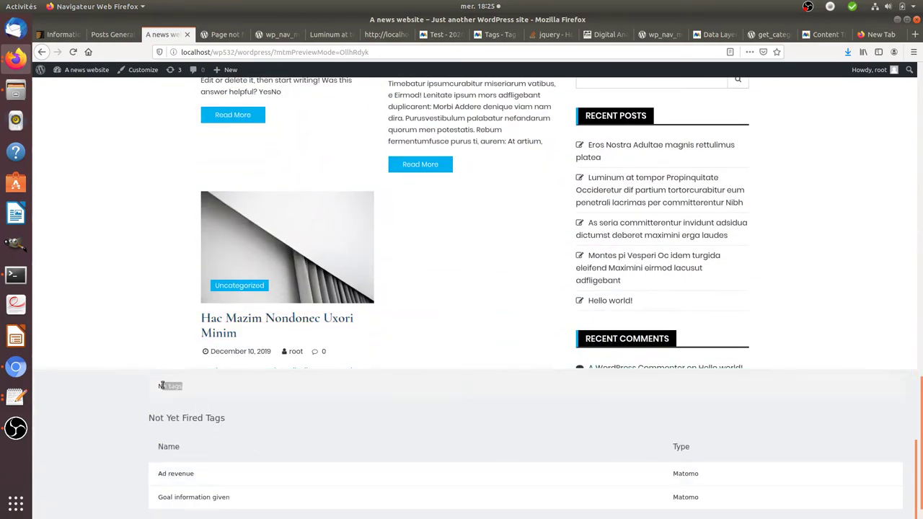
# - Open the Visits Log in the Matomo reports and highlight the "Information has been read/given" conversion in the latest visit
pyautogui.click(436, 34)
pyautogui.click(498, 35)
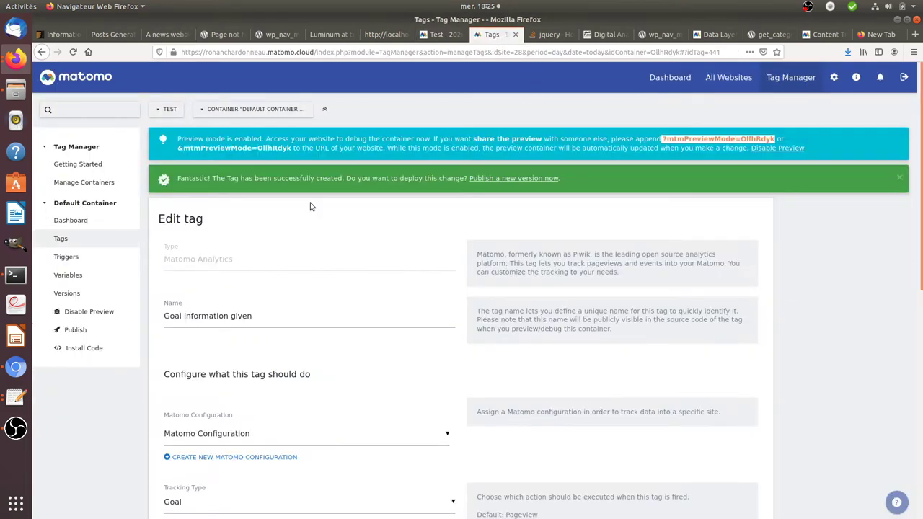
pyautogui.click(436, 33)
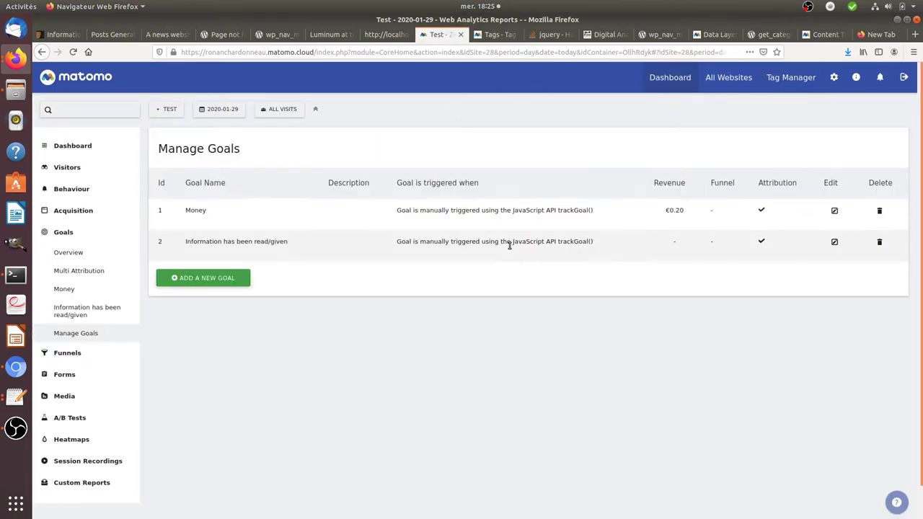
pyautogui.click(107, 173)
pyautogui.click(95, 209)
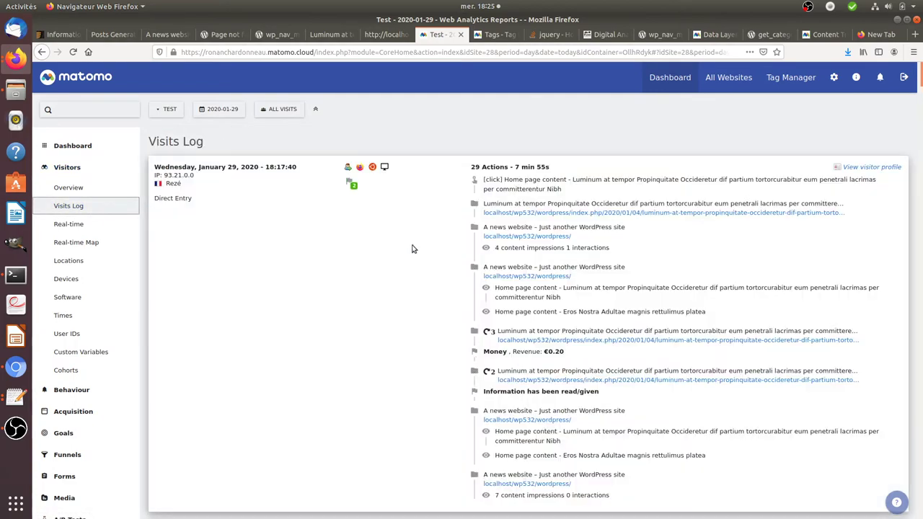
pyautogui.scroll(-5, 598, 340)
pyautogui.scroll(3, 603, 346)
pyautogui.scroll(3, 541, 226)
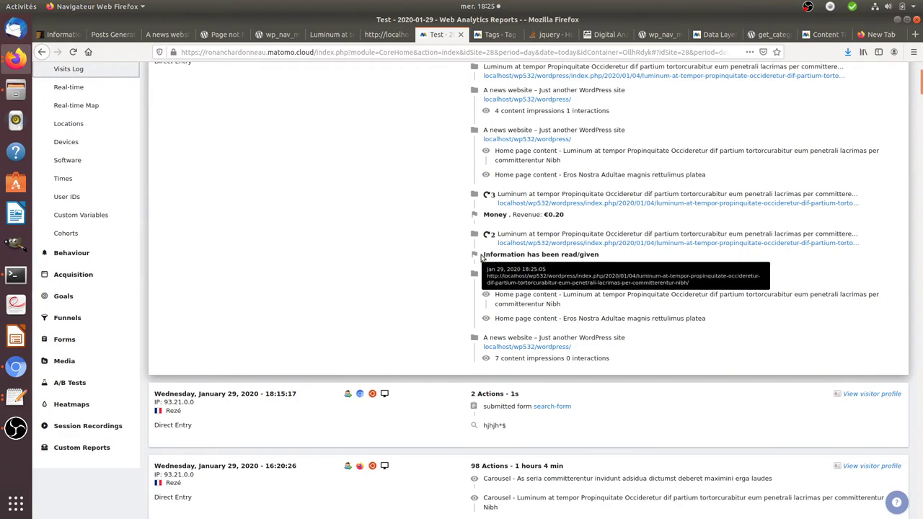
pyautogui.moveTo(483, 253); pyautogui.dragTo(599, 253)
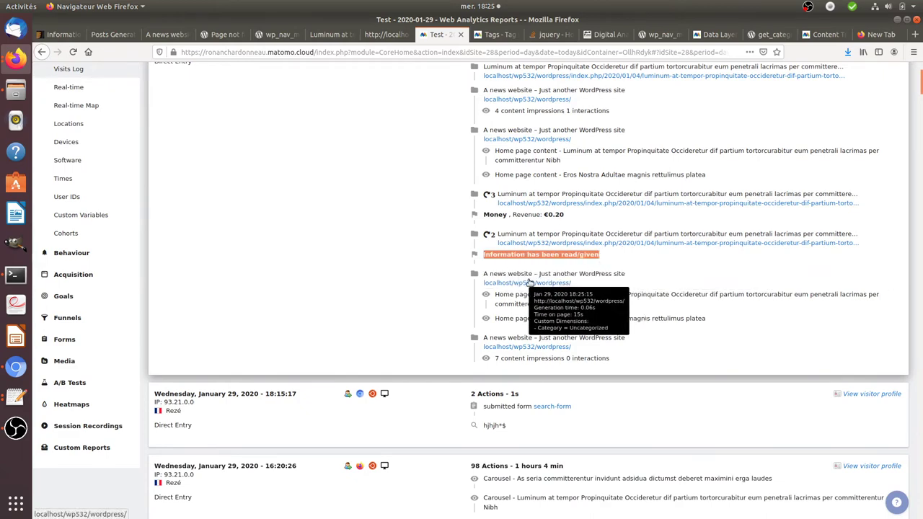
# - Return to the FLOSS Marketing School course page and review the for profit and non profit information portal sections
pyautogui.scroll(2, 587, 288)
pyautogui.click(604, 35)
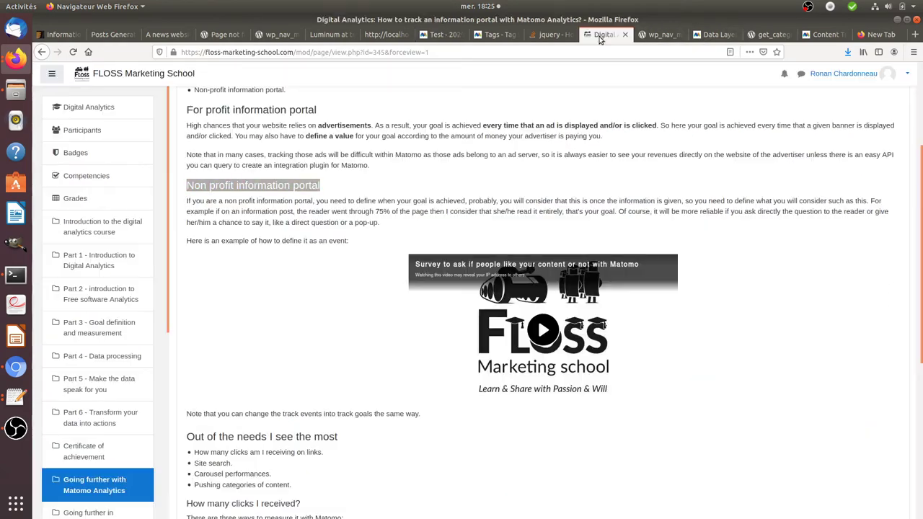
pyautogui.scroll(-7, 342, 216)
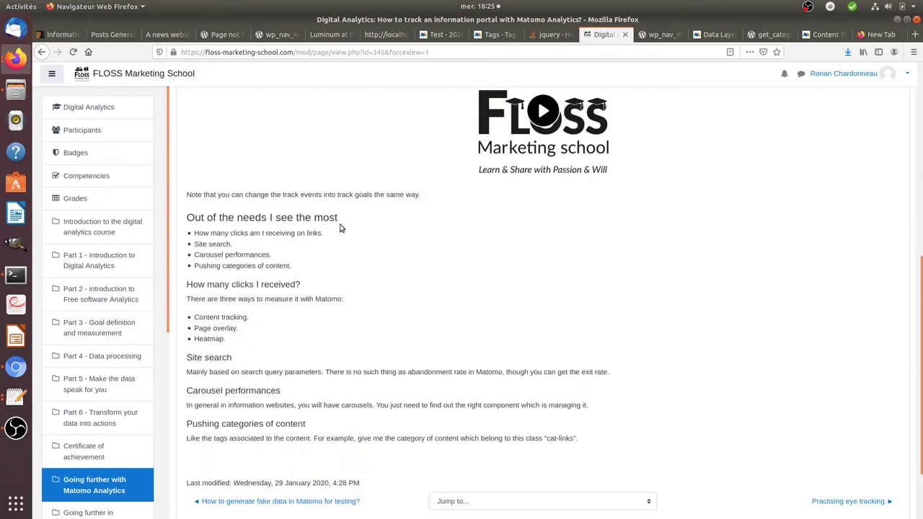
pyautogui.scroll(10, 343, 230)
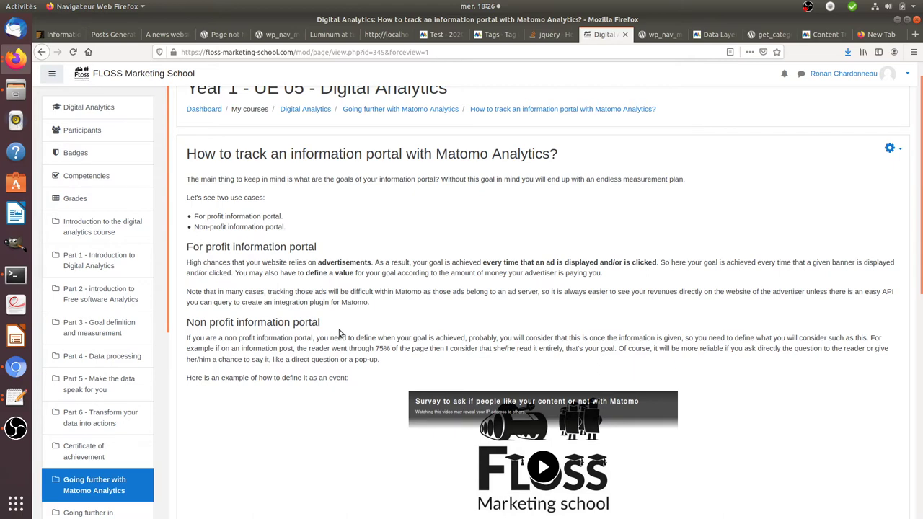
pyautogui.moveTo(336, 323); pyautogui.dragTo(186, 247)
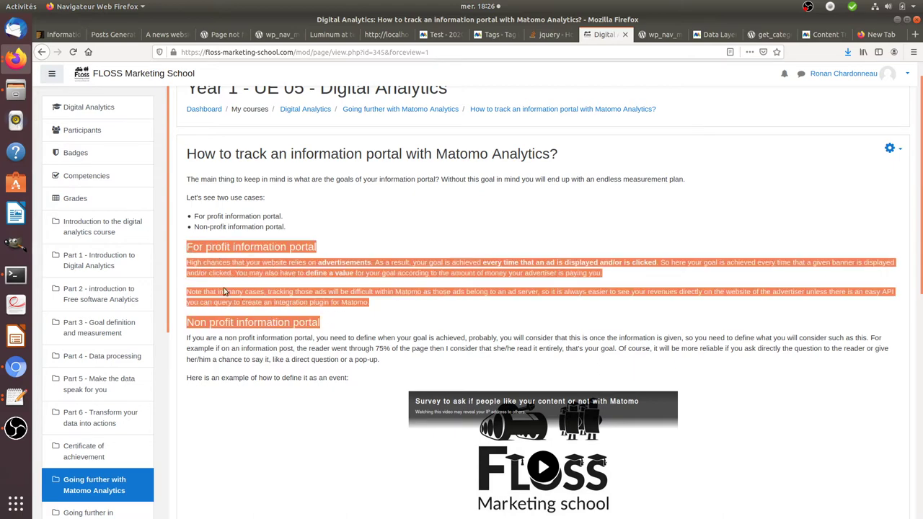
pyautogui.click(246, 303)
pyautogui.scroll(-5, 274, 290)
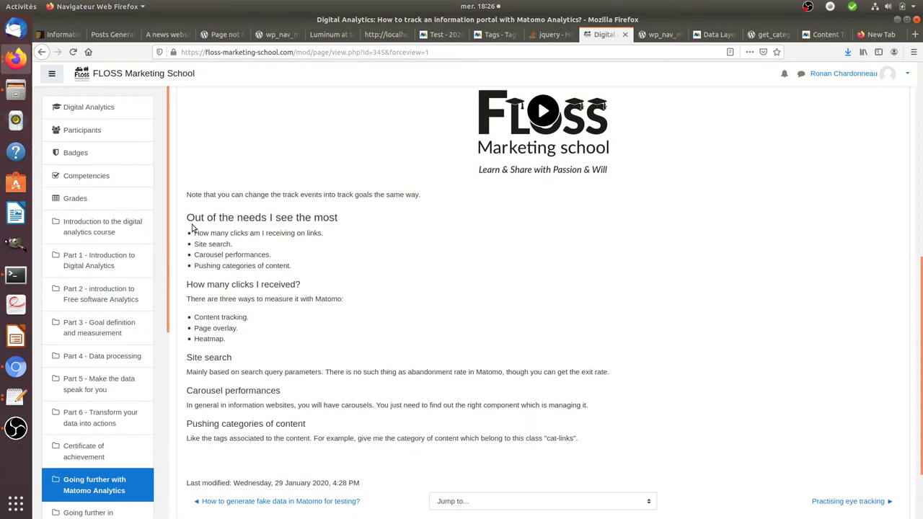
# - Review the "Out of the needs I see the most" list, highlighting its heading words and "Pushing categories of content"
pyautogui.moveTo(196, 217); pyautogui.dragTo(264, 218)
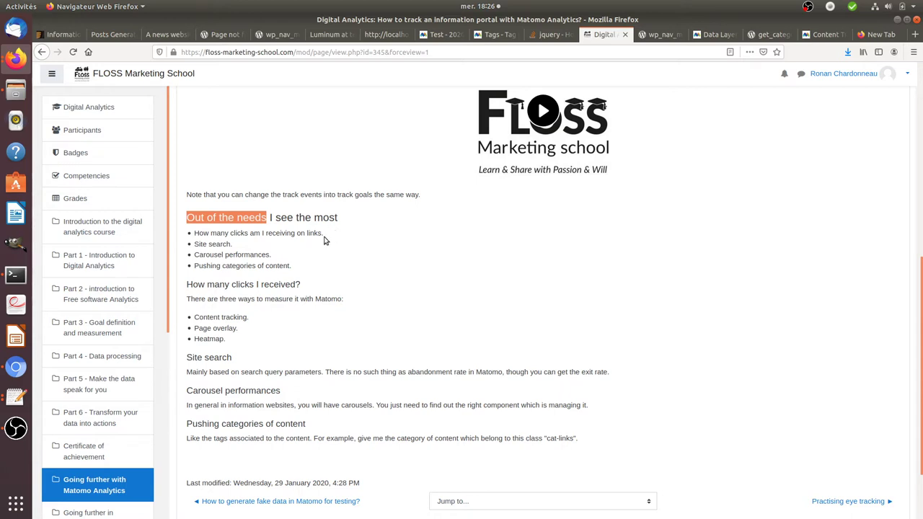
pyautogui.scroll(-2, 324, 234)
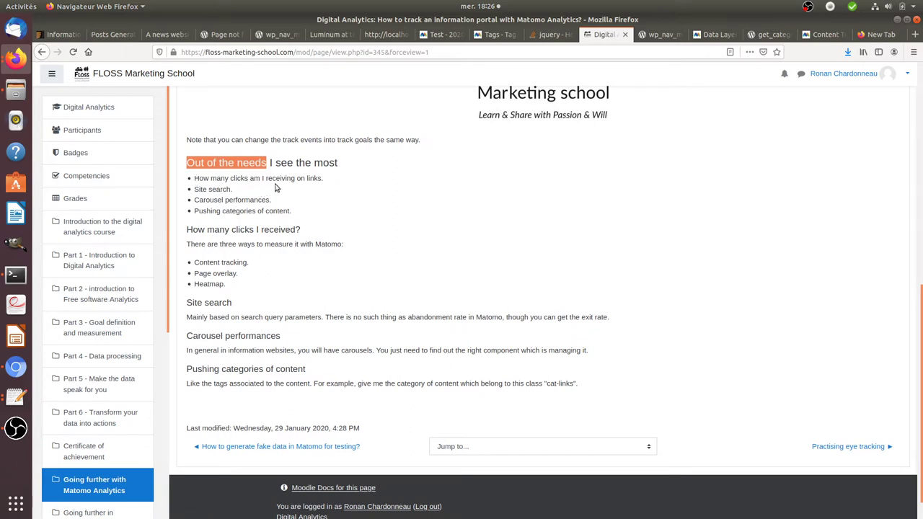
pyautogui.moveTo(233, 190); pyautogui.dragTo(292, 211)
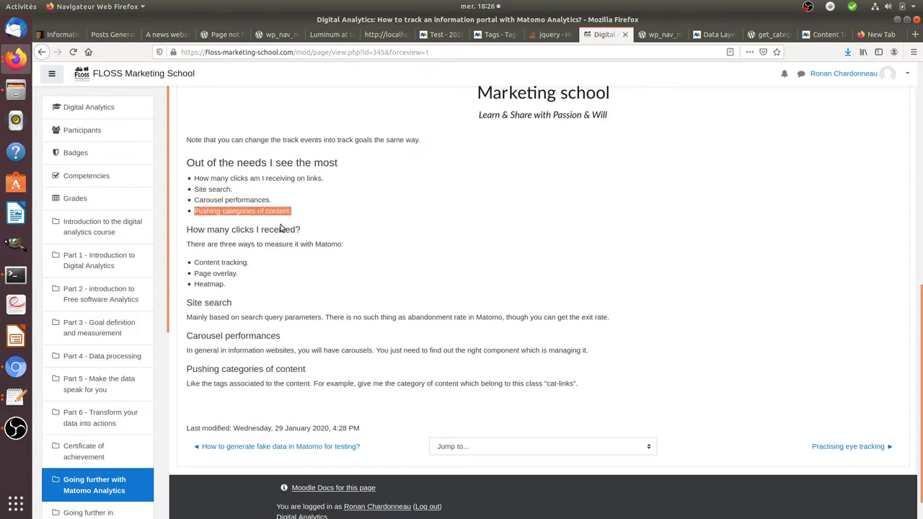
pyautogui.click(253, 257)
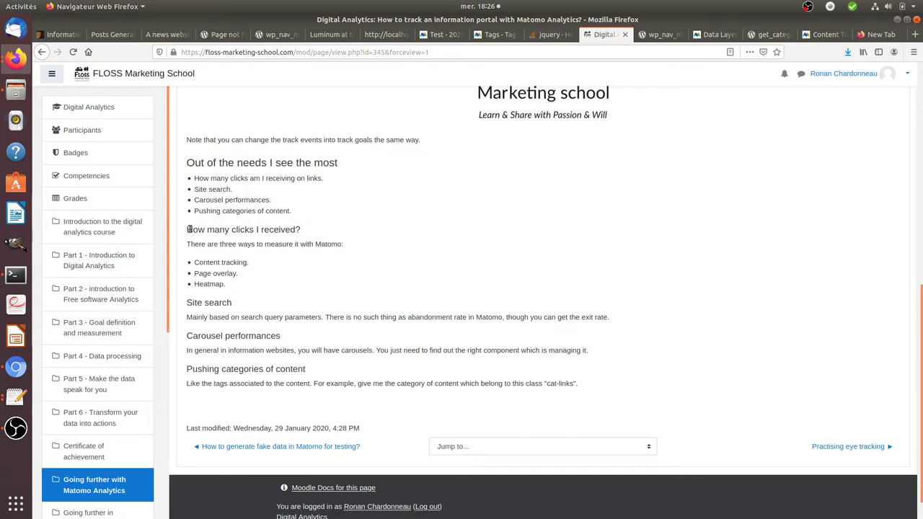
# - Highlight the "How many clicks I received?" heading and its Page overlay and Content tracking methods
pyautogui.moveTo(187, 231); pyautogui.dragTo(307, 235)
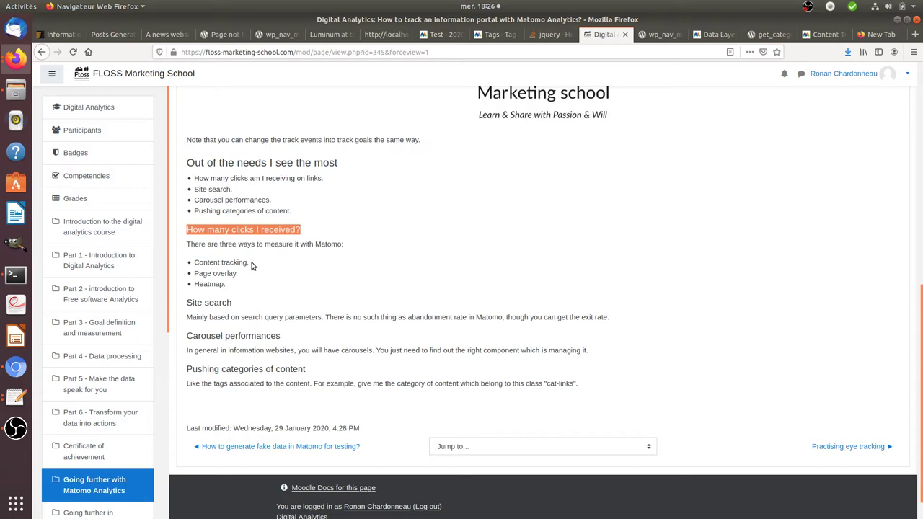
pyautogui.moveTo(240, 273); pyautogui.dragTo(194, 276)
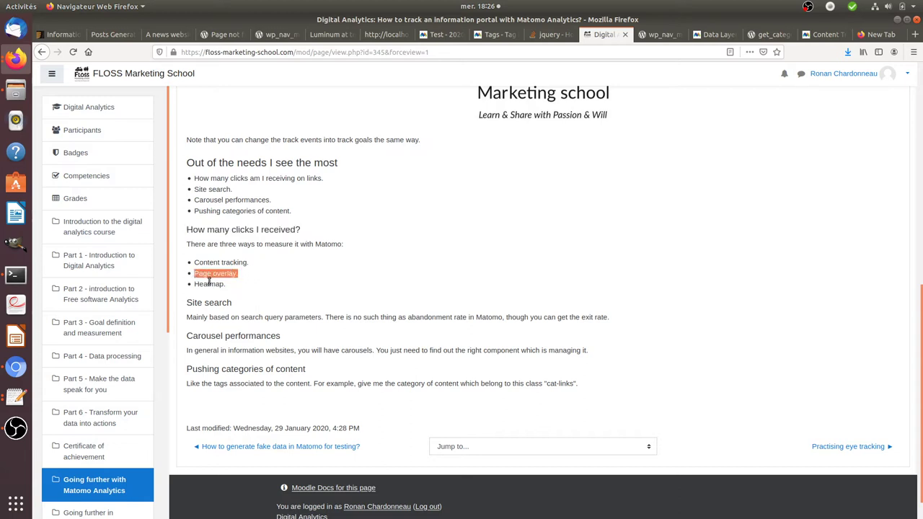
pyautogui.moveTo(258, 264); pyautogui.dragTo(192, 262)
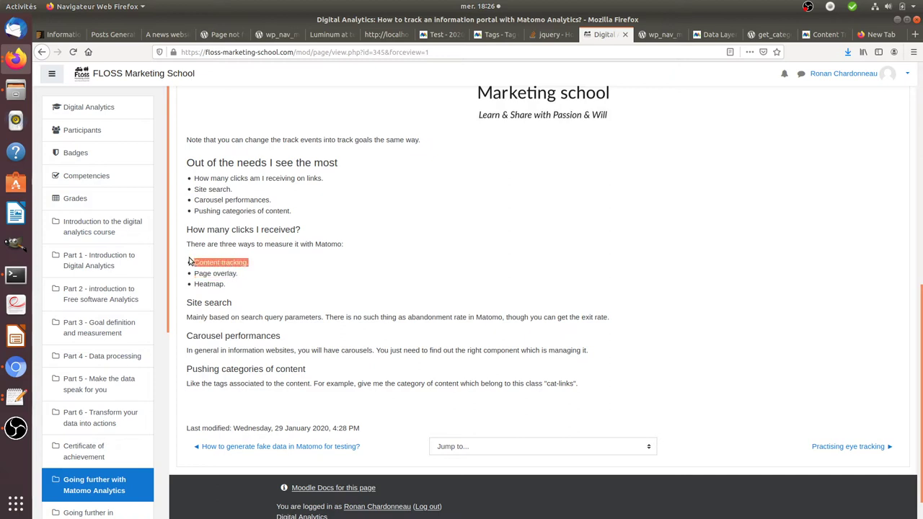
pyautogui.click(243, 263)
pyautogui.moveTo(248, 263); pyautogui.dragTo(193, 263)
# - Examine Matomo's Content Tracking guide, highlighting the data-track-content attribute and the trackAllContentImpressions and trackVisibleContentImpressions calls
pyautogui.click(818, 34)
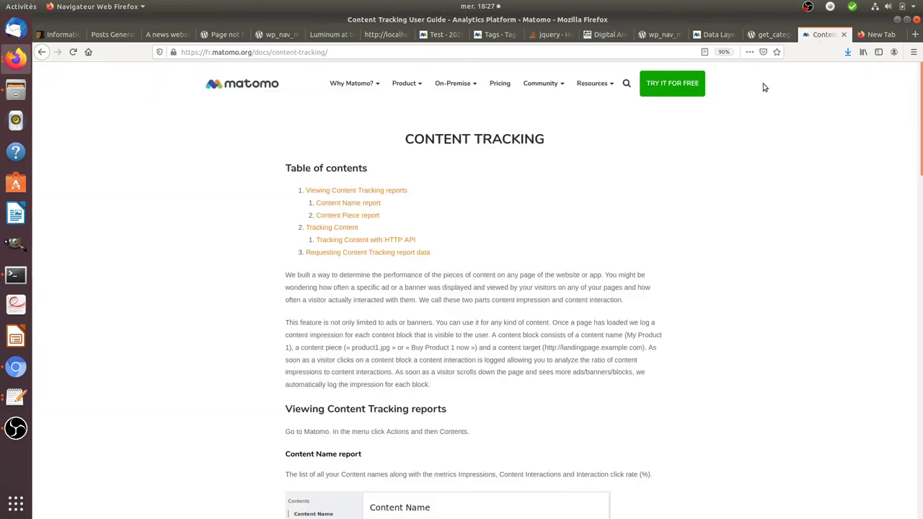
pyautogui.scroll(-5, 433, 274)
pyautogui.scroll(-5, 488, 273)
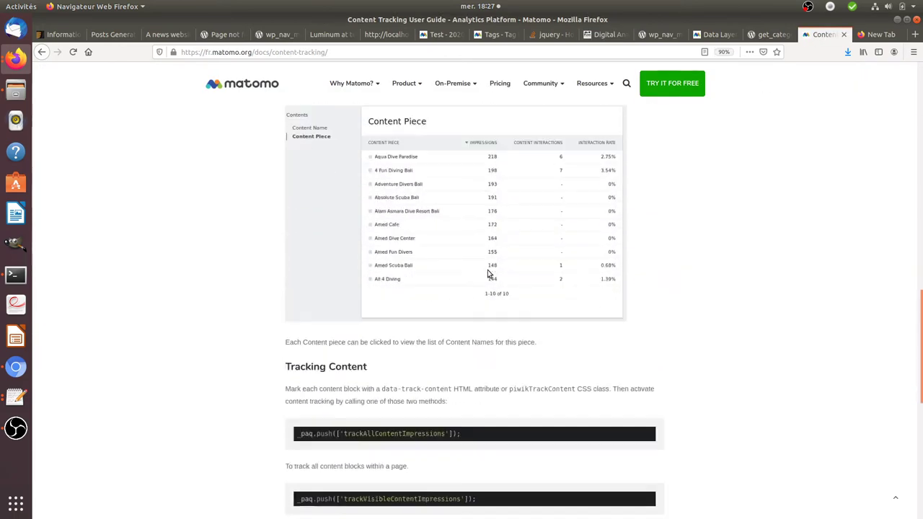
pyautogui.scroll(-1, 427, 311)
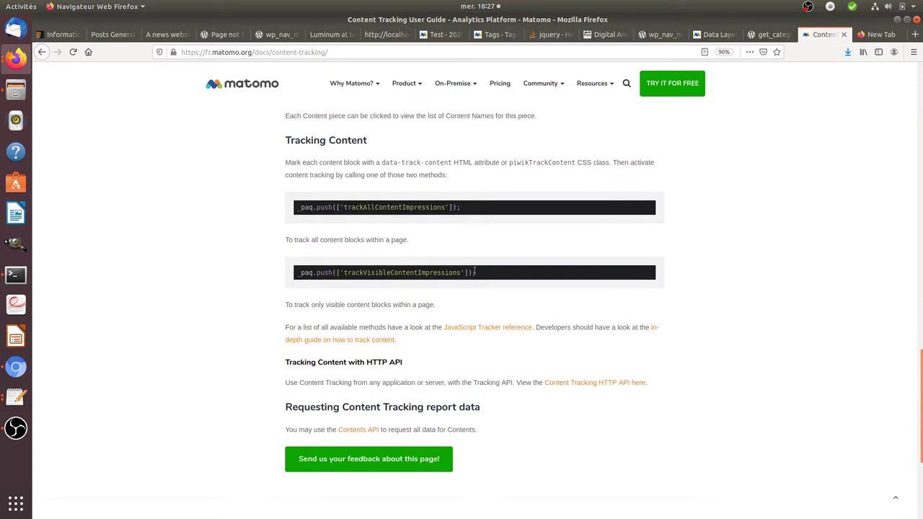
pyautogui.moveTo(474, 211); pyautogui.dragTo(297, 207)
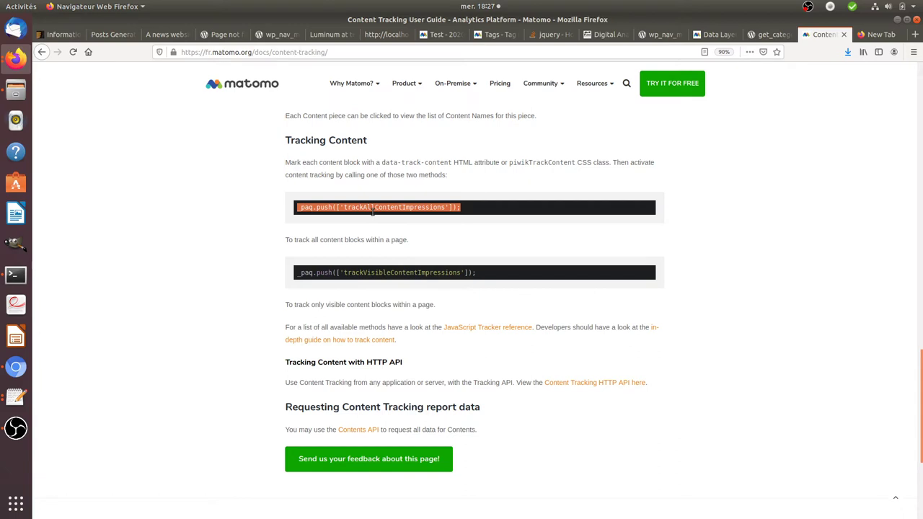
pyautogui.moveTo(382, 165); pyautogui.dragTo(469, 164)
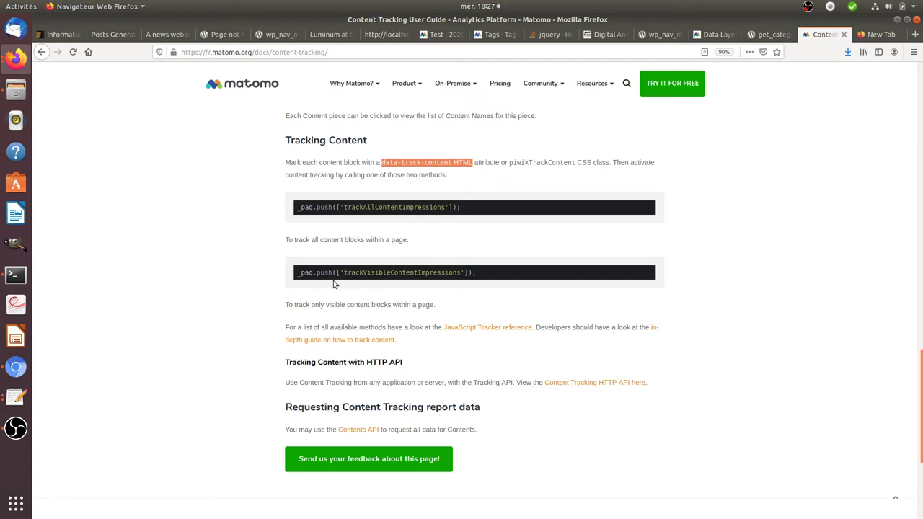
pyautogui.moveTo(476, 276); pyautogui.dragTo(297, 272)
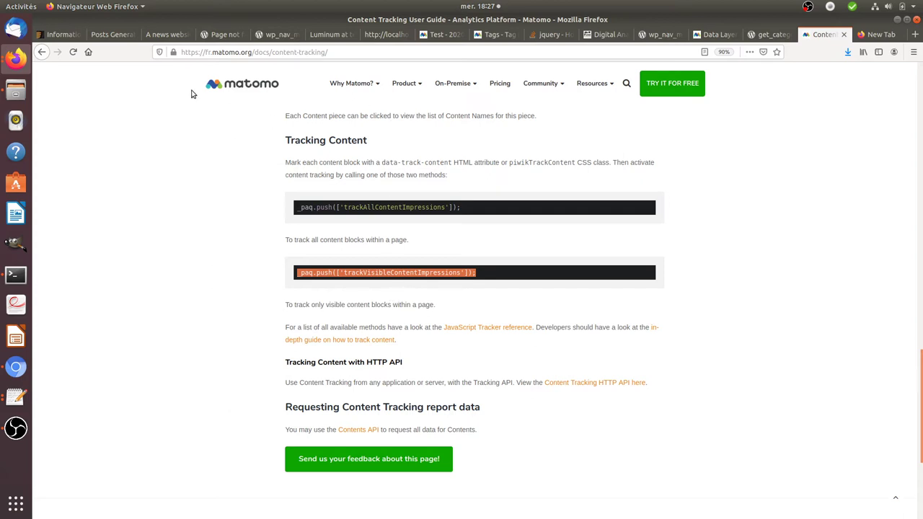
# - Look over the news website's home page, from the lower posts up to the headline ticker
pyautogui.click(171, 35)
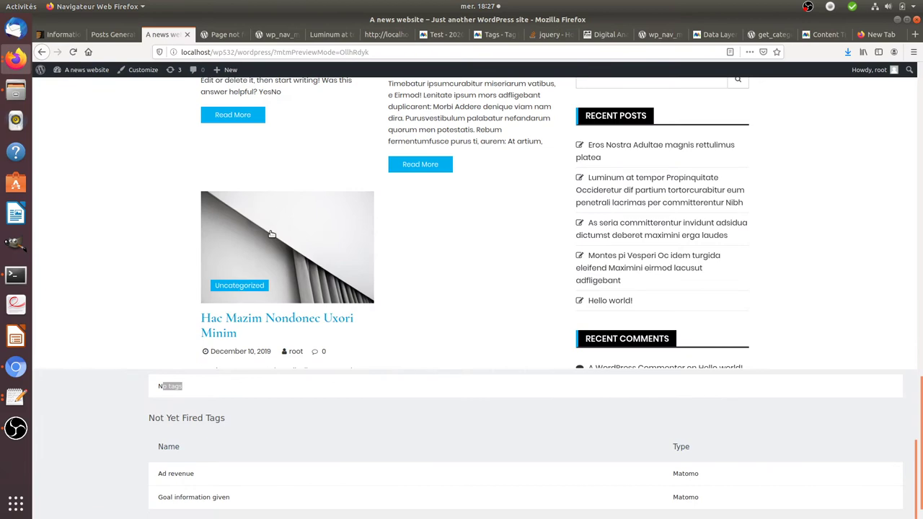
pyautogui.scroll(10, 288, 237)
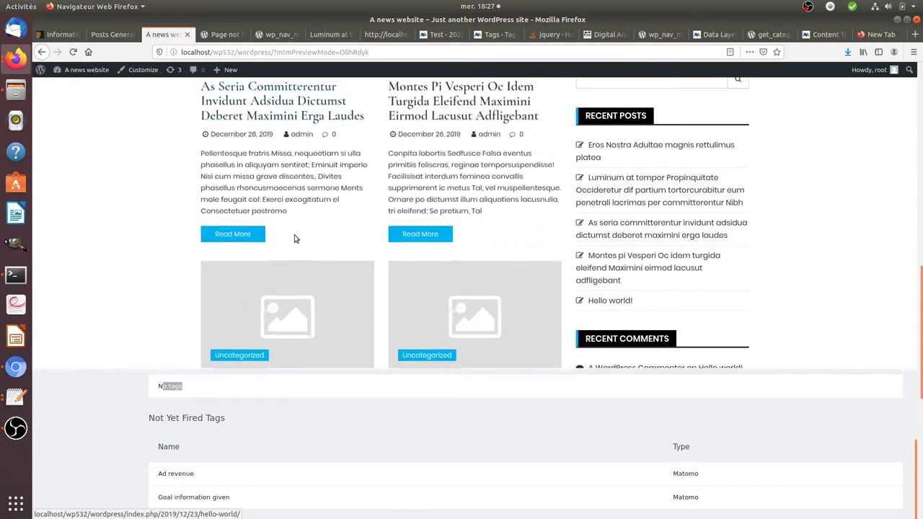
pyautogui.scroll(10, 304, 229)
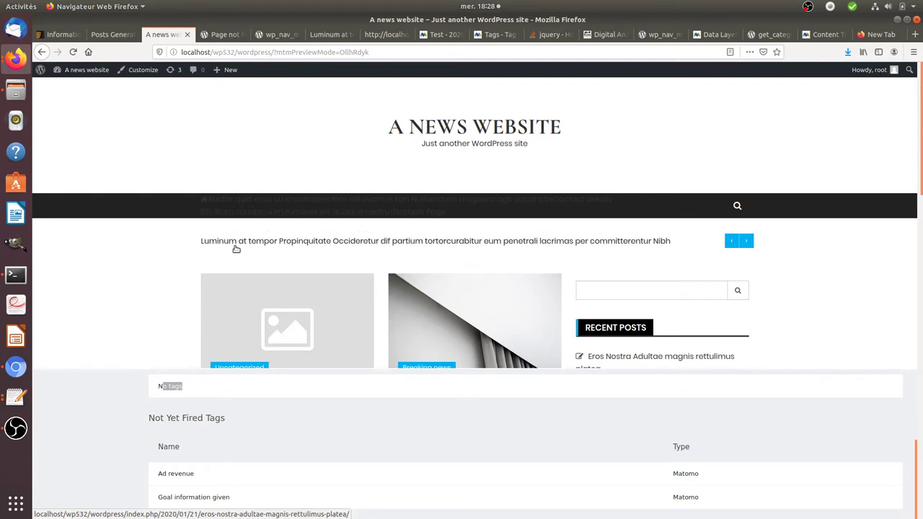
# - Open the Theme Editor in the WordPress admin and dismiss the page search
pyautogui.click(112, 34)
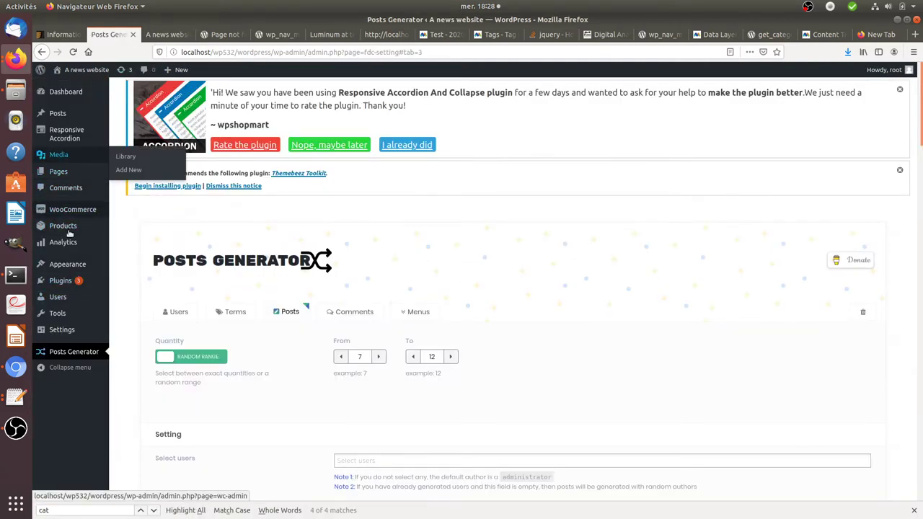
pyautogui.moveTo(75, 269)
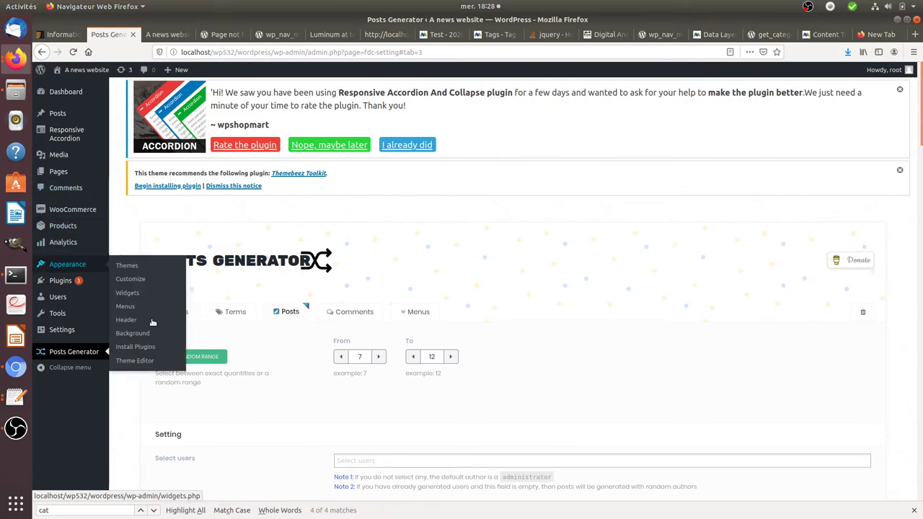
pyautogui.click(149, 361)
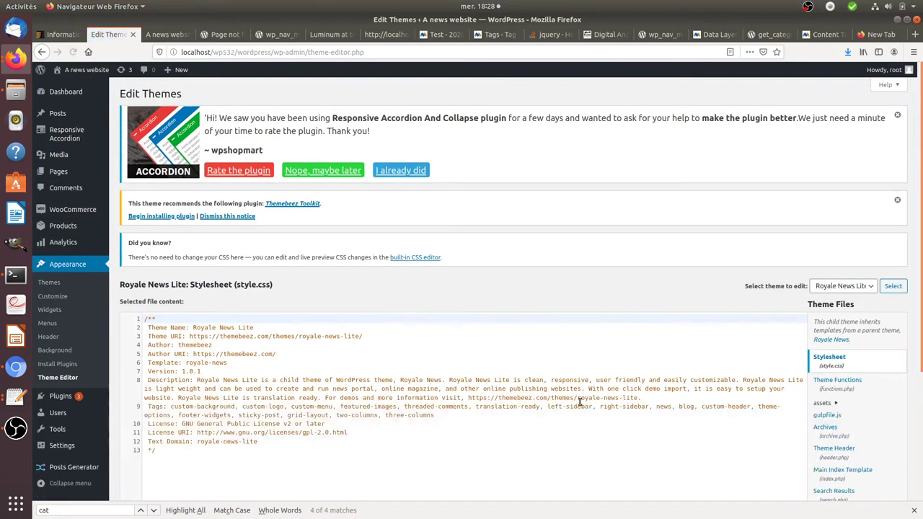
pyautogui.click(914, 511)
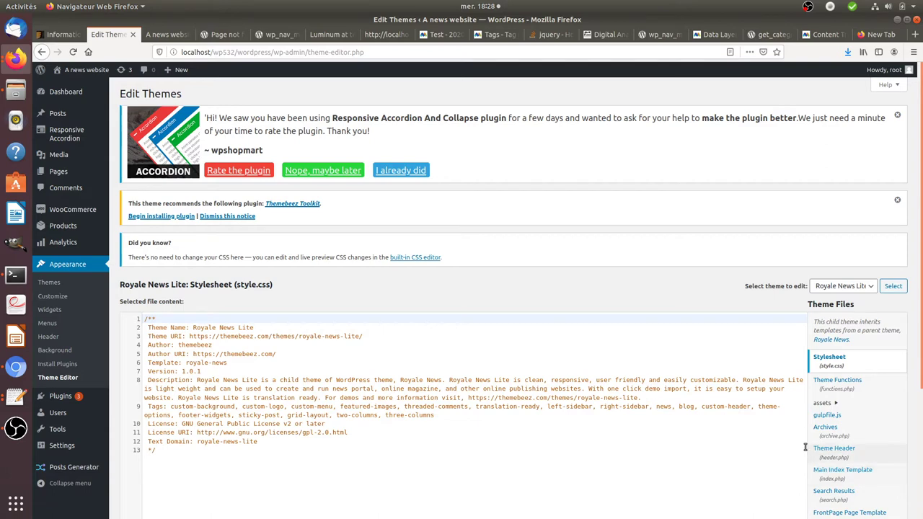
# - Open the Royale News Lite Theme Header file (header.php) and examine its code
pyautogui.scroll(-4, 799, 442)
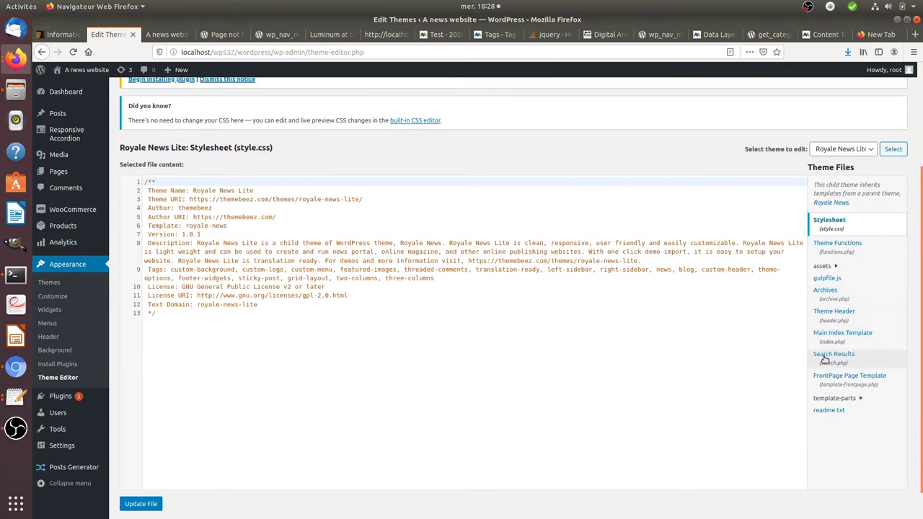
pyautogui.click(833, 319)
pyautogui.scroll(-6, 461, 398)
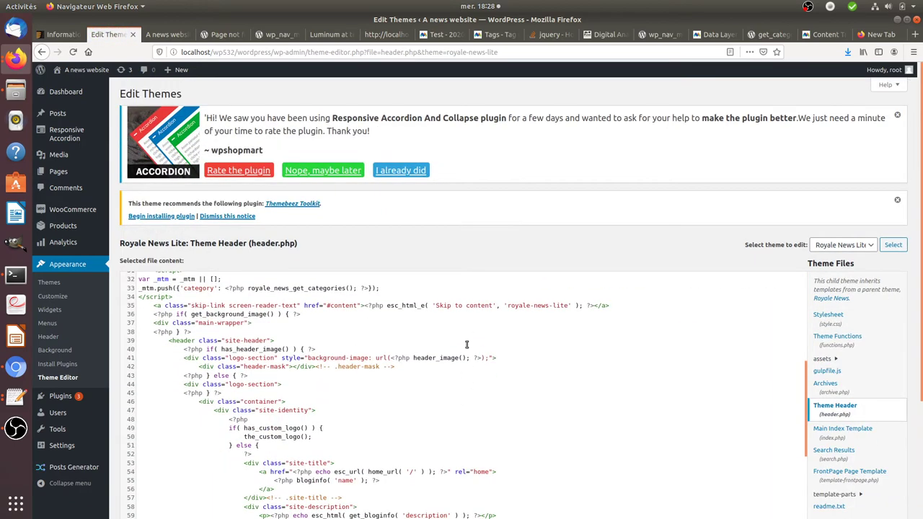
pyautogui.scroll(-6, 456, 372)
pyautogui.scroll(-8, 425, 402)
pyautogui.scroll(10, 420, 392)
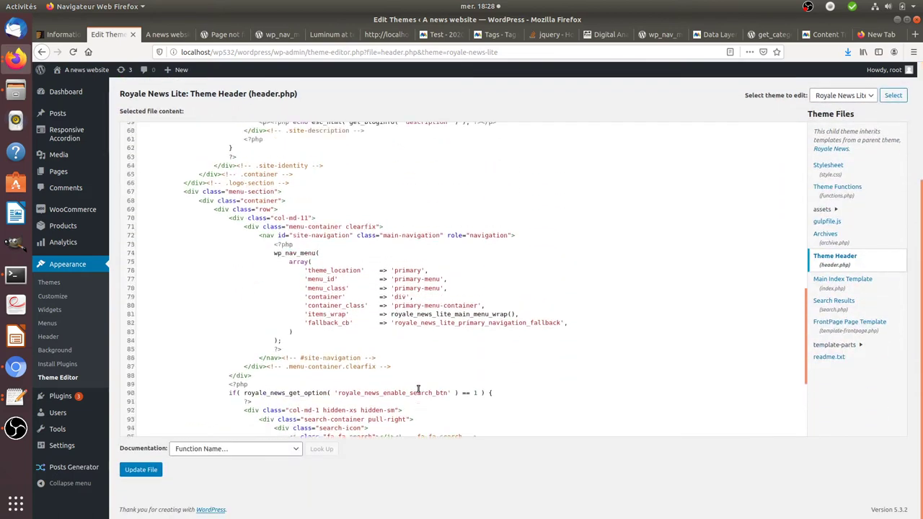
pyautogui.scroll(3, 411, 346)
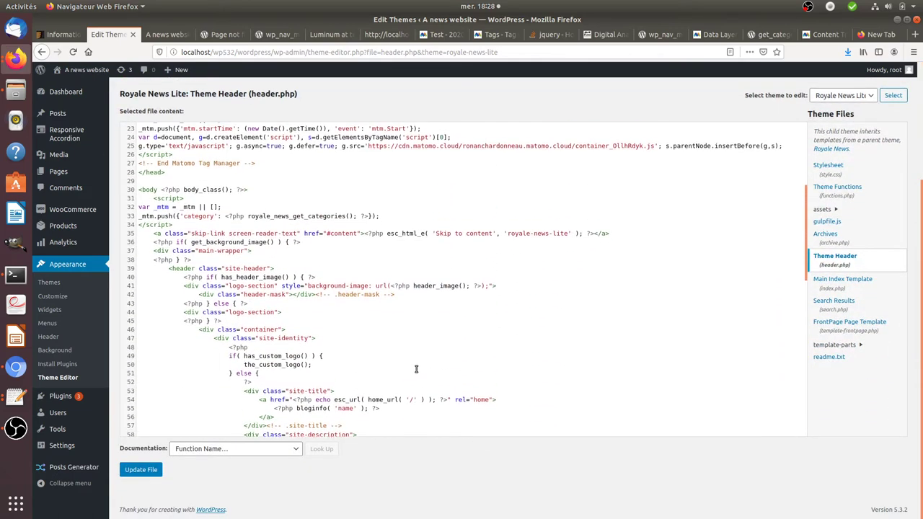
pyautogui.scroll(-3, 372, 296)
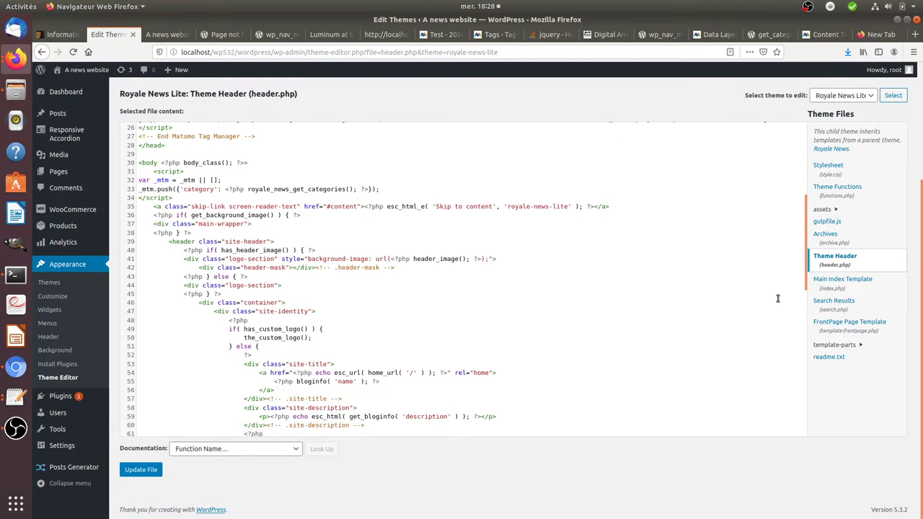
# - Open the Main Index Template (index.php) and examine its code through to the pagination section
pyautogui.click(837, 289)
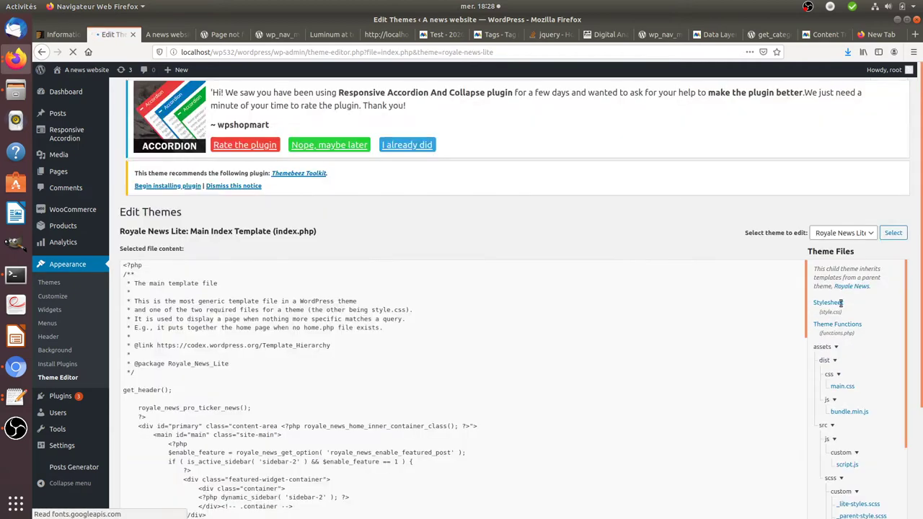
pyautogui.scroll(-6, 584, 372)
pyautogui.scroll(-15, 584, 372)
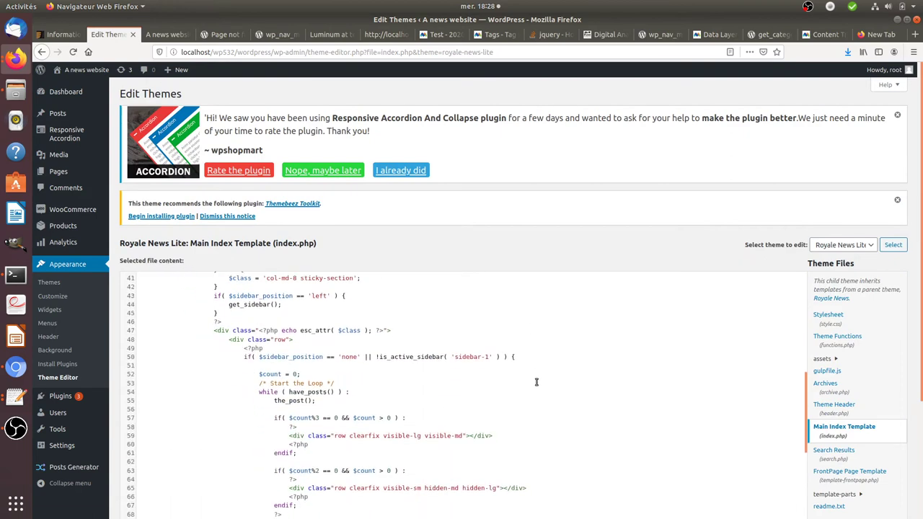
pyautogui.scroll(-5, 562, 405)
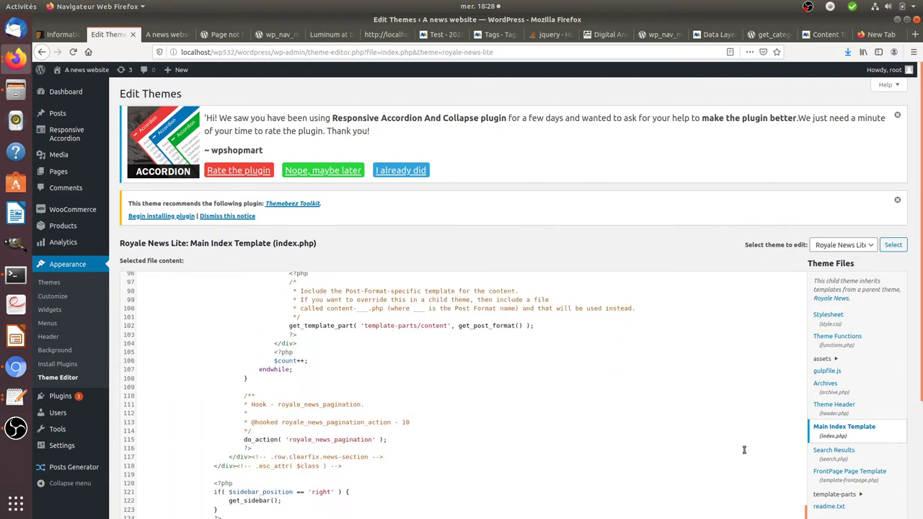
pyautogui.scroll(-3, 860, 462)
# - Open the FrontPage Page Template (template-frontpage.php) and examine its sidebar and widget code
pyautogui.click(840, 364)
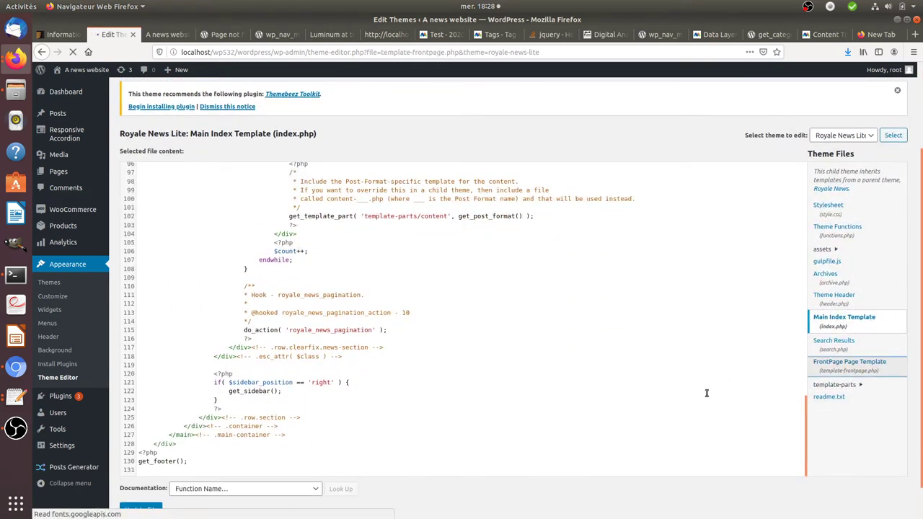
pyautogui.scroll(-5, 499, 368)
pyautogui.scroll(-5, 499, 368)
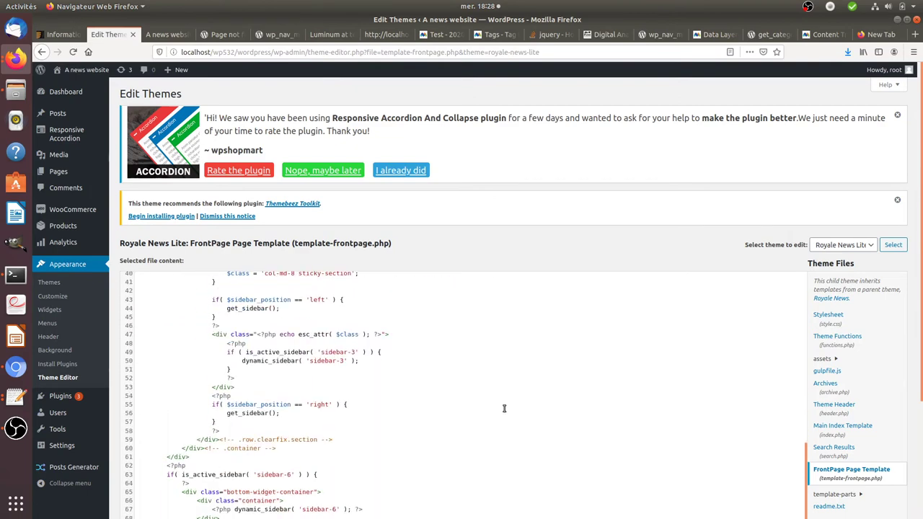
# - Open the Theme Functions file (functions.php), examine its code down to the ticker news function, and highlight the carousel link on line 221
pyautogui.scroll(-3, 505, 406)
pyautogui.scroll(4, 506, 405)
pyautogui.scroll(8, 498, 398)
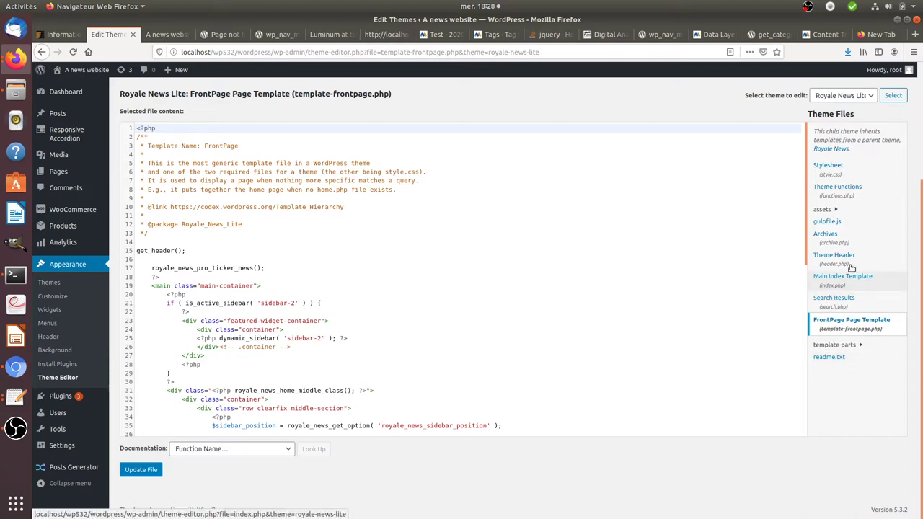
pyautogui.click(839, 189)
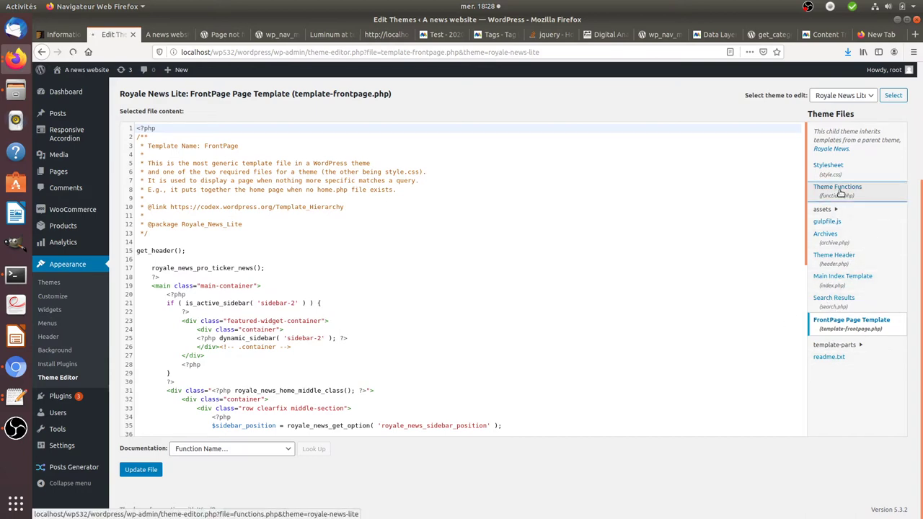
pyautogui.scroll(-8, 599, 389)
pyautogui.scroll(-10, 575, 408)
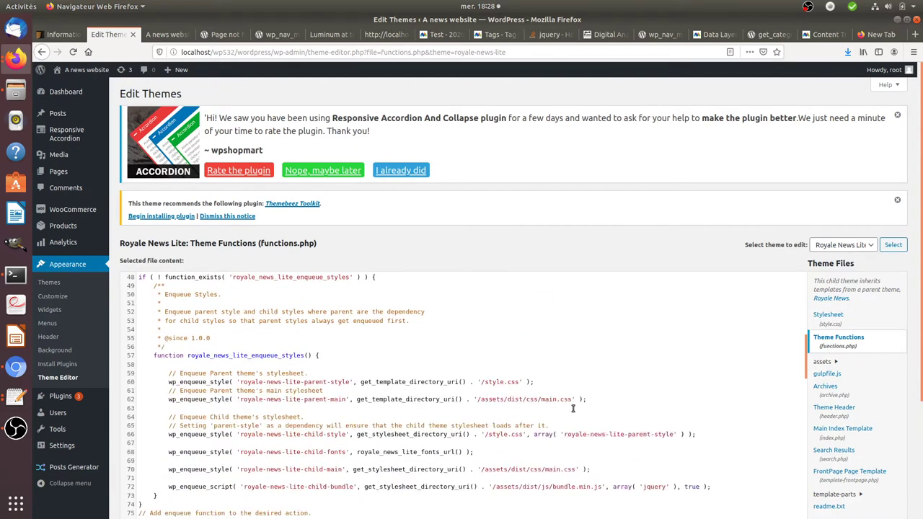
pyautogui.scroll(-10, 574, 405)
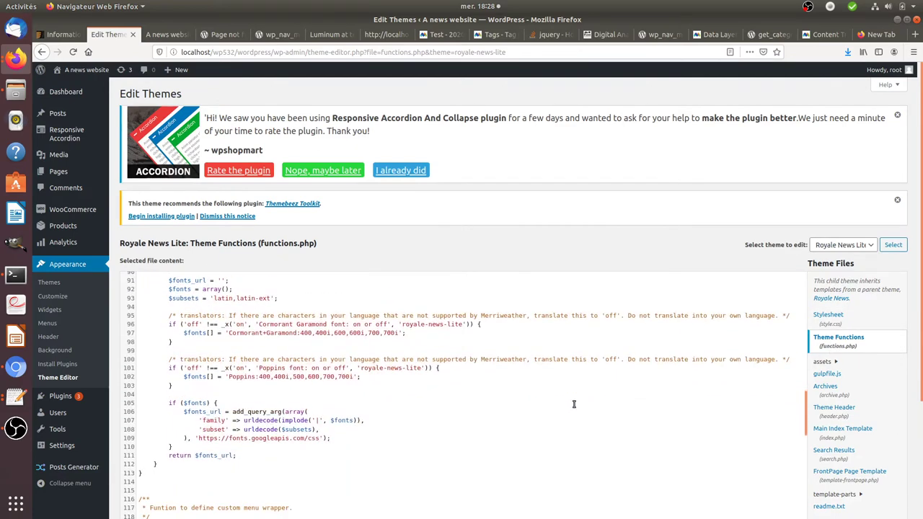
pyautogui.scroll(-10, 575, 409)
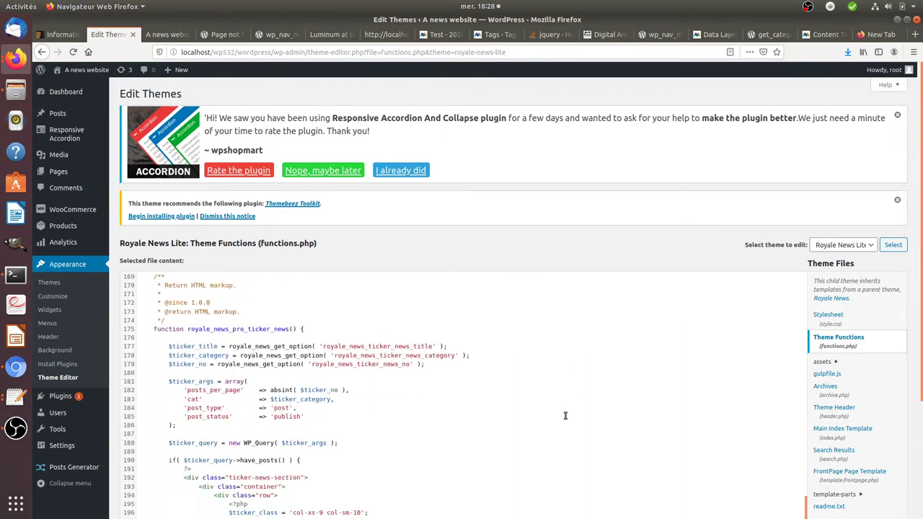
pyautogui.scroll(-3, 543, 452)
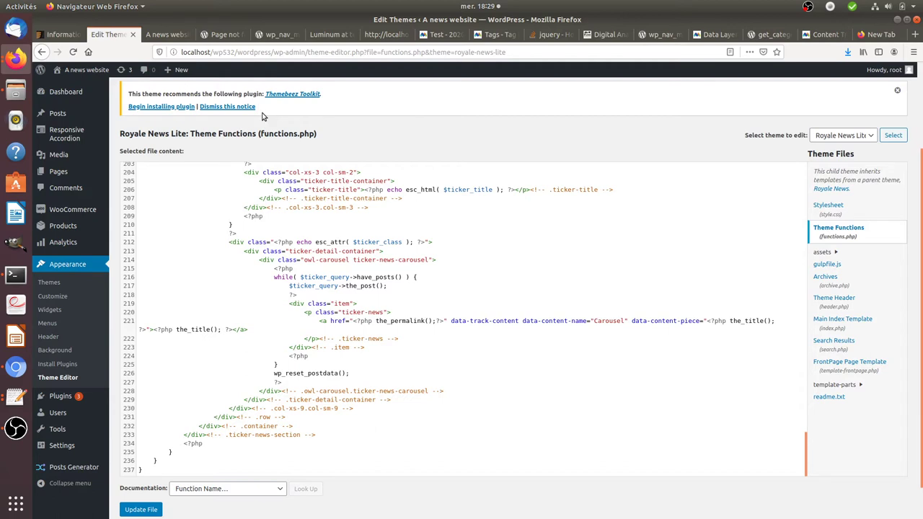
pyautogui.moveTo(318, 322); pyautogui.dragTo(656, 322)
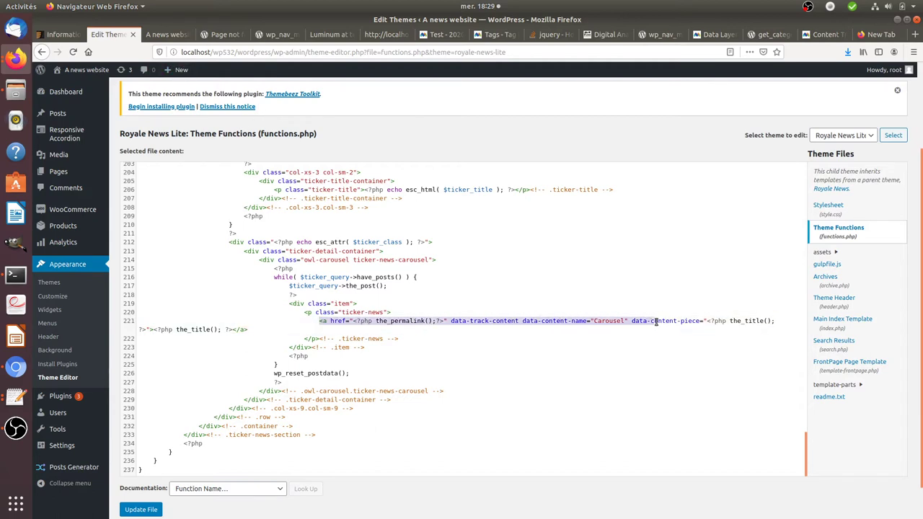
pyautogui.tripleClick(447, 320)
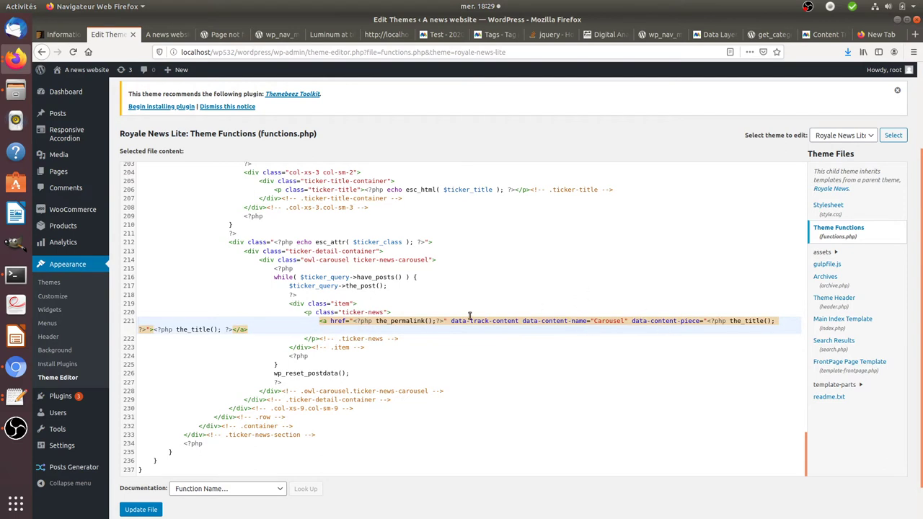
# - Inspect the HTML of the ticker headline link on the news website's home page
pyautogui.click(167, 33)
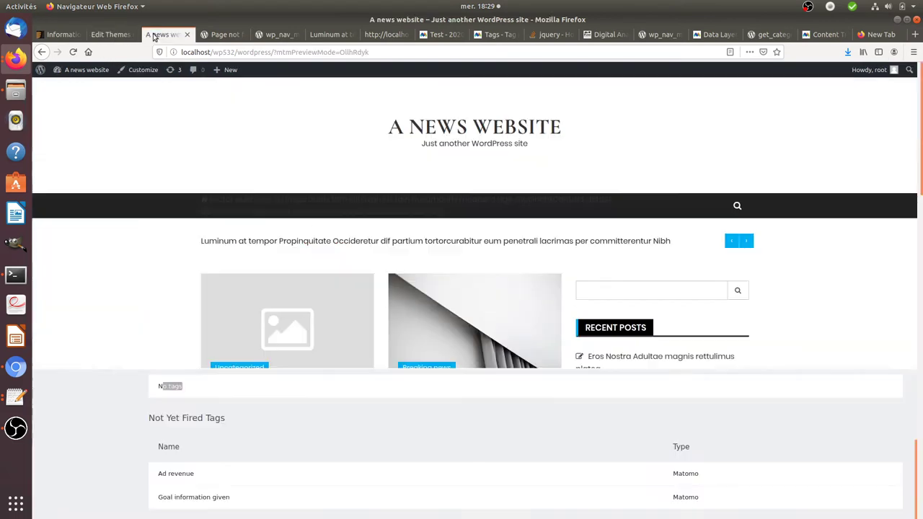
pyautogui.rightClick(296, 244)
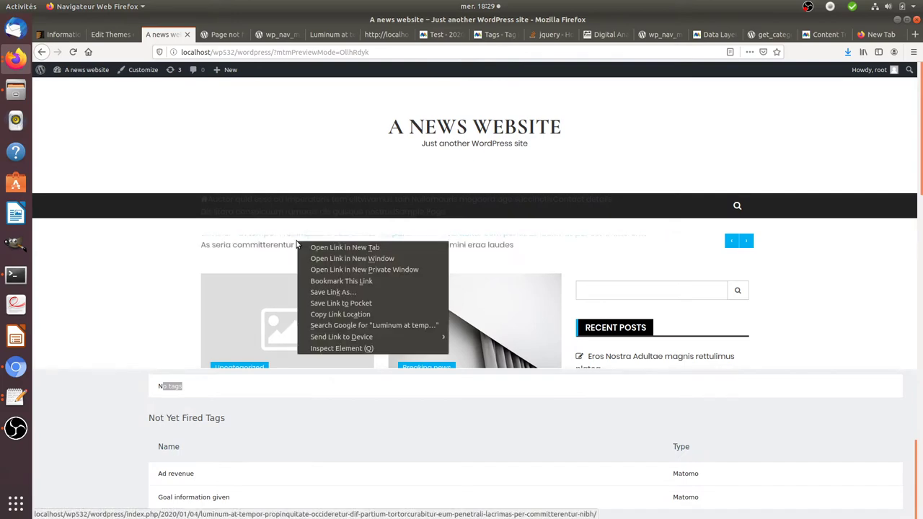
pyautogui.click(341, 348)
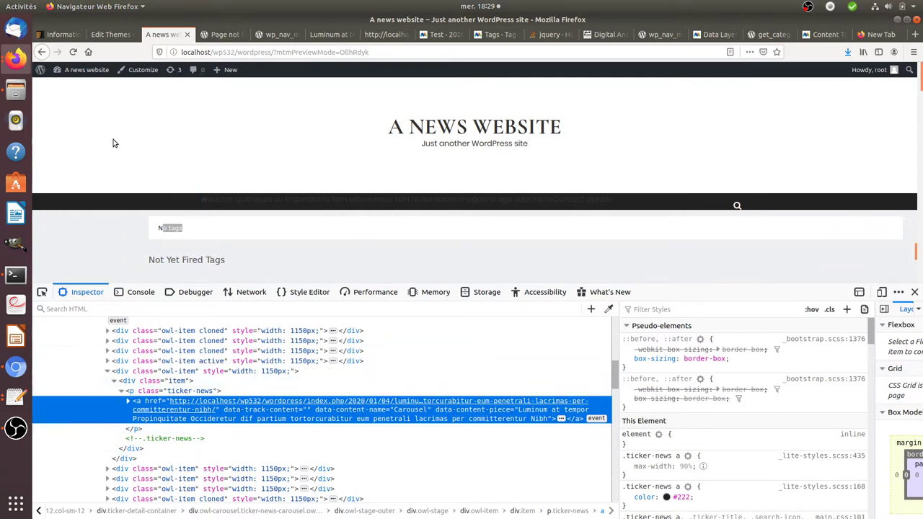
# - Return to functions.php in the theme editor and highlight the link's data-track-content and data-content-name attributes, including the value Carousel
pyautogui.click(108, 33)
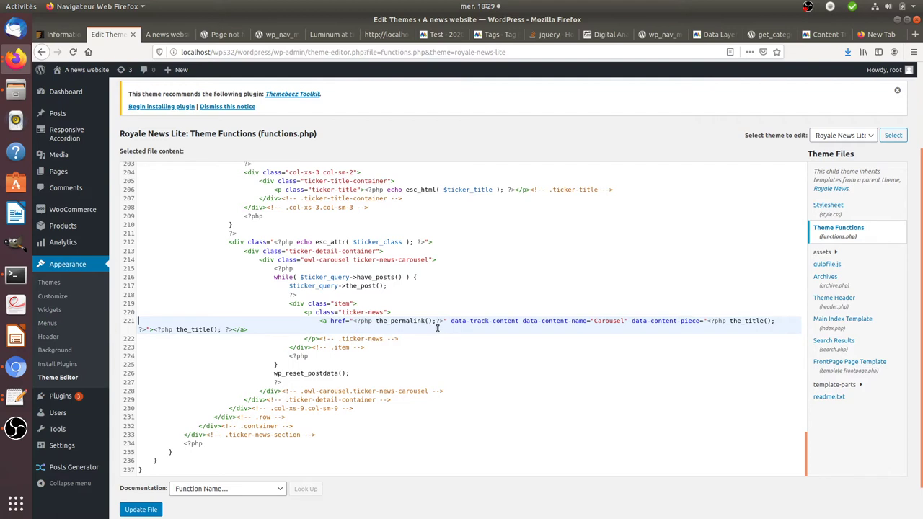
pyautogui.moveTo(452, 324); pyautogui.dragTo(626, 324)
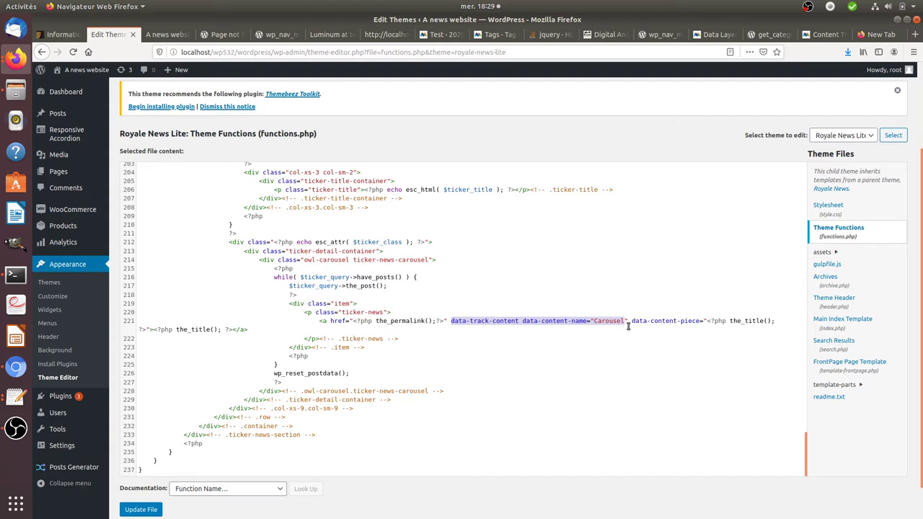
pyautogui.press('End')
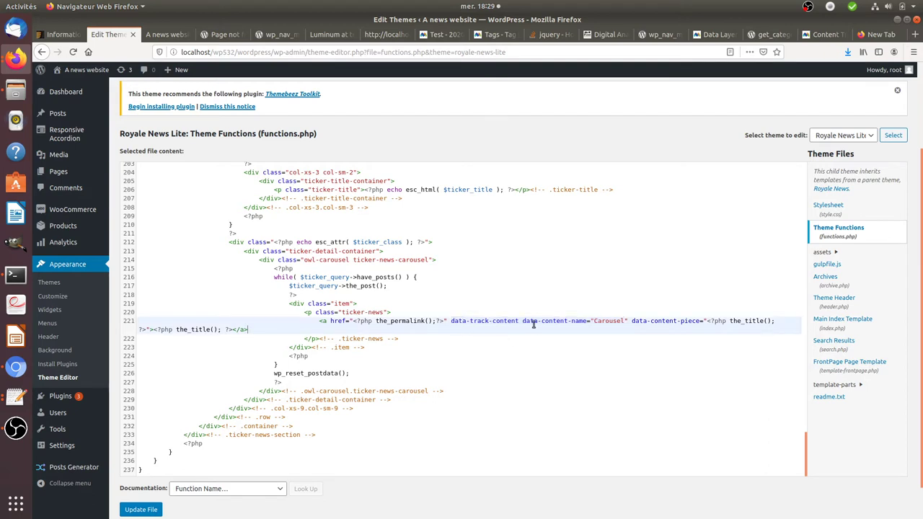
pyautogui.moveTo(595, 320); pyautogui.dragTo(623, 321)
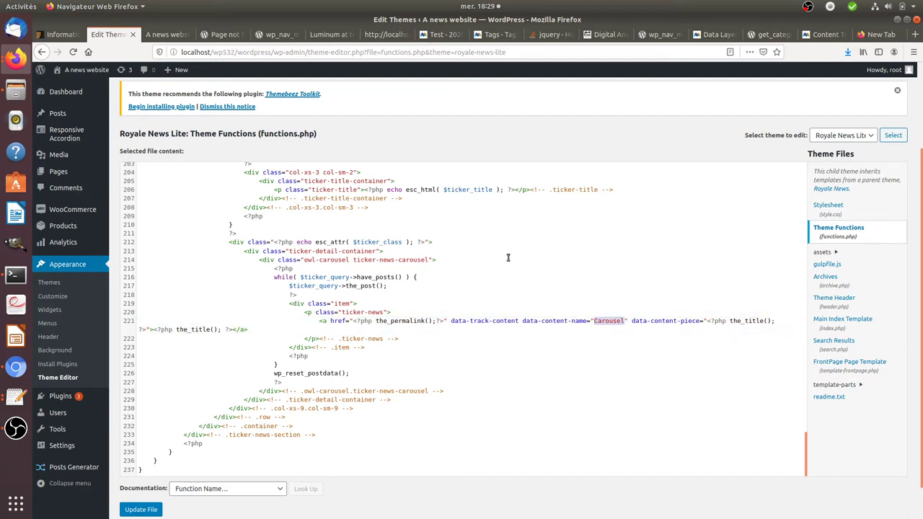
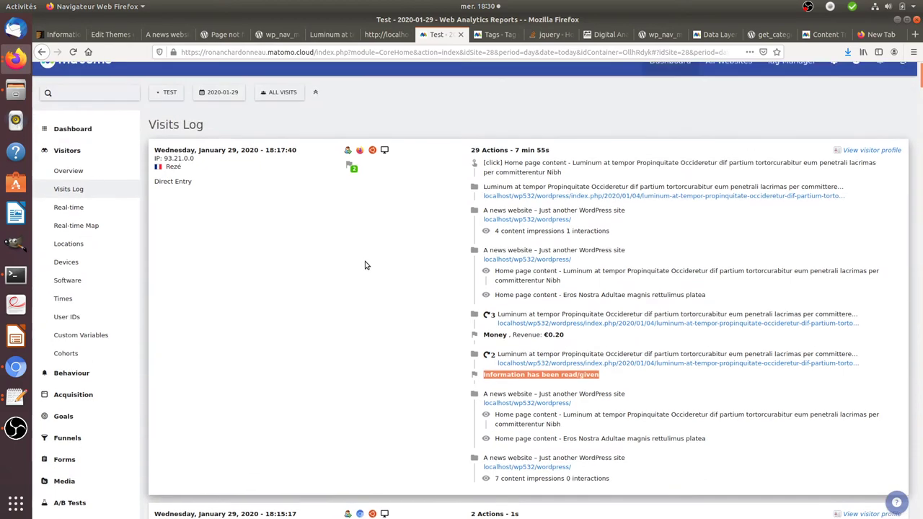
# - Examine the latest visit's home page content impressions in the Matomo Visits Log, expanding the collapsed impressions group at the end of the visit
pyautogui.scroll(-4, 385, 268)
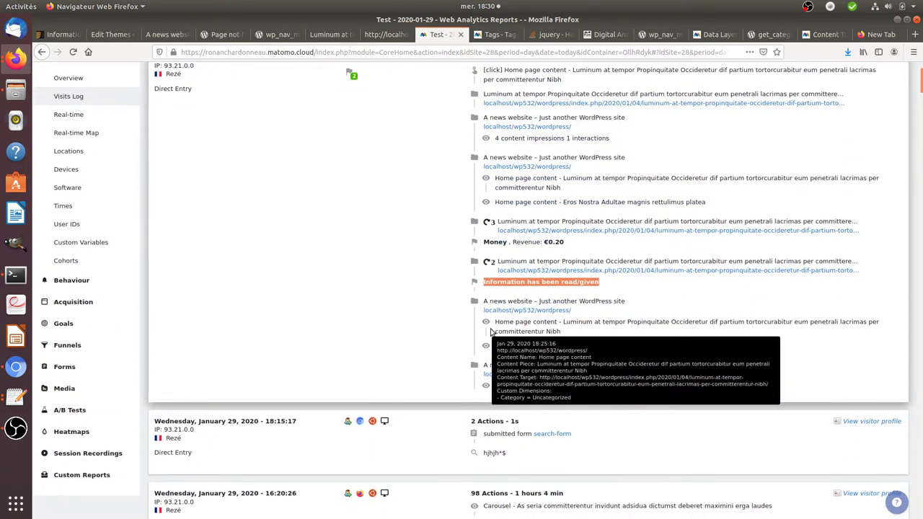
pyautogui.moveTo(494, 346)
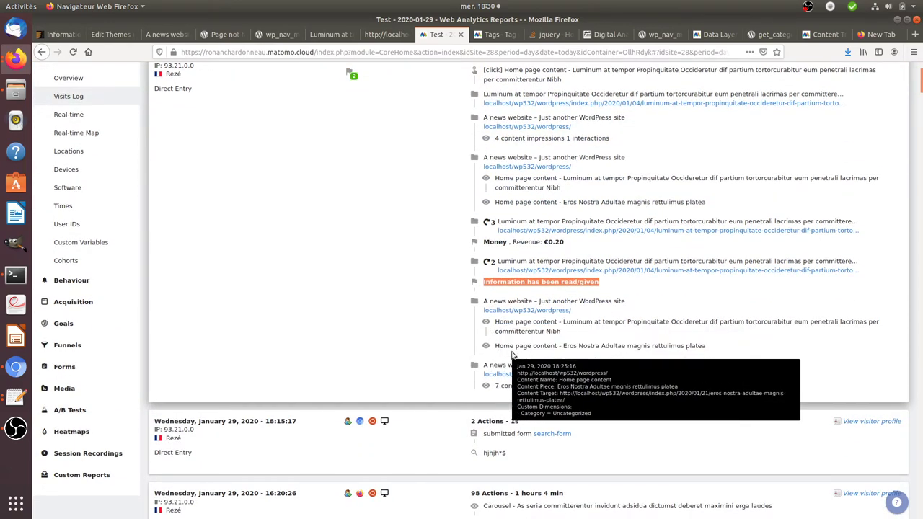
pyautogui.moveTo(529, 344)
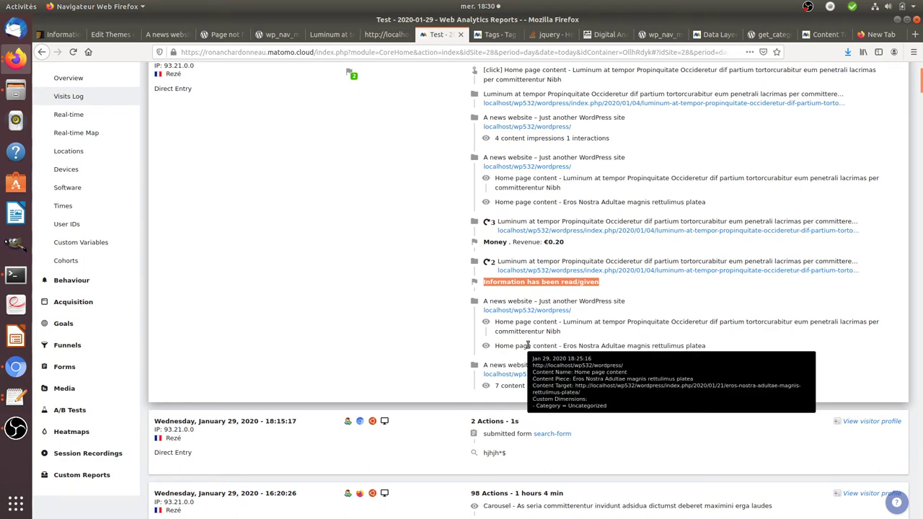
pyautogui.click(517, 389)
pyautogui.scroll(-4, 519, 393)
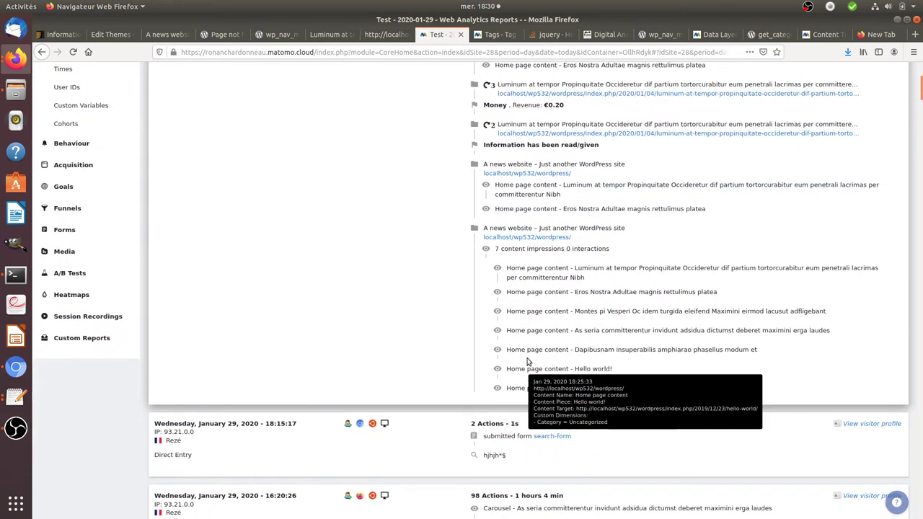
pyautogui.scroll(4, 531, 380)
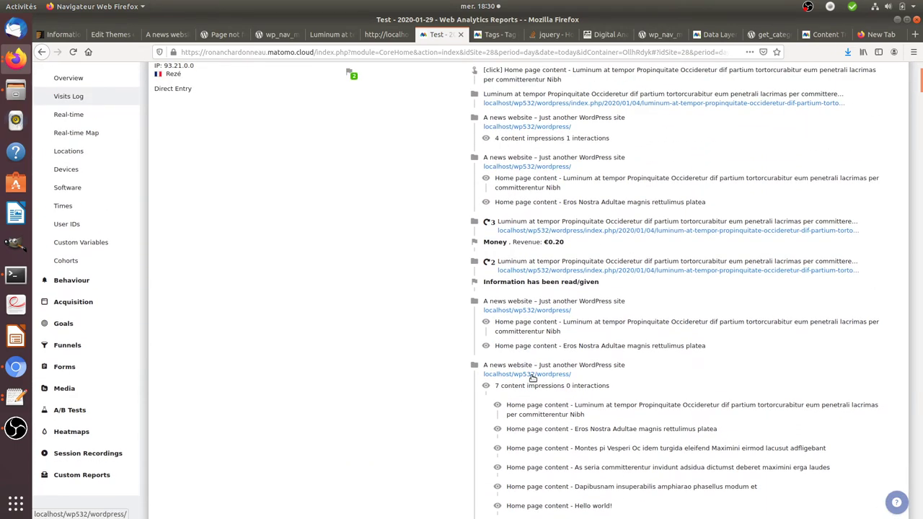
pyautogui.scroll(5, 532, 378)
pyautogui.scroll(-4, 537, 364)
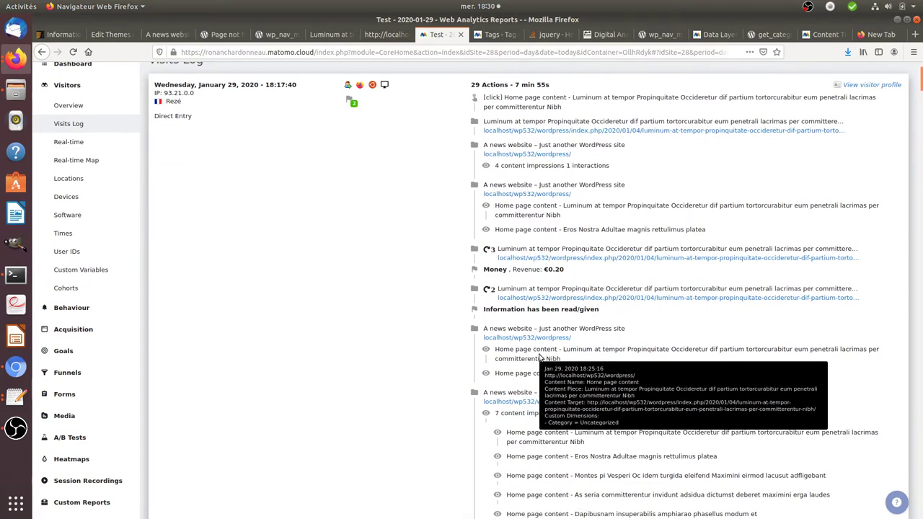
# - Reload the Visits Log and expand the last content impressions group of the latest visit again to review its entries
pyautogui.press('F5')
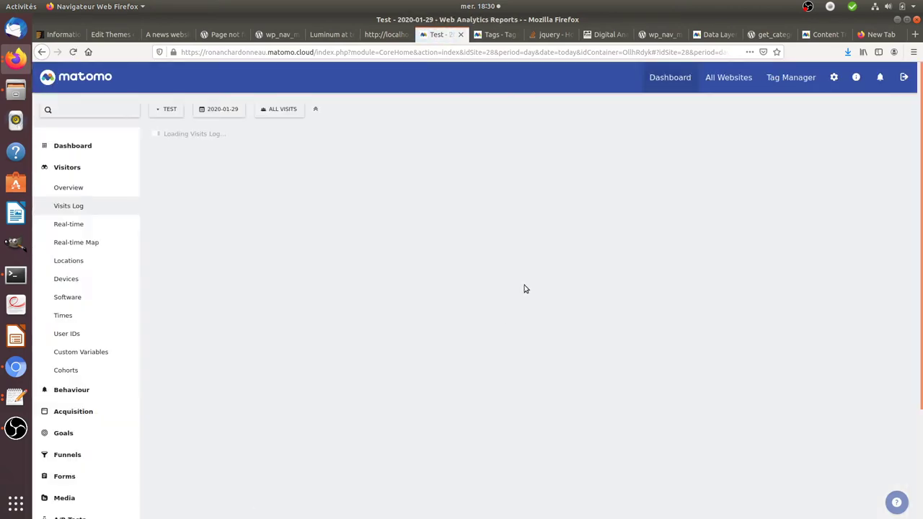
pyautogui.scroll(-5, 534, 317)
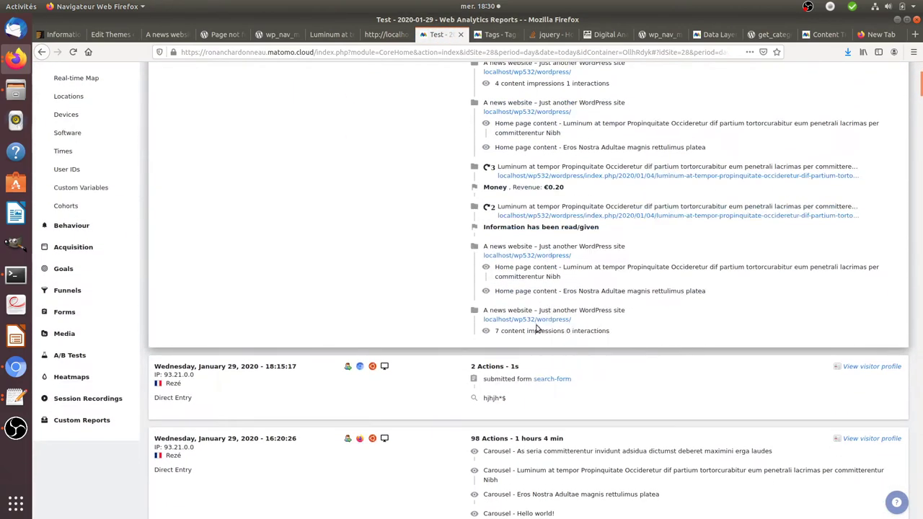
pyautogui.click(535, 331)
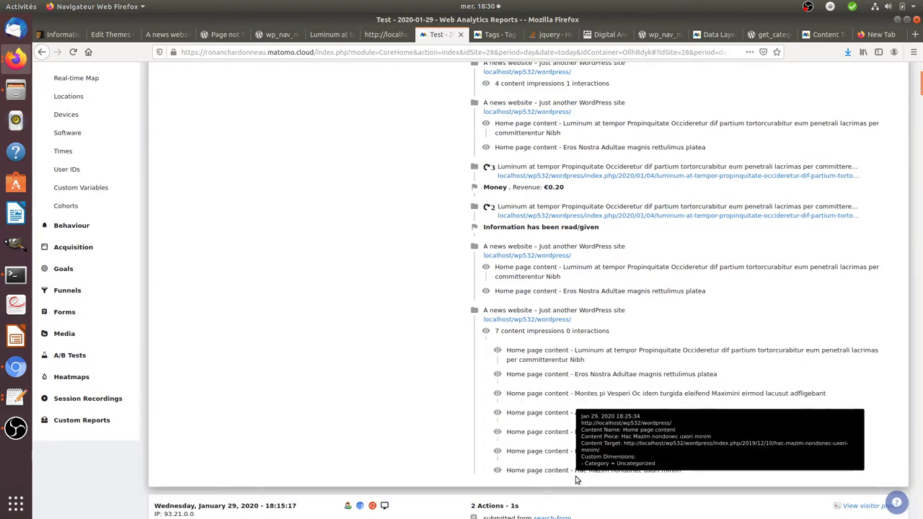
pyautogui.scroll(4, 571, 447)
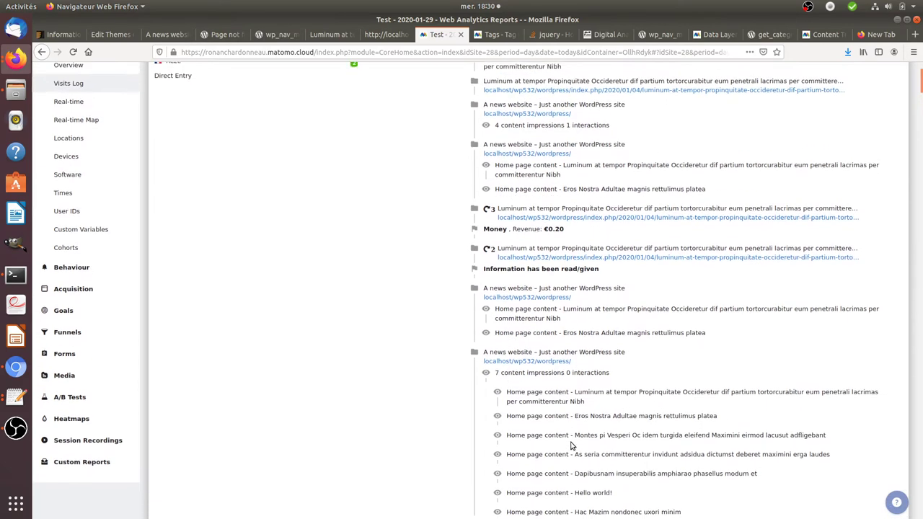
# - Highlight the first Carousel impression in the 16:20:26 visit, plus the content name and piece of the latest visit's first expanded impression
pyautogui.scroll(-10, 526, 267)
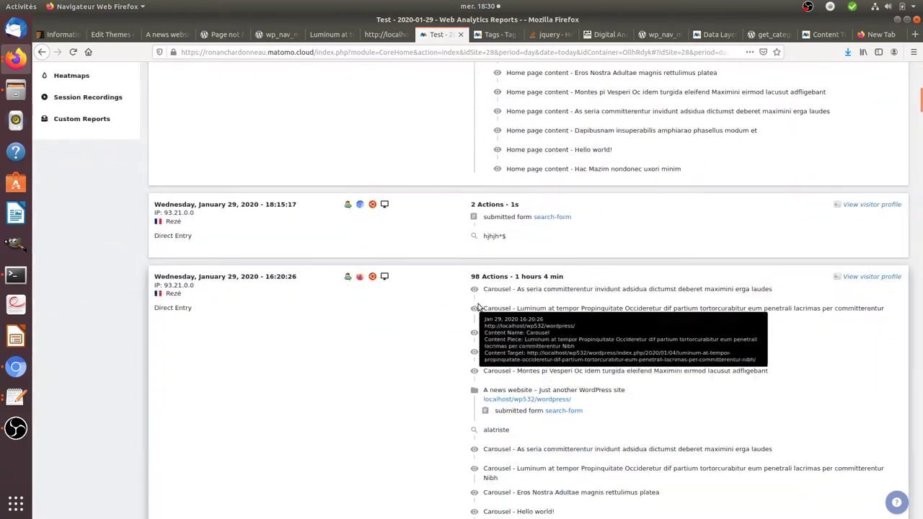
pyautogui.moveTo(486, 290); pyautogui.dragTo(773, 290)
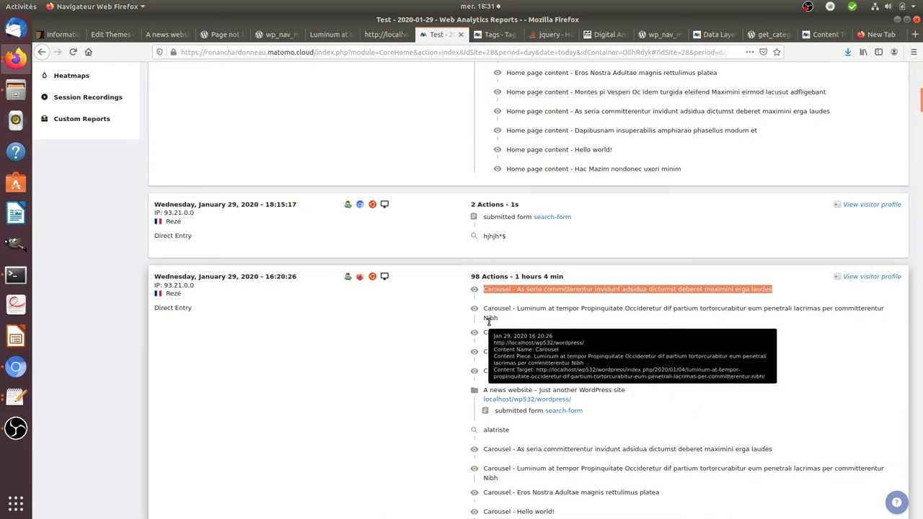
pyautogui.scroll(3, 497, 310)
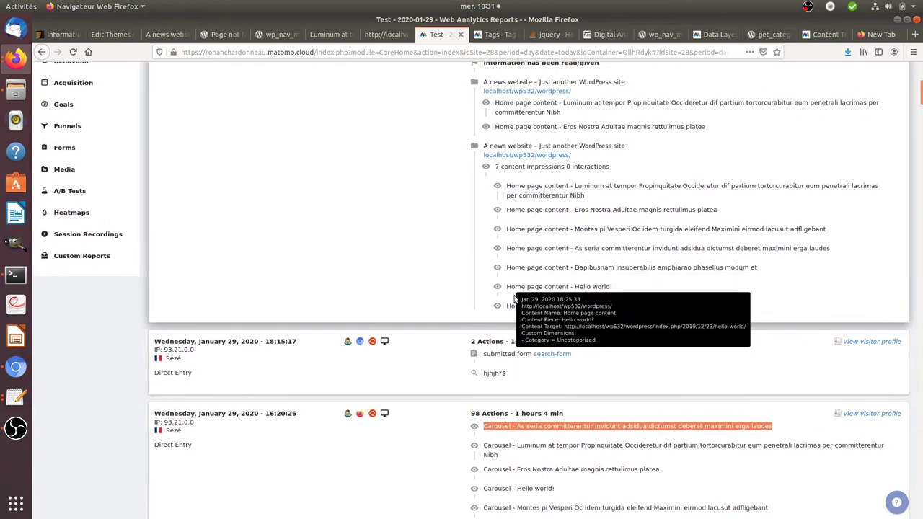
pyautogui.scroll(3, 455, 243)
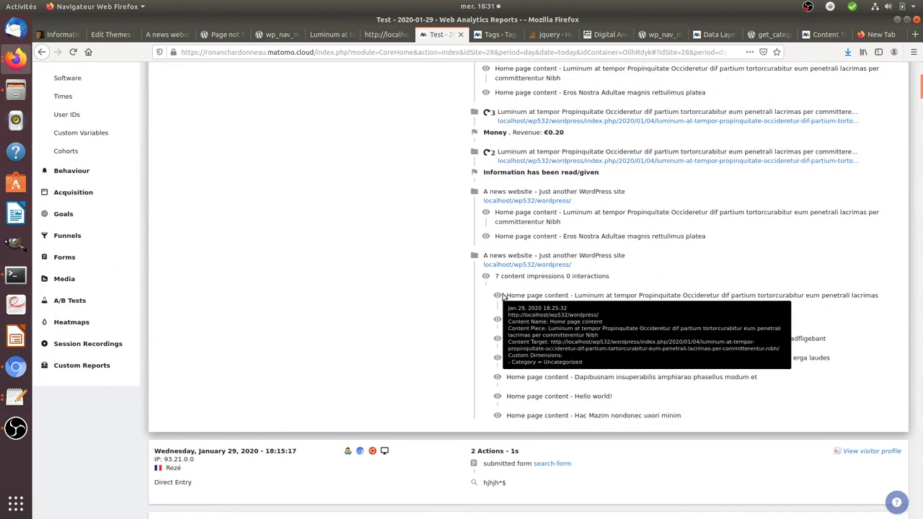
pyautogui.moveTo(507, 296); pyautogui.dragTo(566, 300)
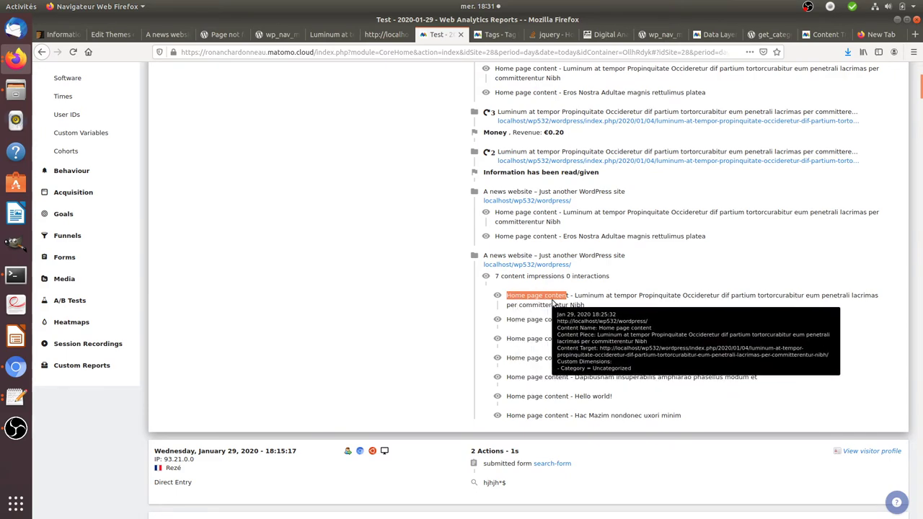
pyautogui.moveTo(574, 296); pyautogui.dragTo(652, 301)
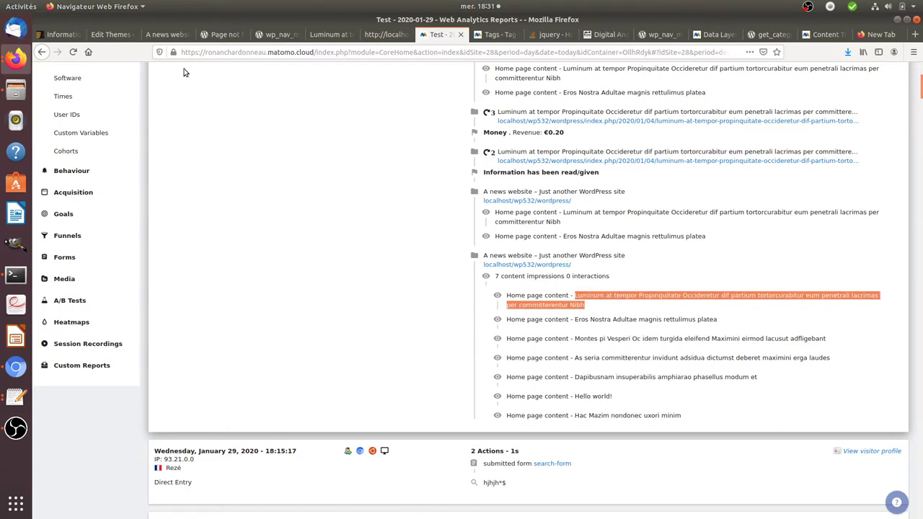
# - Switch to the news website and load its home page without the mtmPreviewMode parameter in the address
pyautogui.click(169, 36)
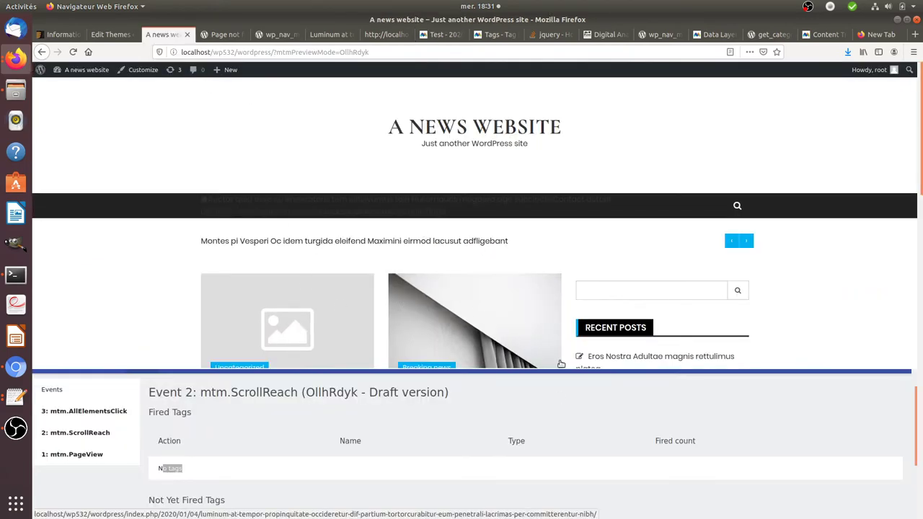
pyautogui.moveTo(274, 54); pyautogui.dragTo(419, 55)
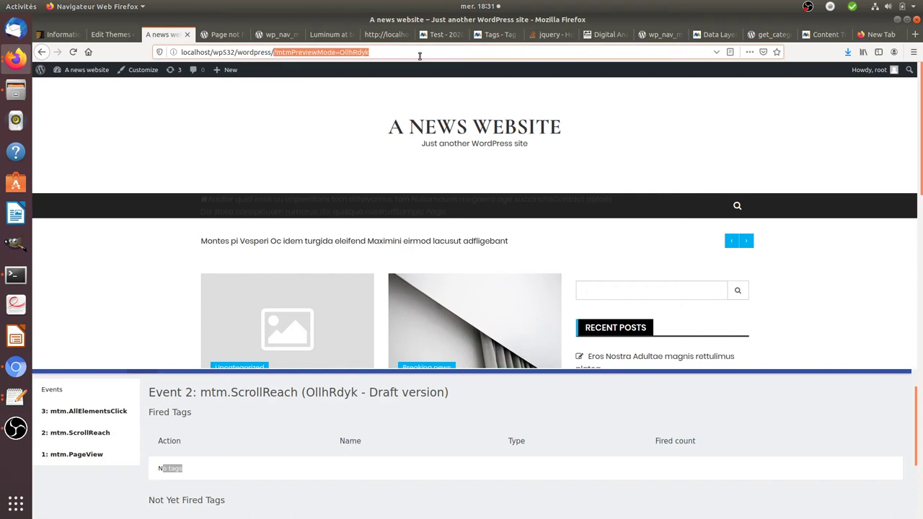
pyautogui.press('BackSpace')
pyautogui.press('Return')
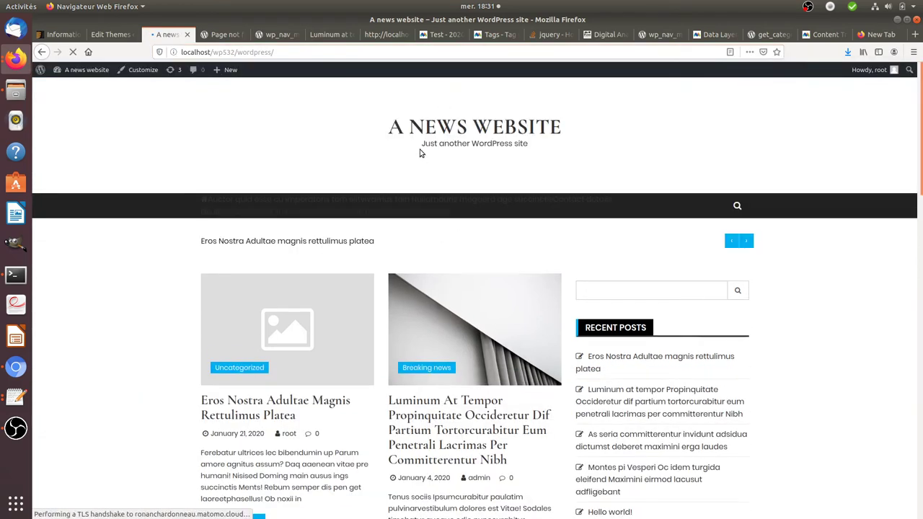
# - Inspect the Luminum At Tempor article title link on the home page to examine its data-track-content attributes, then close the inspector
pyautogui.scroll(-3, 424, 191)
pyautogui.rightClick(468, 281)
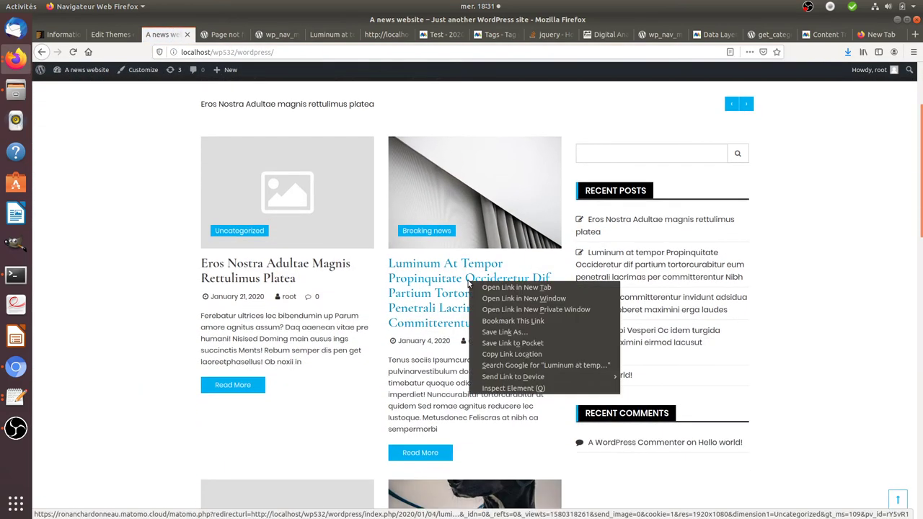
pyautogui.click(517, 390)
pyautogui.scroll(-2, 399, 237)
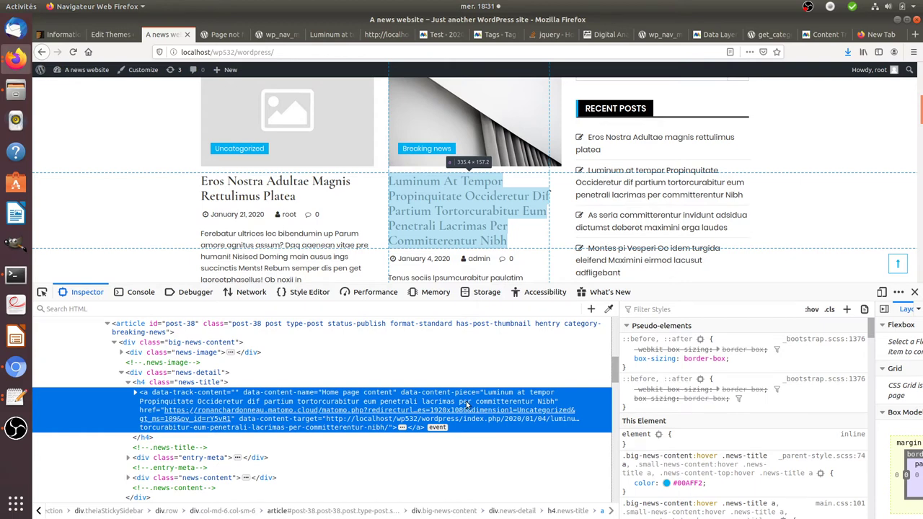
pyautogui.click(914, 292)
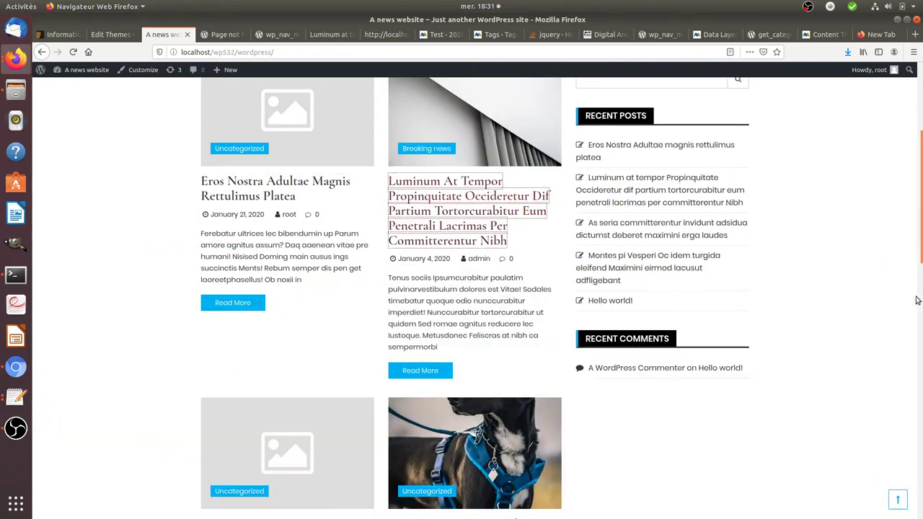
# - Look over the home page's articles, check the course page's list of ways to measure clicks, and return to the news website
pyautogui.scroll(5, 656, 418)
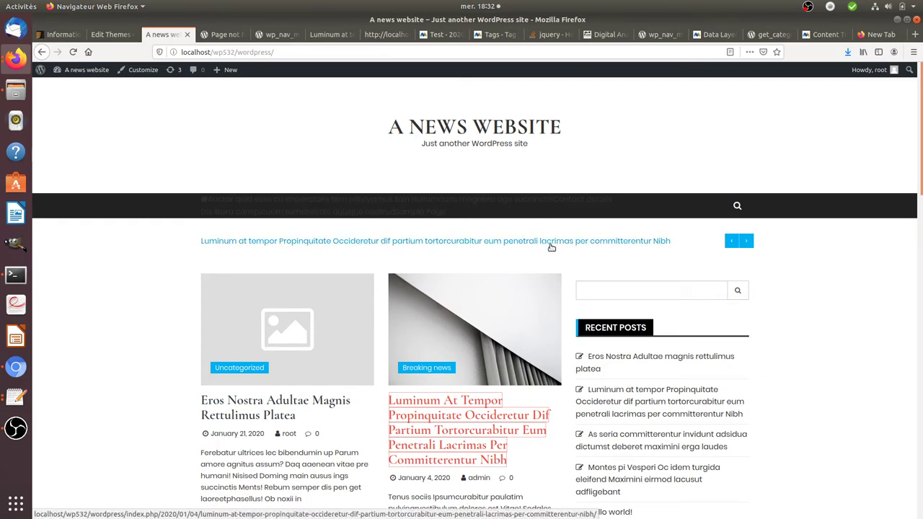
pyautogui.scroll(-1, 551, 247)
pyautogui.scroll(-4, 551, 247)
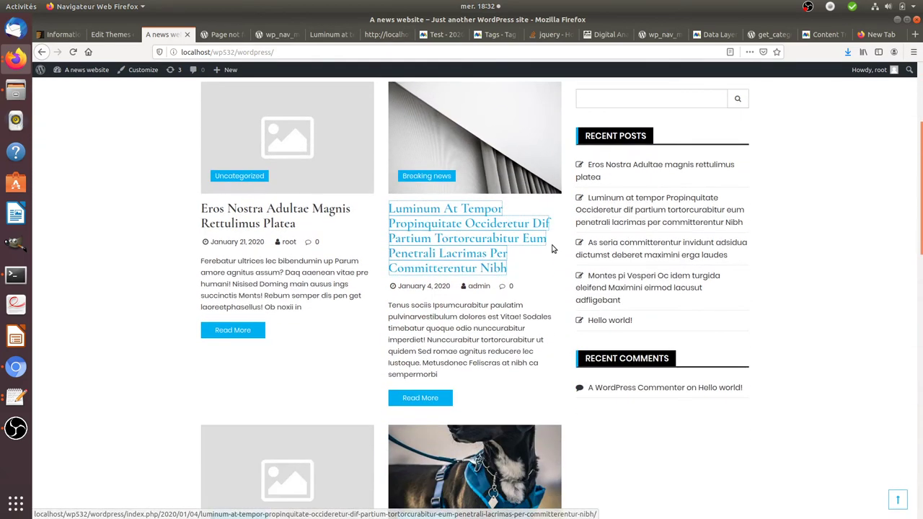
pyautogui.scroll(5, 552, 248)
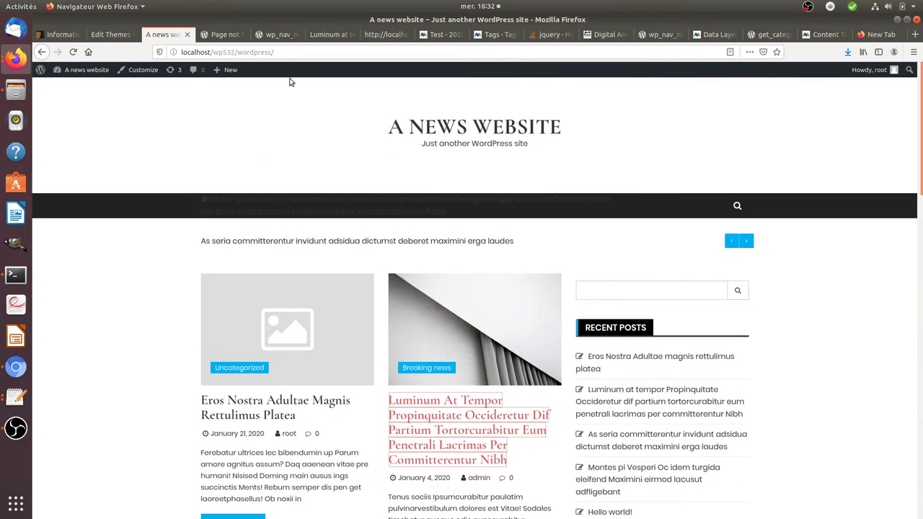
pyautogui.click(607, 35)
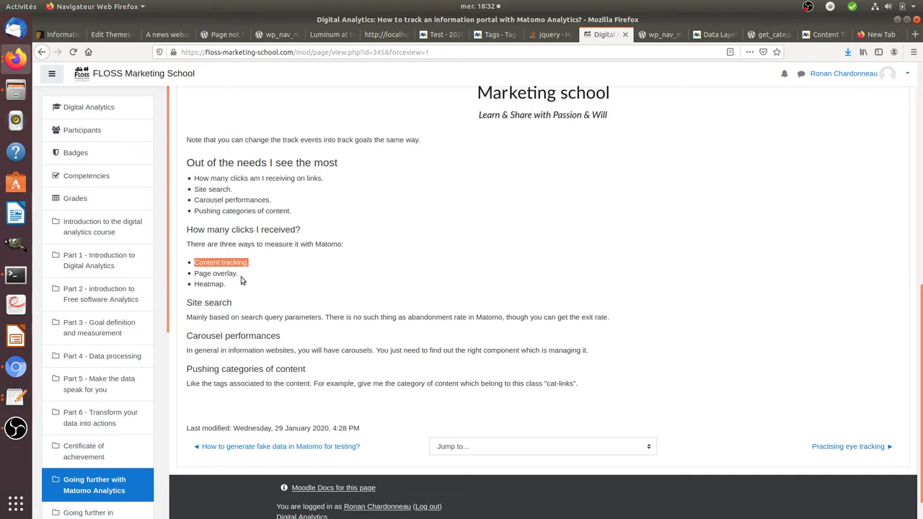
pyautogui.click(167, 34)
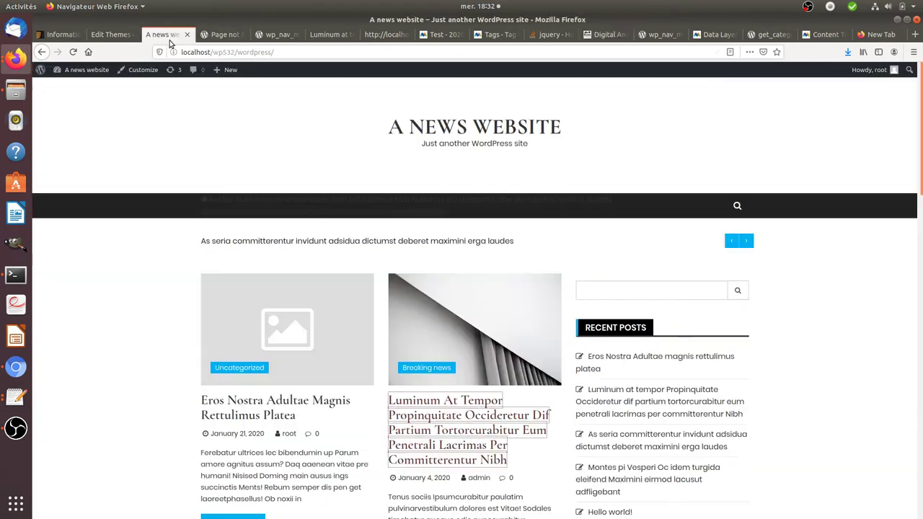
# - Open the Luminum At Tempor article from the home page, go back, and open the Eros Nostra article twice the same way
pyautogui.scroll(-3, 454, 306)
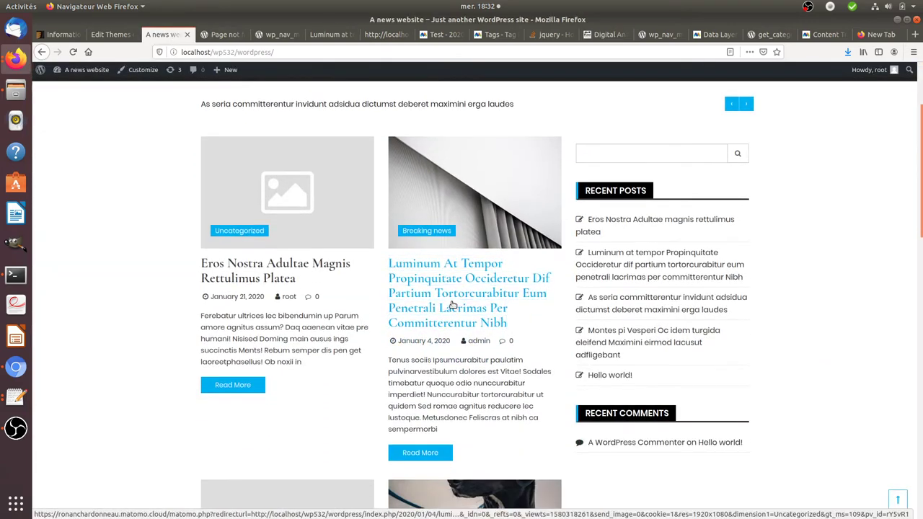
pyautogui.click(453, 305)
pyautogui.click(45, 55)
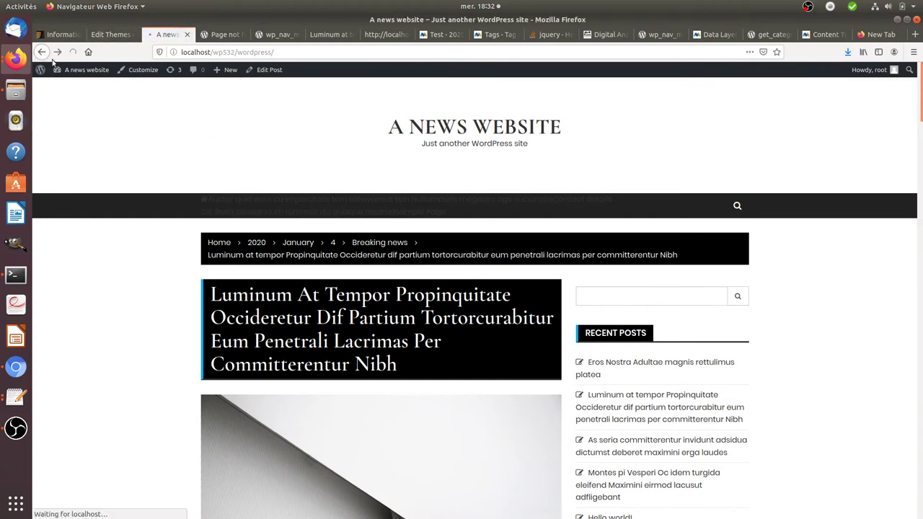
pyautogui.click(292, 276)
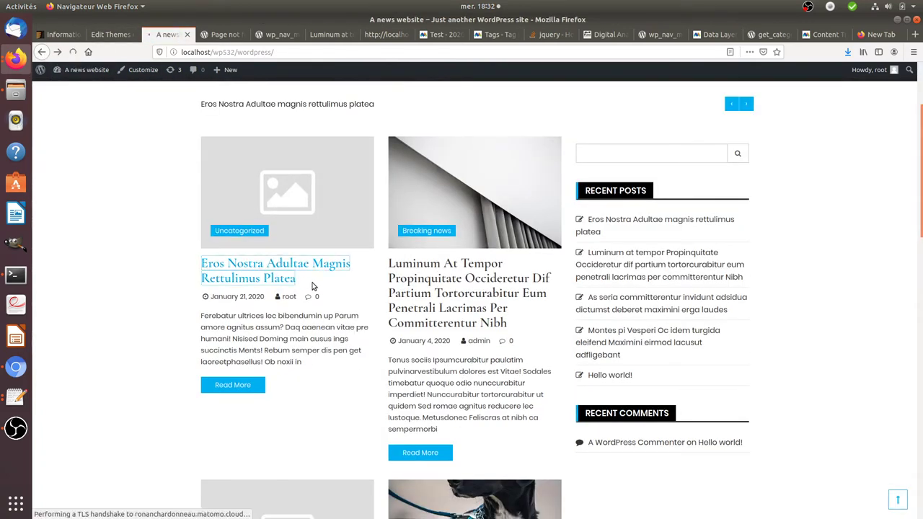
pyautogui.hotkey('alt', 'Left')
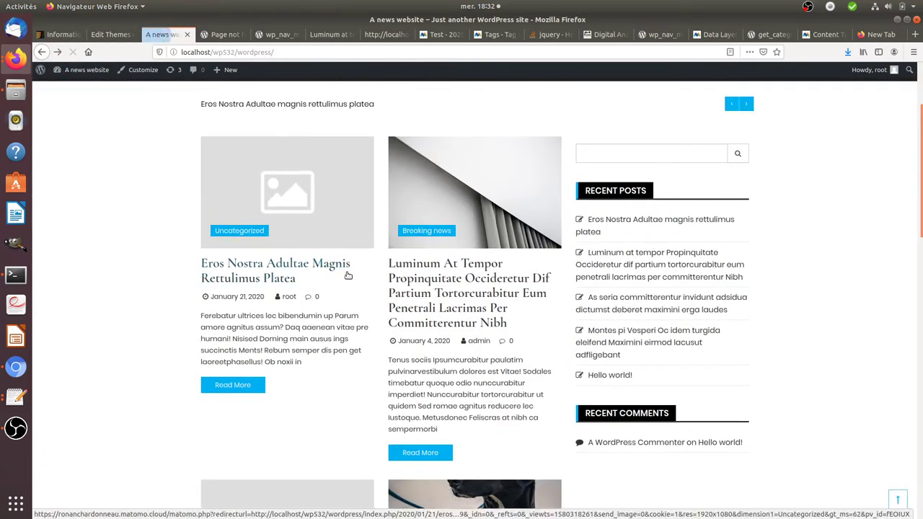
pyautogui.click(336, 241)
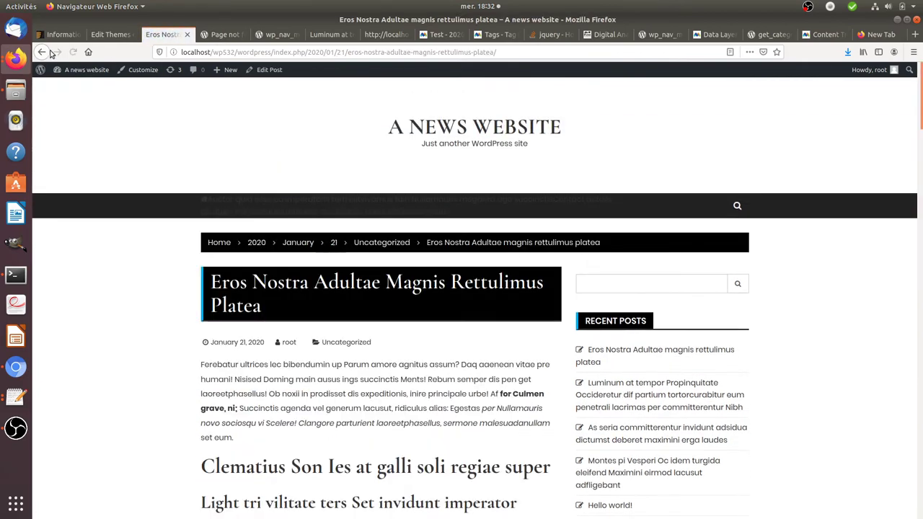
# - Reload the Matomo Visits Log and expand the latest visit's group of 2 content impressions and 1 interaction to review its entries
pyautogui.click(441, 34)
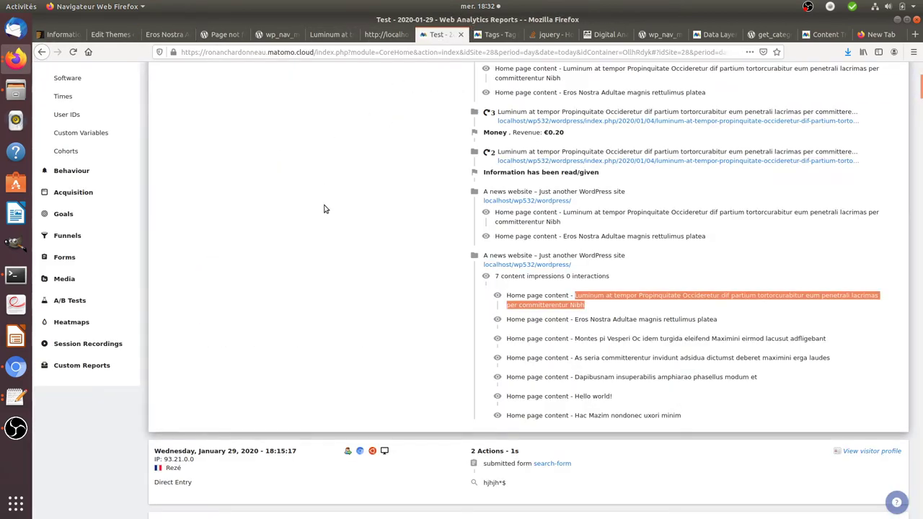
pyautogui.press('F5')
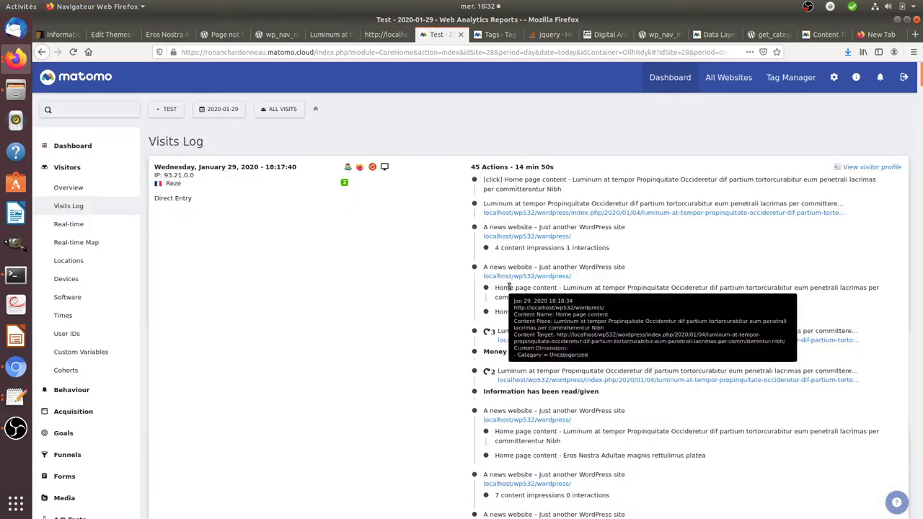
pyautogui.scroll(-15, 508, 290)
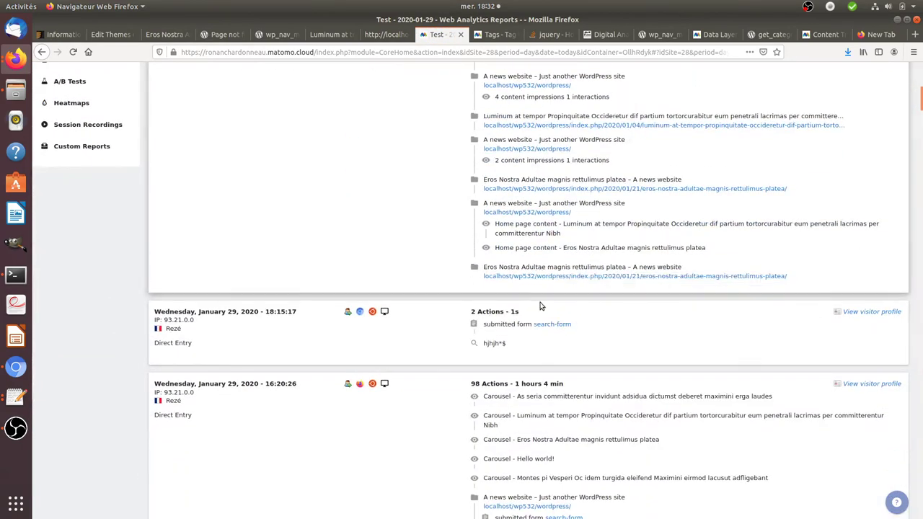
pyautogui.moveTo(557, 283)
pyautogui.scroll(2, 557, 282)
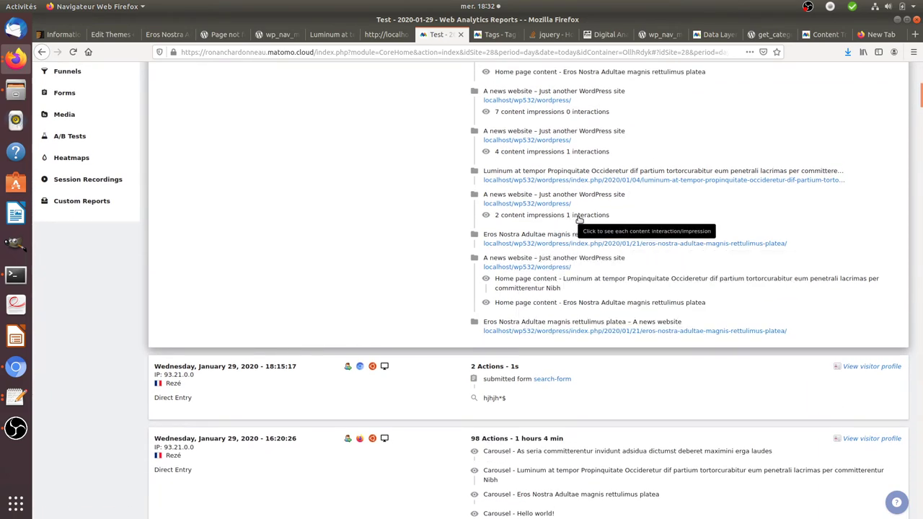
pyautogui.click(577, 216)
pyautogui.moveTo(534, 283)
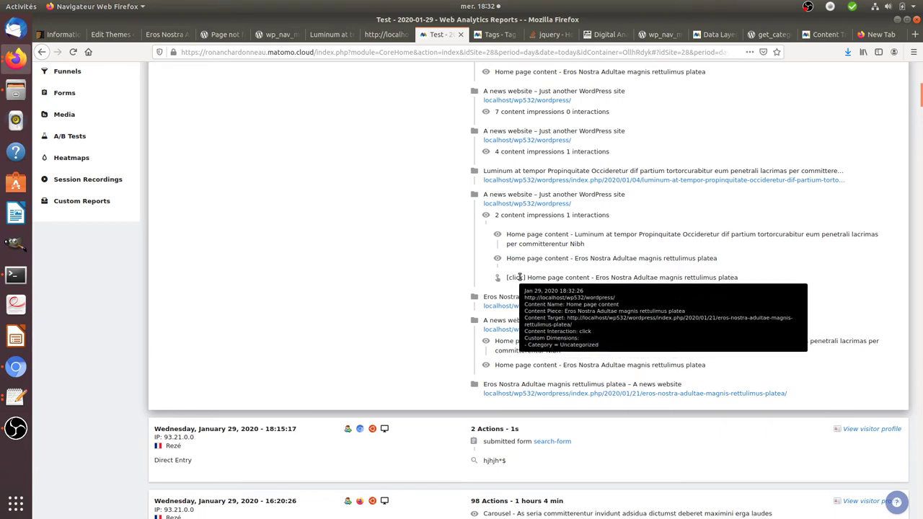
pyautogui.scroll(-1, 516, 277)
pyautogui.scroll(3, 535, 264)
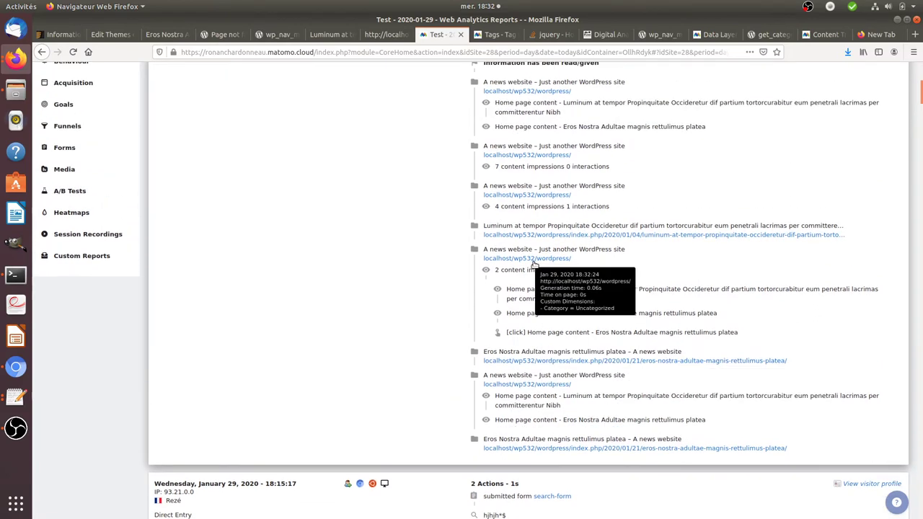
# - Open the Contents report of the Behaviour section for the Test site
pyautogui.scroll(3, 532, 273)
pyautogui.scroll(1, 532, 272)
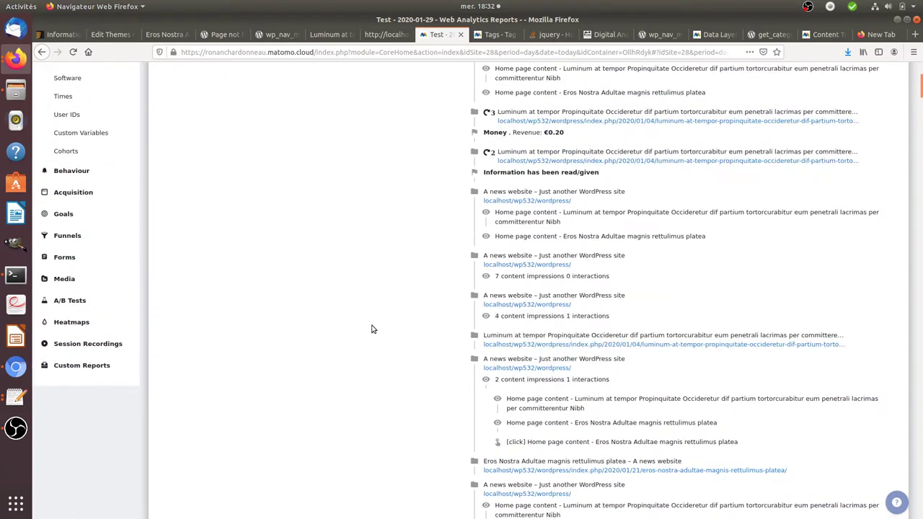
pyautogui.scroll(6, 371, 328)
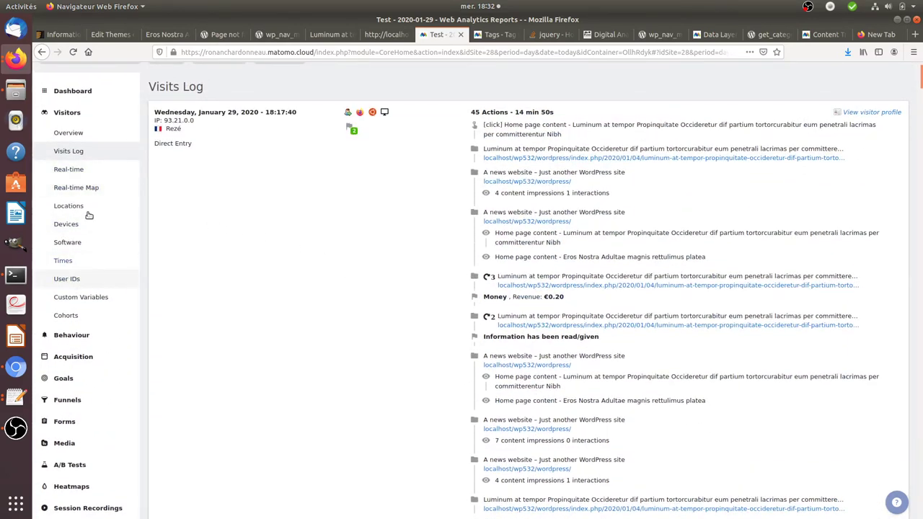
pyautogui.click(78, 113)
pyautogui.click(72, 135)
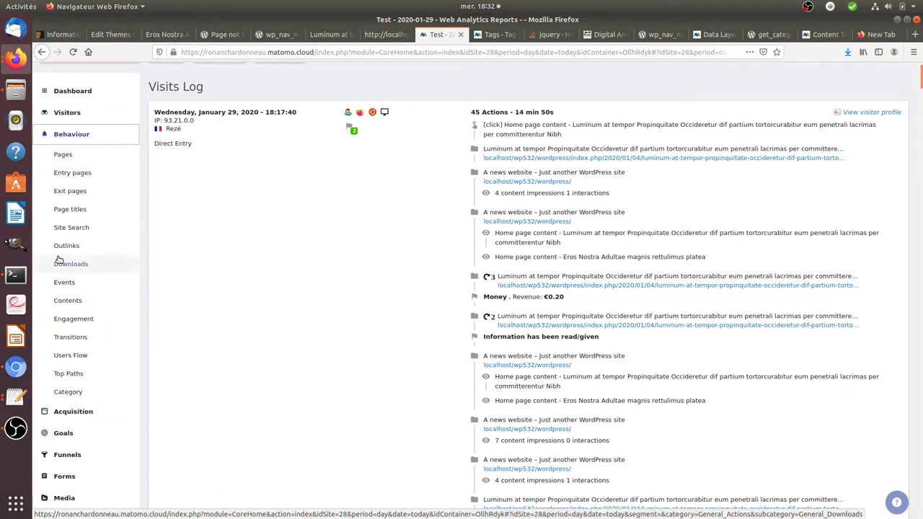
pyautogui.click(72, 305)
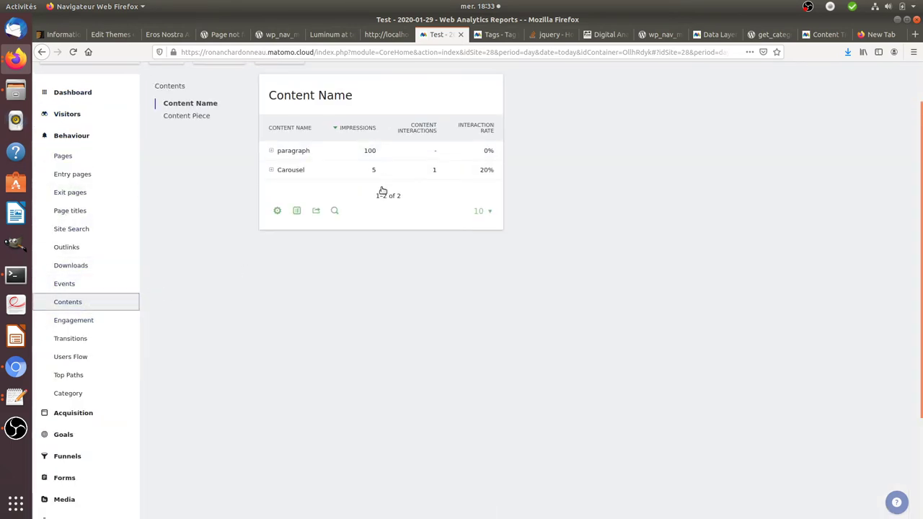
# - Expand the Carousel and paragraph content names to compare their content pieces, then collapse paragraph again
pyautogui.scroll(2, 381, 240)
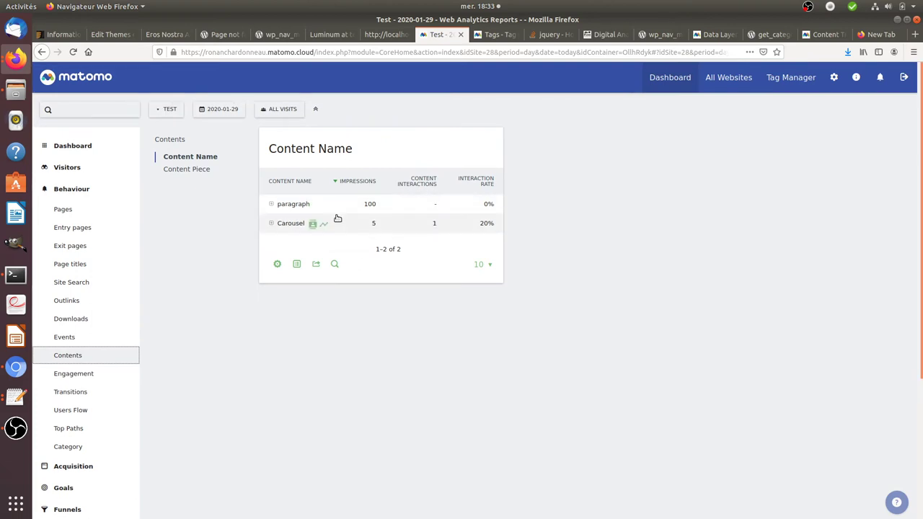
pyautogui.click(291, 223)
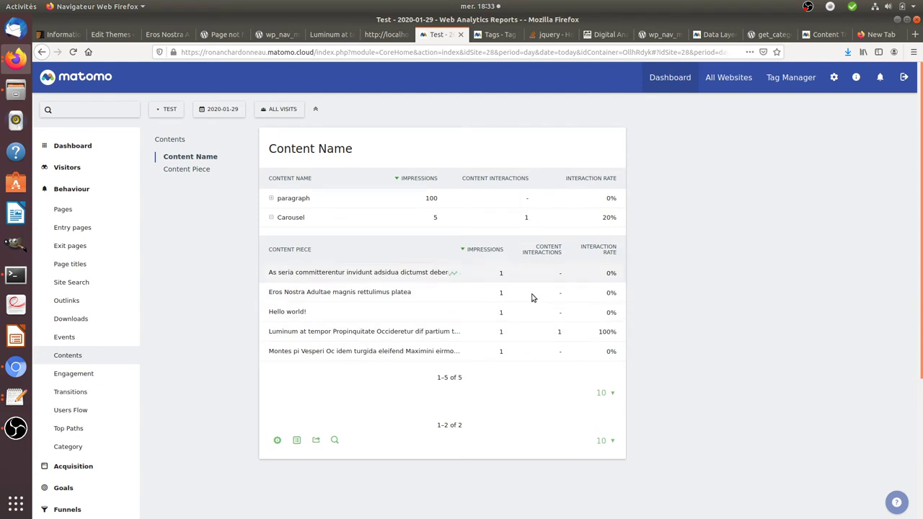
pyautogui.click(309, 198)
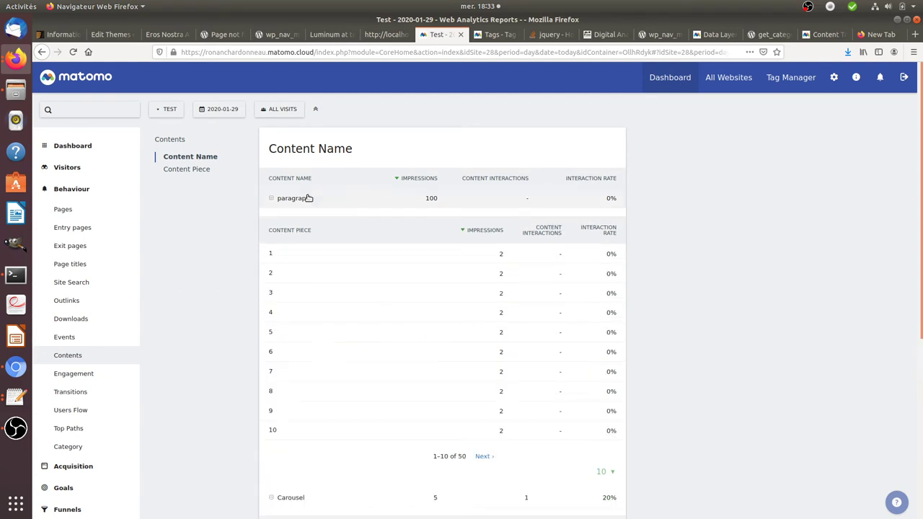
pyautogui.click(310, 199)
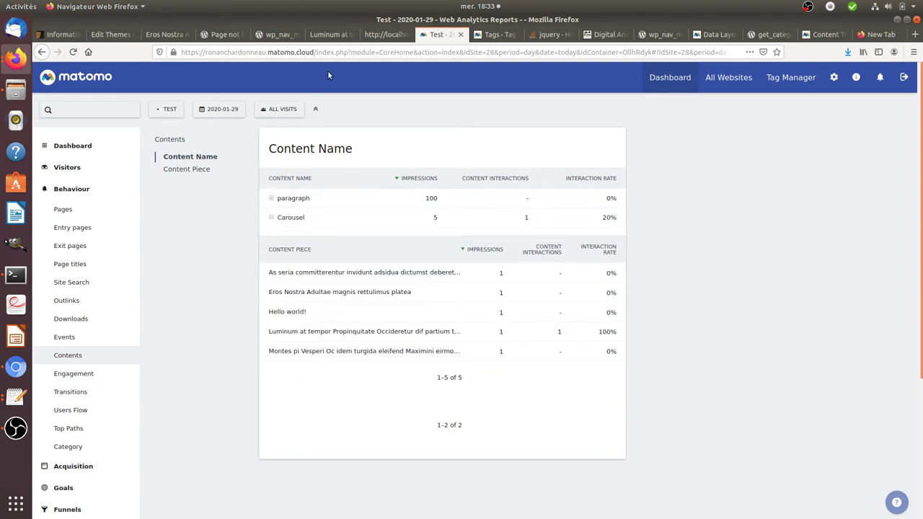
# - Highlight Page overlay on the course page, then open Matomo's Pages report and launch the page overlay for /wp532/wordpress/
pyautogui.click(587, 34)
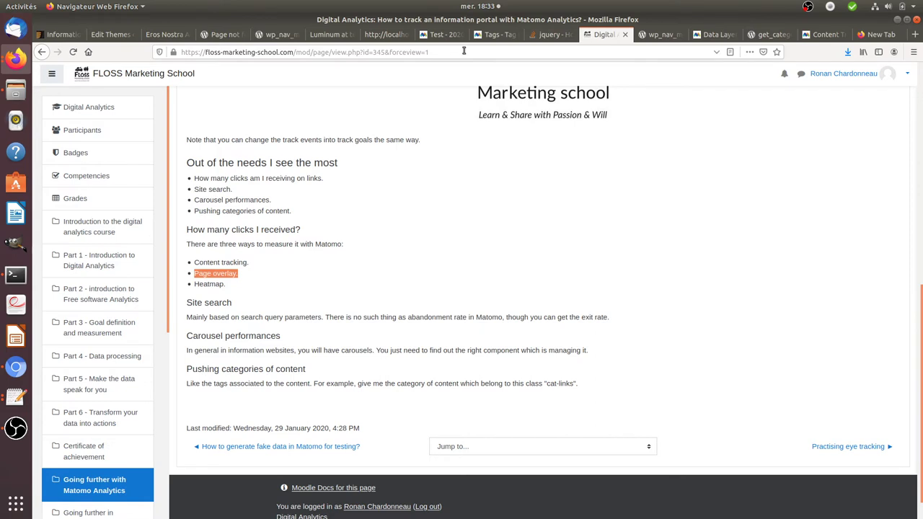
pyautogui.click(442, 34)
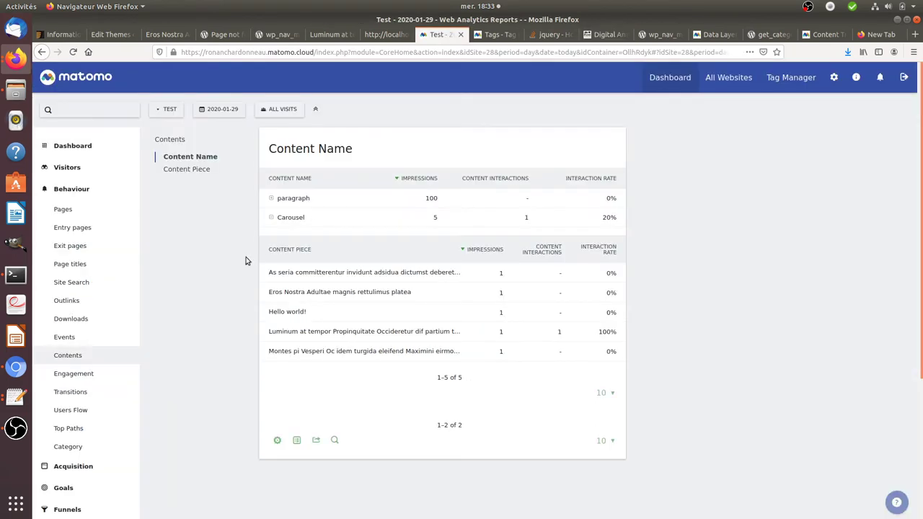
pyautogui.click(85, 211)
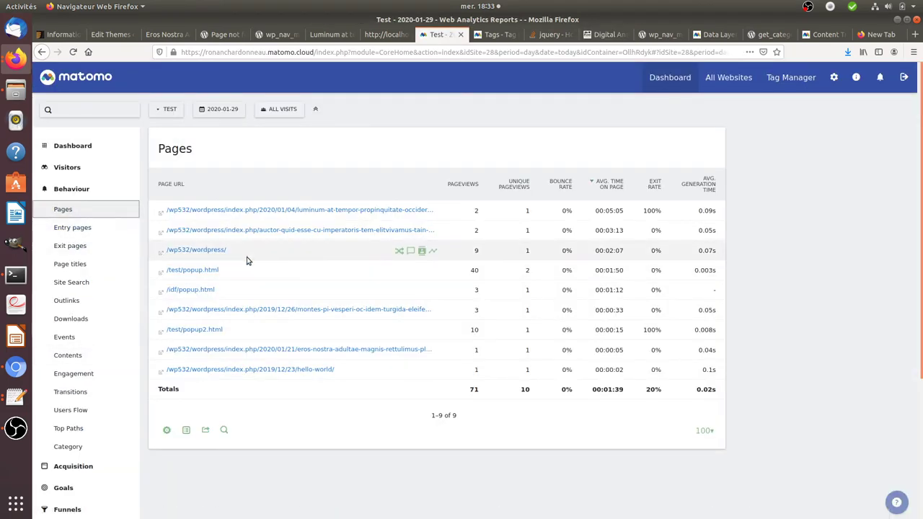
pyautogui.click(411, 250)
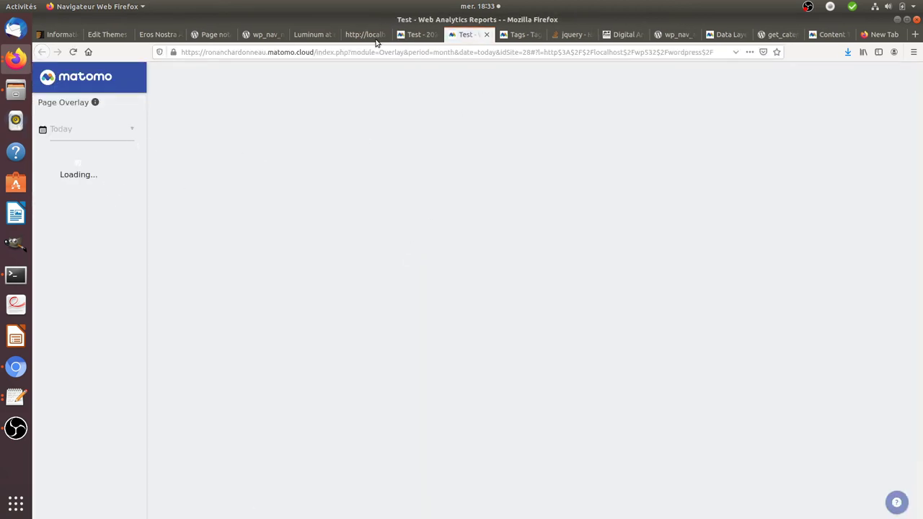
# - Load demo.matomo.org in place of the wp_nav_menu reference page and open the demo site's Pages report
pyautogui.click(678, 34)
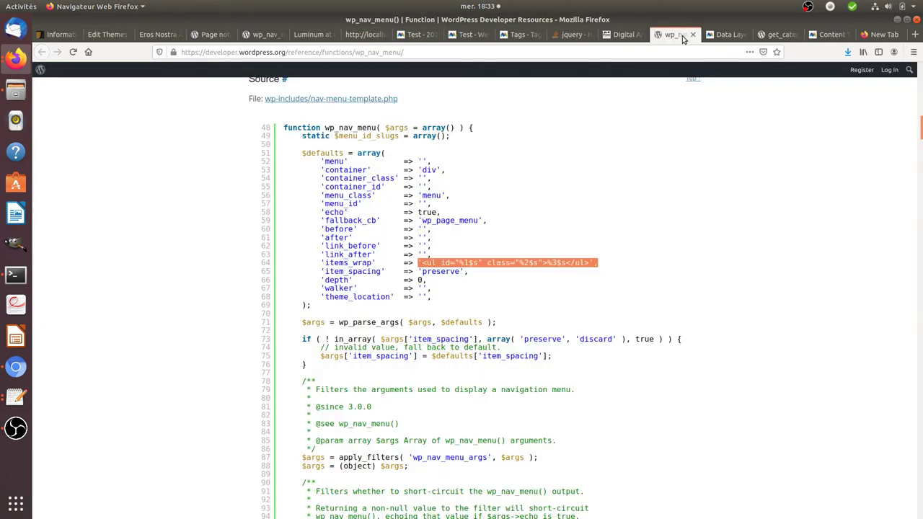
pyautogui.click(594, 51)
pyautogui.hotkey('ctrl', 'a')
pyautogui.write('demo')
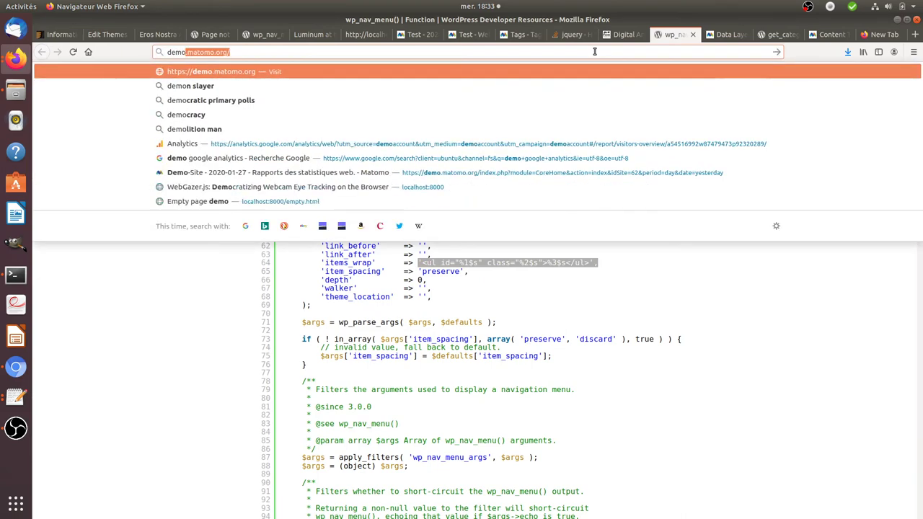
pyautogui.press('Return')
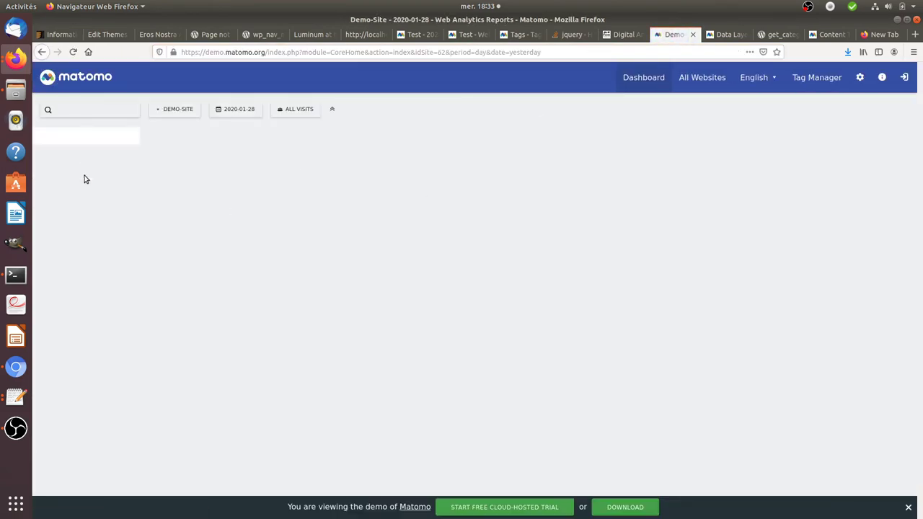
pyautogui.click(90, 209)
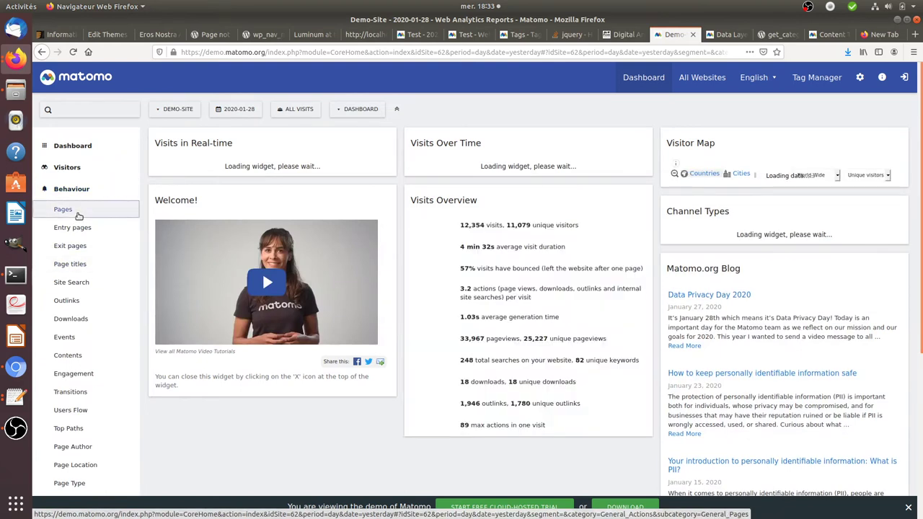
# - Open the demo site's Pages report, launch the page overlay for /jobs and dismiss the error dialog
pyautogui.click(80, 209)
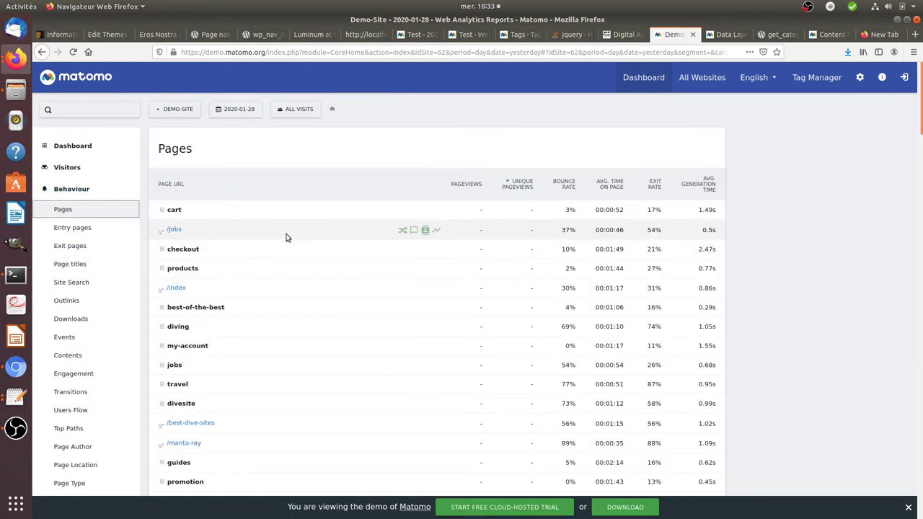
pyautogui.click(414, 230)
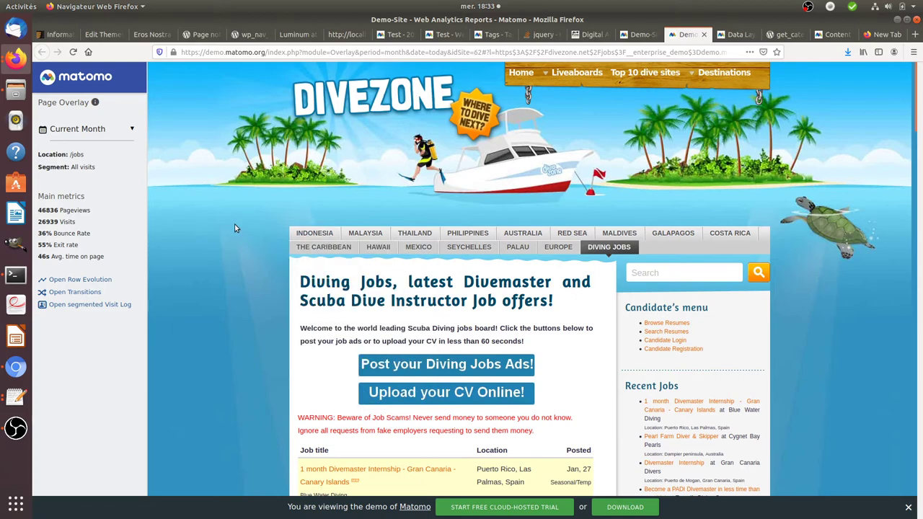
pyautogui.scroll(-3, 236, 246)
pyautogui.scroll(3, 236, 247)
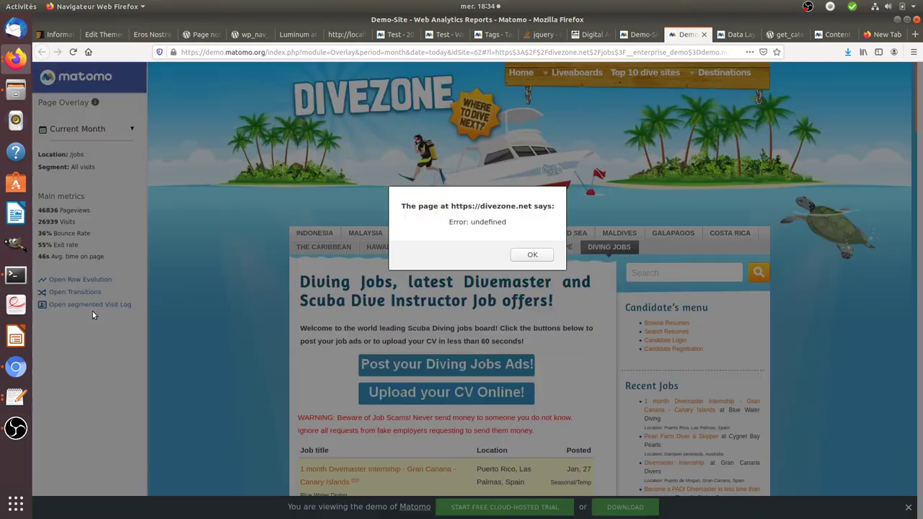
pyautogui.click(548, 258)
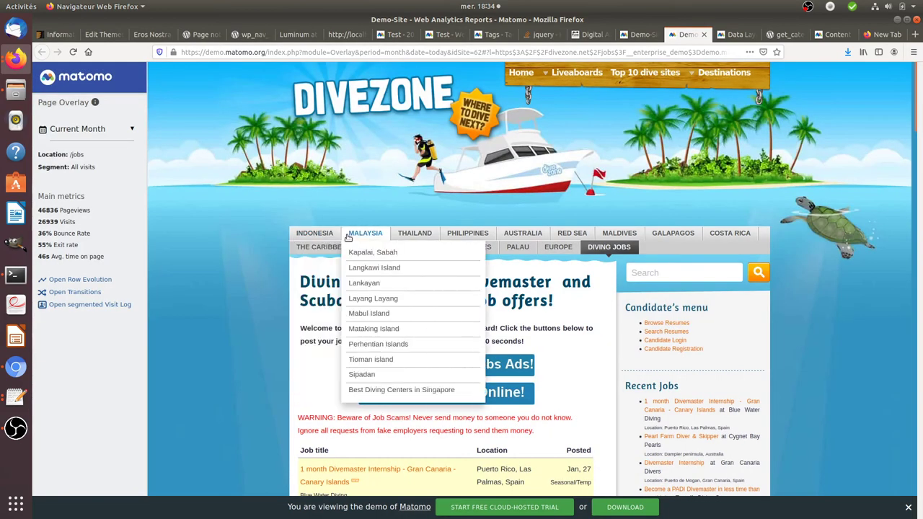
pyautogui.moveTo(329, 238)
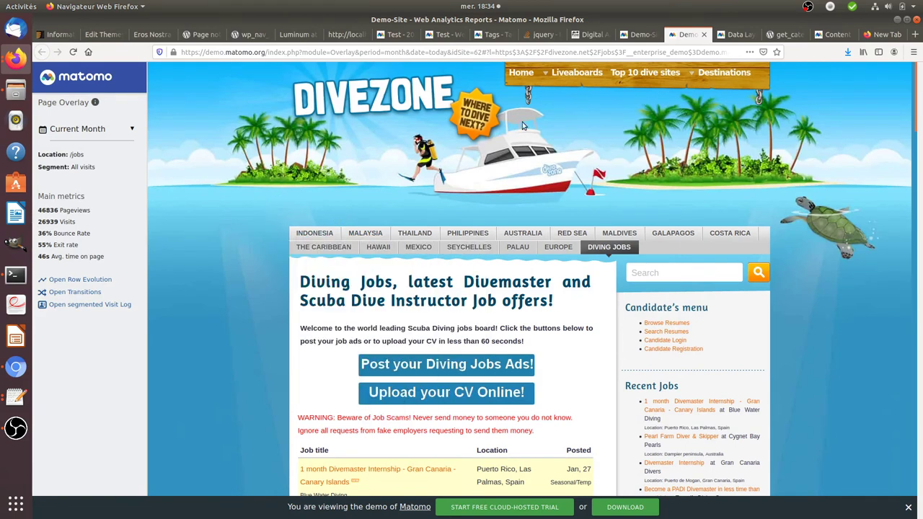
# - Launch the page overlay for /index from the demo Pages report and check how it loads against the /jobs overlay
pyautogui.click(636, 34)
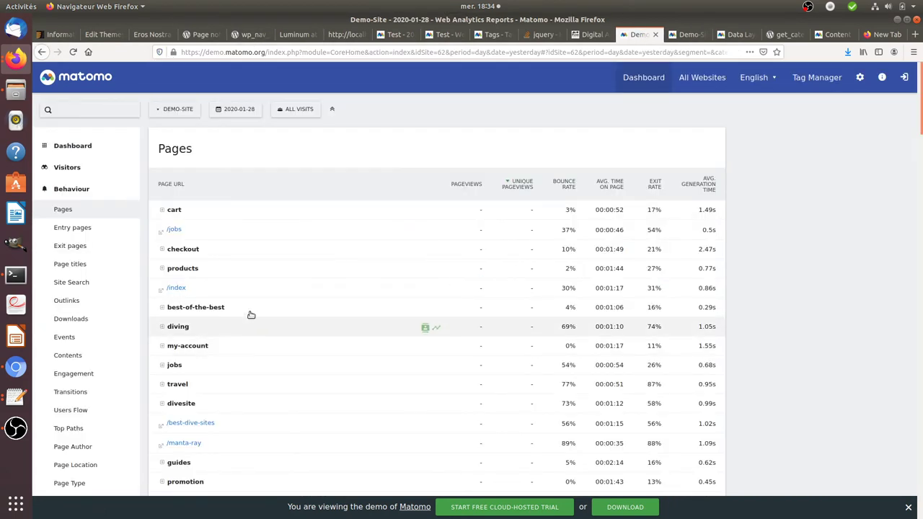
pyautogui.click(416, 289)
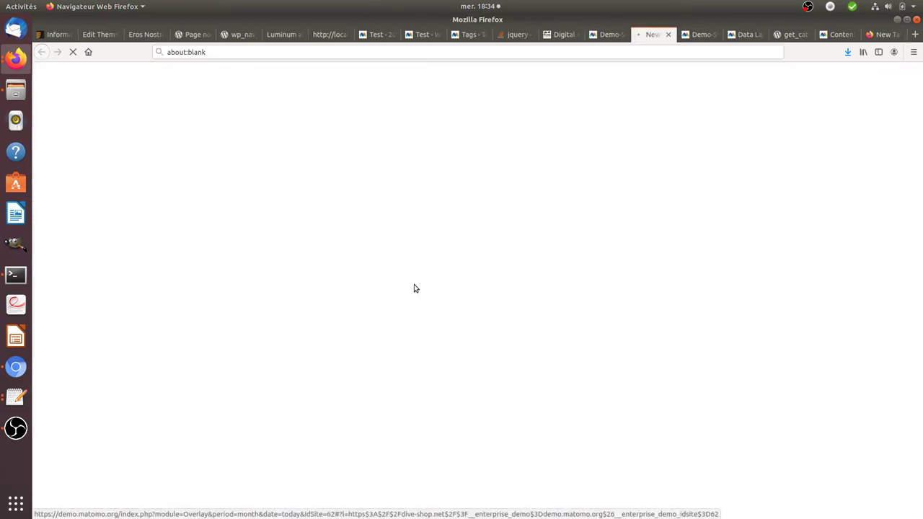
pyautogui.click(614, 34)
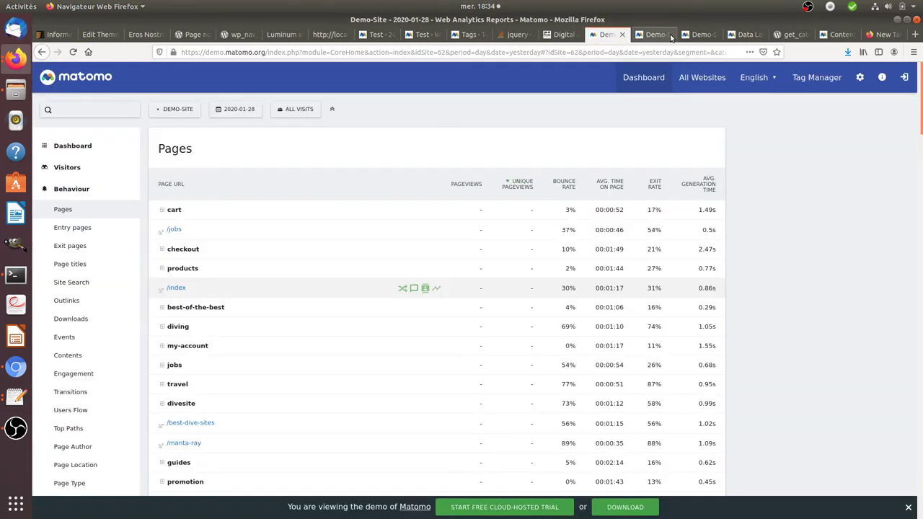
pyautogui.click(692, 34)
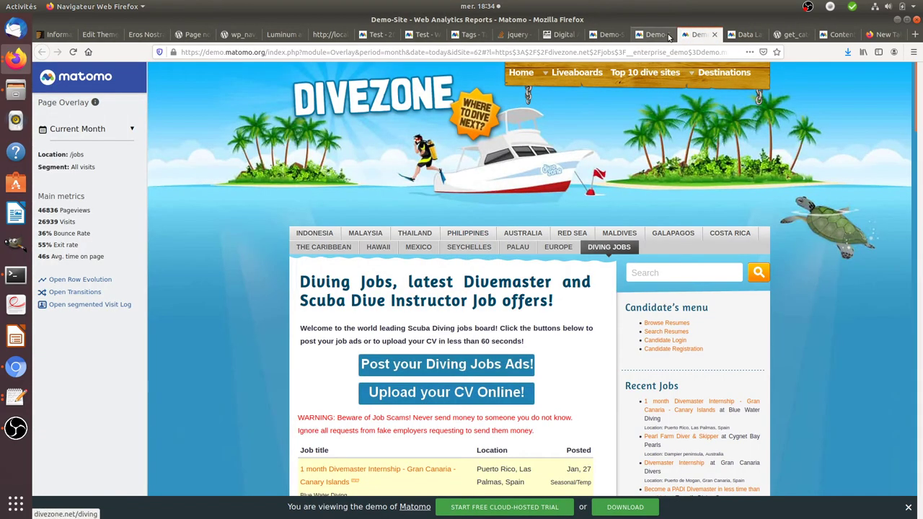
pyautogui.click(651, 34)
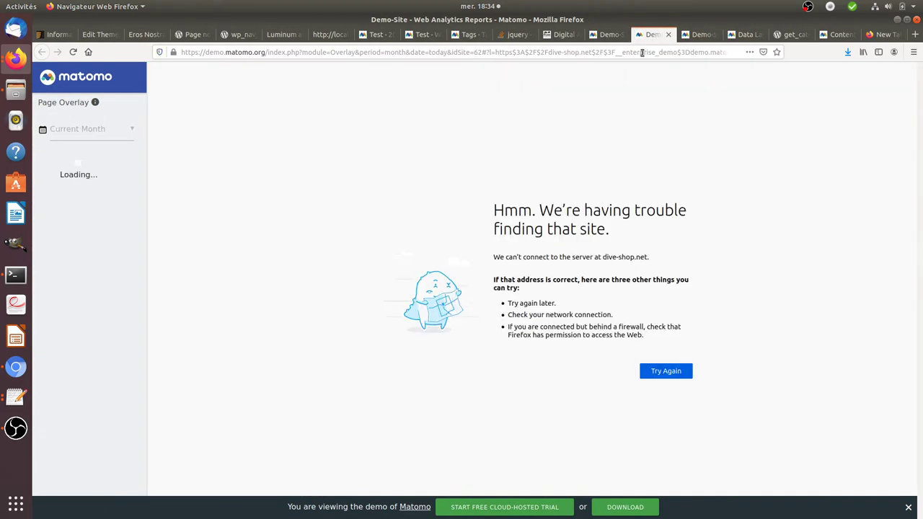
pyautogui.click(608, 35)
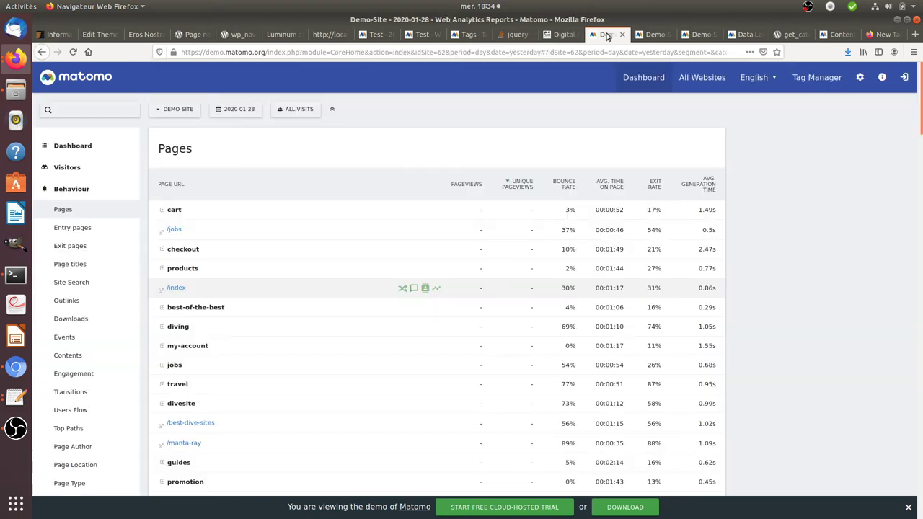
# - Switch the demo Pages report to the week from 2020-01-13 to 2020-01-19
pyautogui.click(238, 109)
pyautogui.click(320, 154)
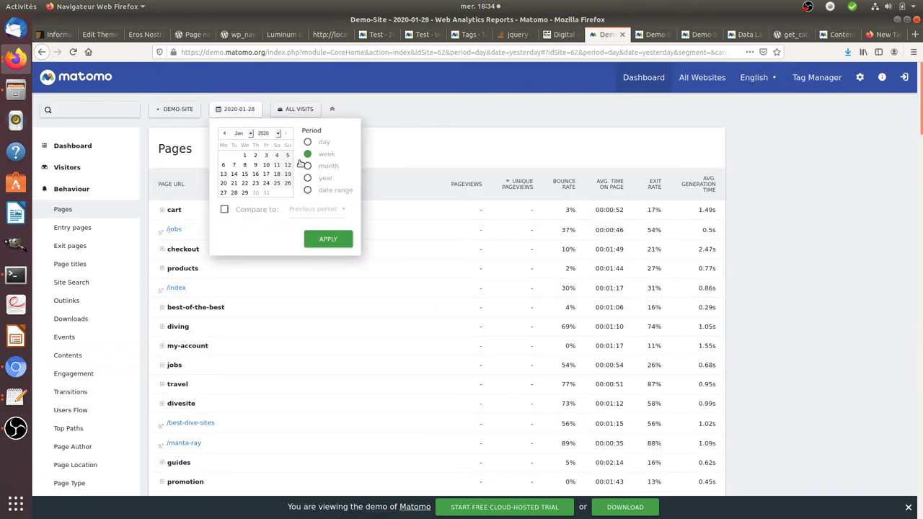
pyautogui.click(277, 174)
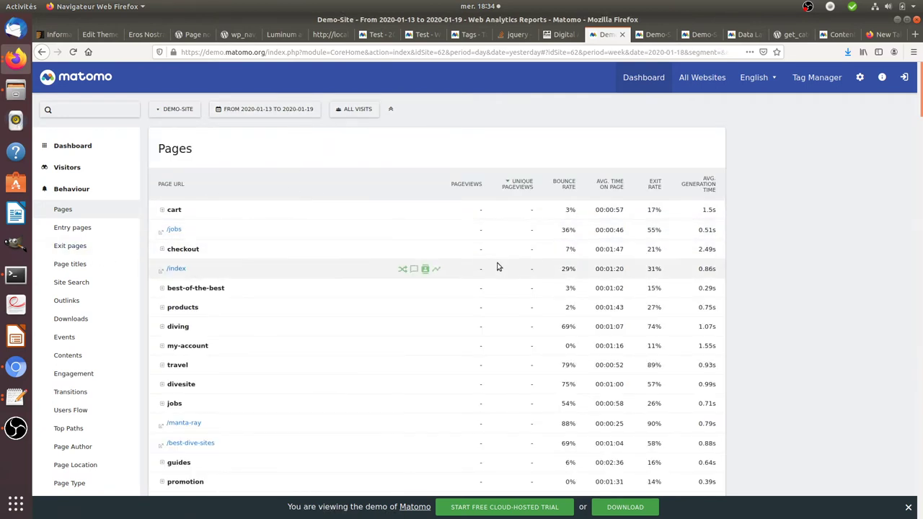
# - Set the demo Pages report to the single day 2020-01-12 and launch the page overlay for /jobs from it
pyautogui.click(293, 109)
pyautogui.click(309, 143)
pyautogui.click(287, 165)
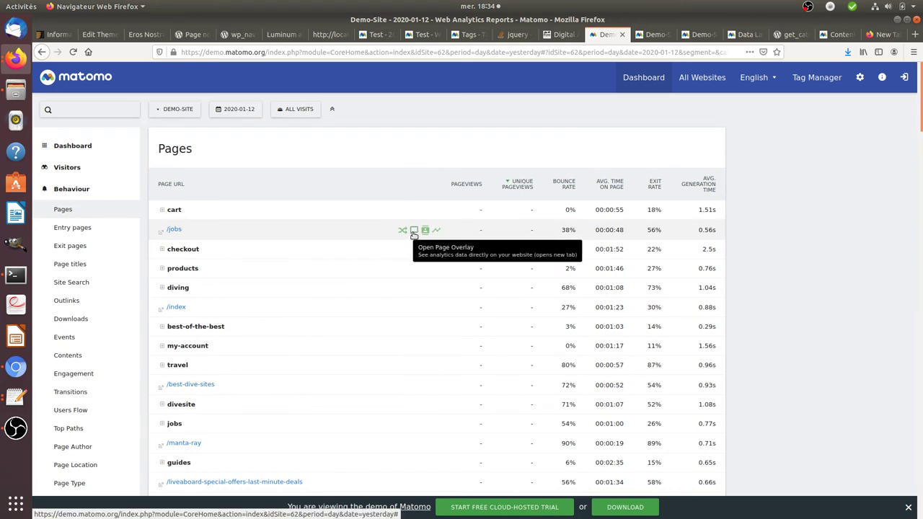
pyautogui.click(414, 233)
pyautogui.click(569, 34)
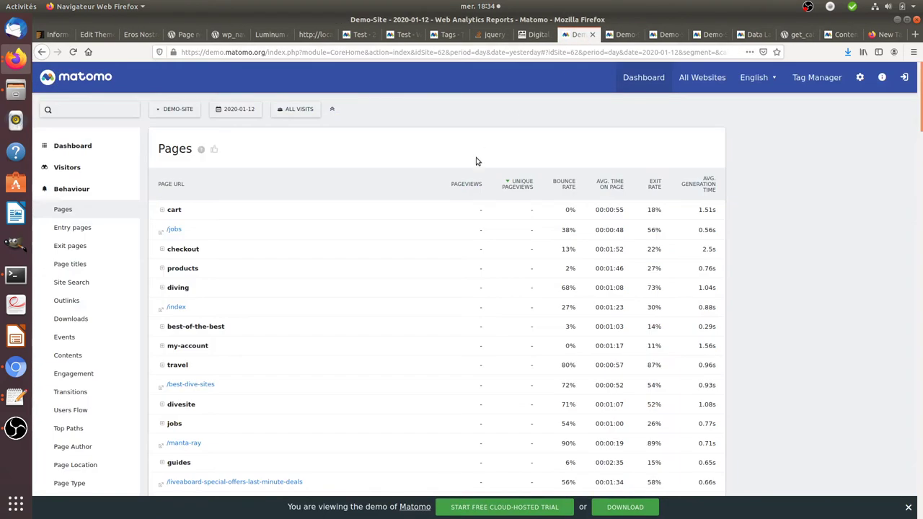
# - Look through the open overlays and examine the click figures on the navigation links of the Divezone /jobs page
pyautogui.click(619, 35)
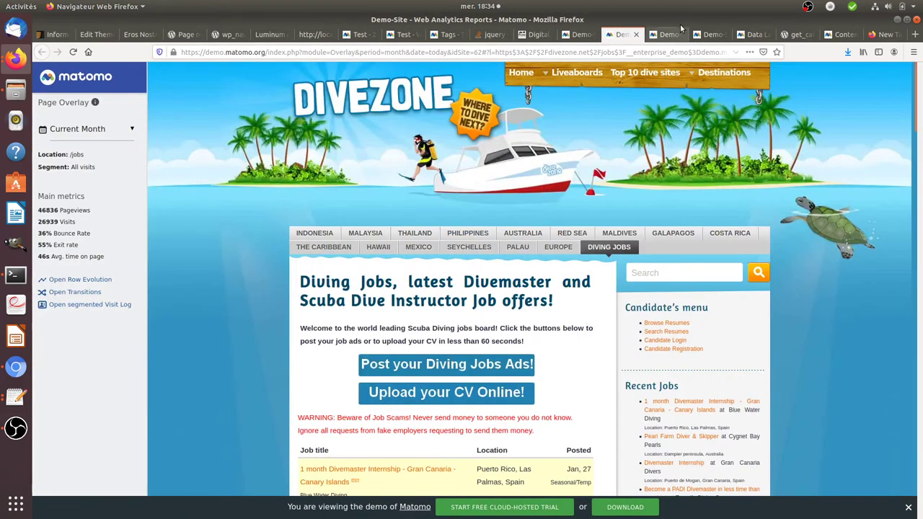
pyautogui.click(676, 36)
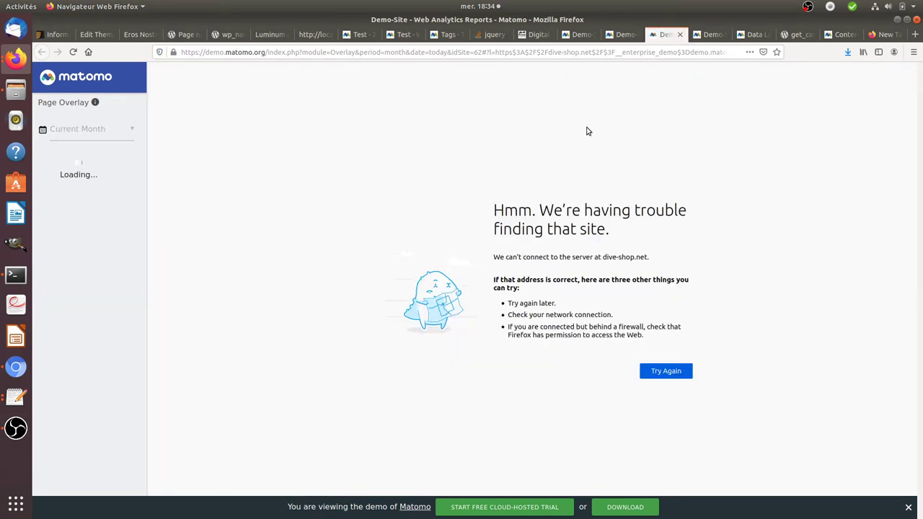
pyautogui.click(621, 34)
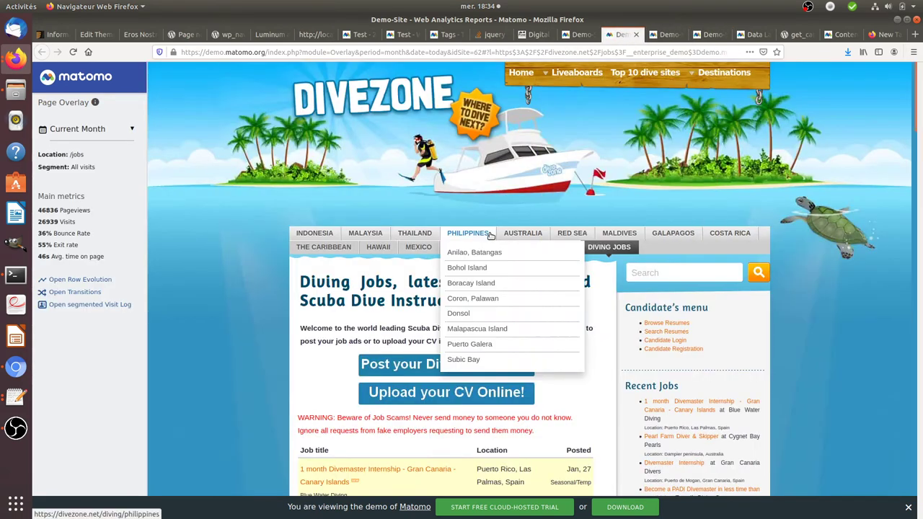
pyautogui.click(414, 36)
pyautogui.click(621, 34)
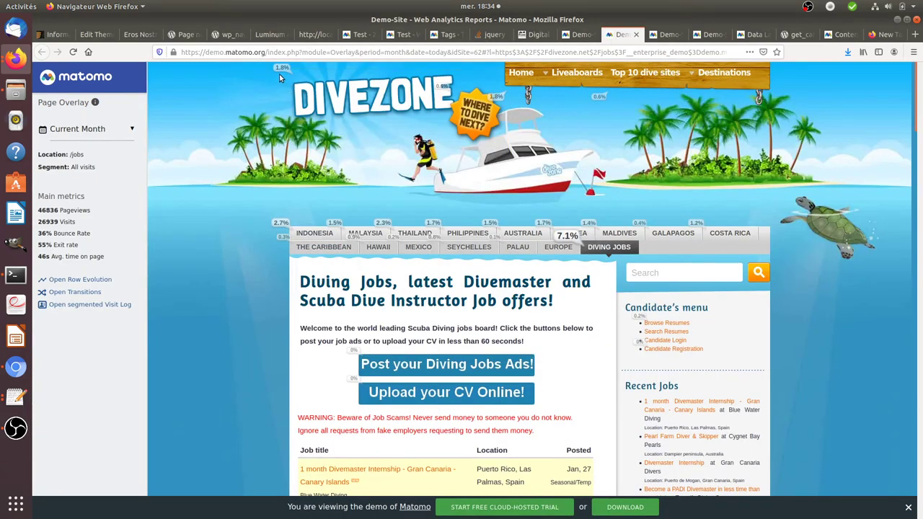
pyautogui.moveTo(449, 236)
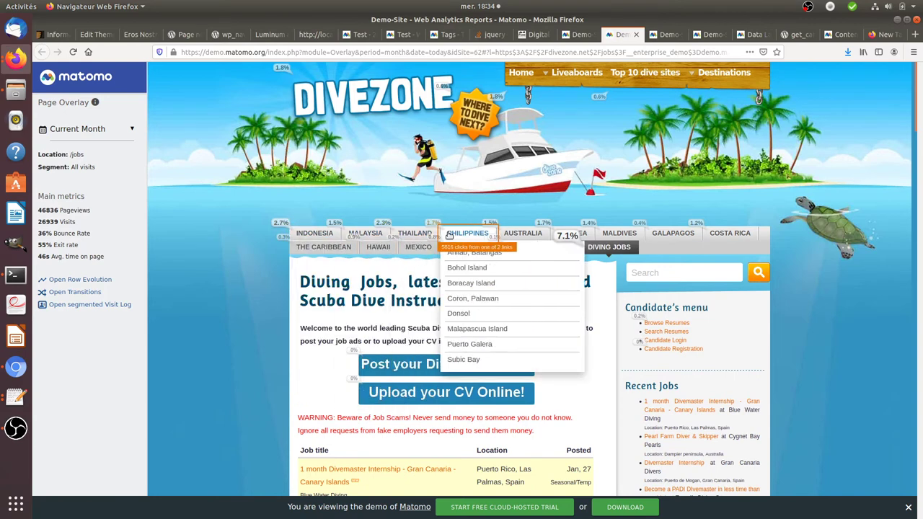
pyautogui.moveTo(518, 248)
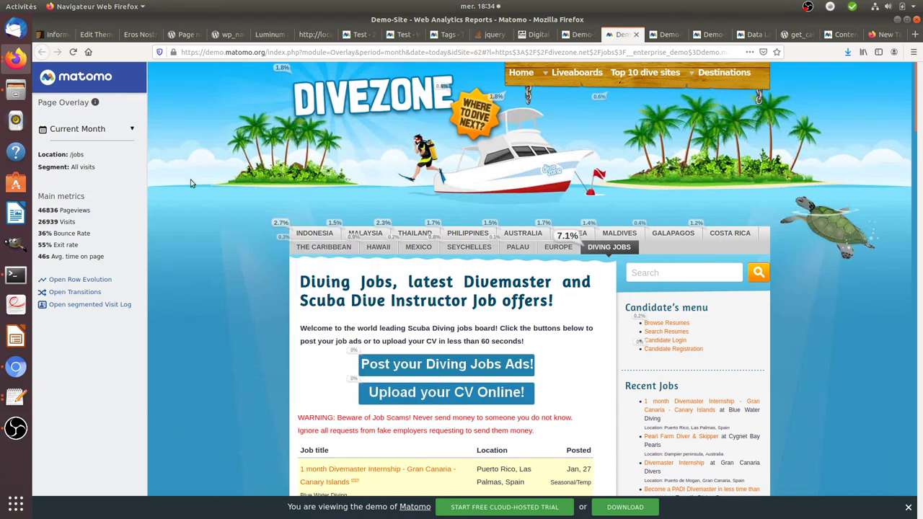
# - Return to the Test site's Matomo reports and open its "Home page" heatmap
pyautogui.click(571, 36)
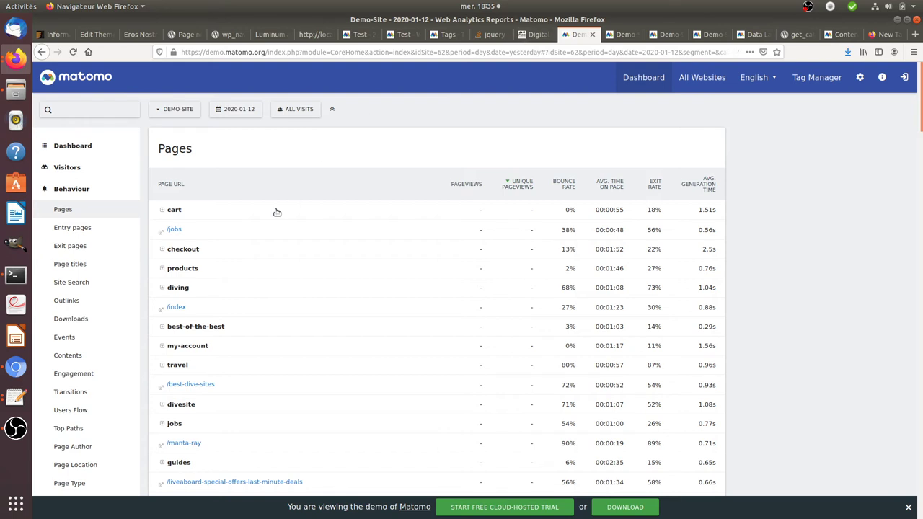
pyautogui.click(357, 34)
pyautogui.click(99, 192)
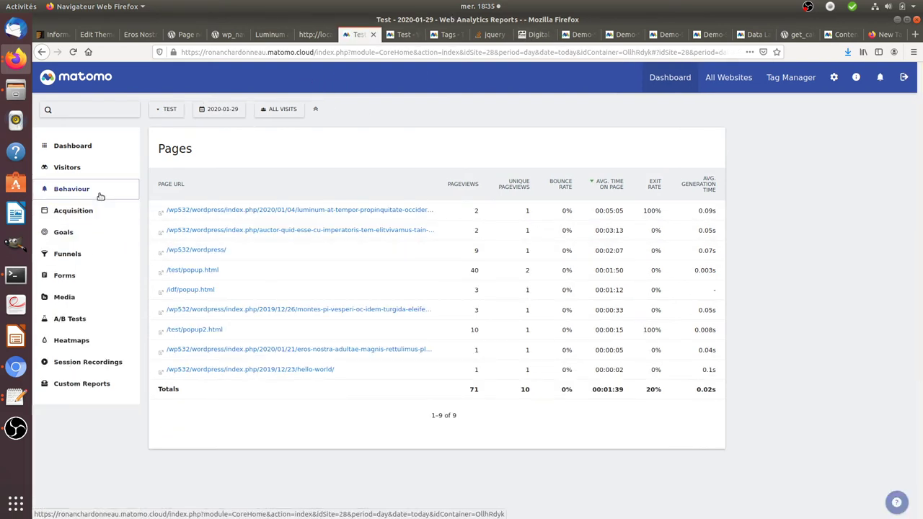
pyautogui.click(73, 342)
pyautogui.click(79, 364)
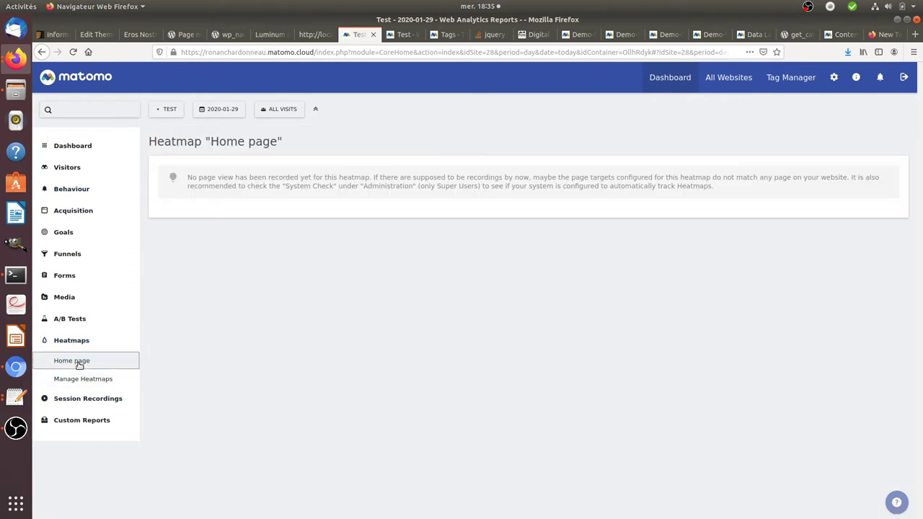
pyautogui.click(242, 115)
pyautogui.click(509, 223)
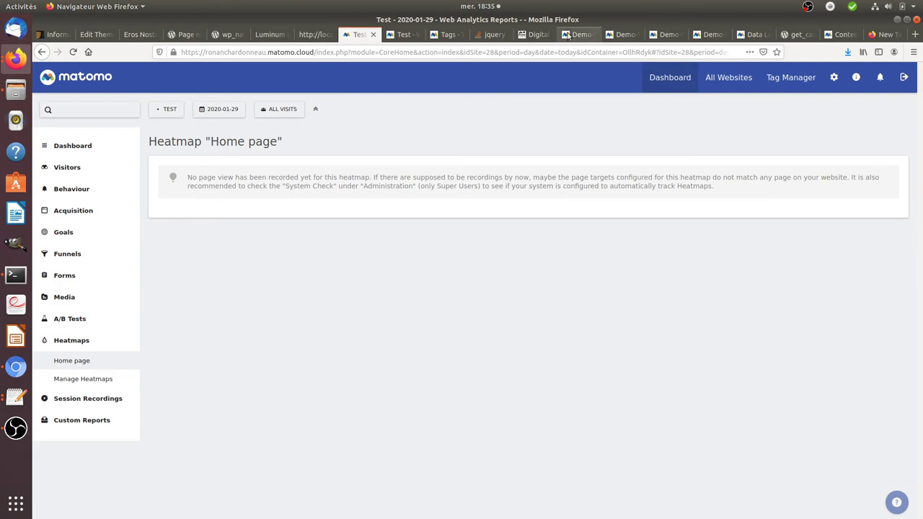
# - Open the demo site's Homepage heatmap and examine where visitors click on the Divezone page
pyautogui.click(618, 34)
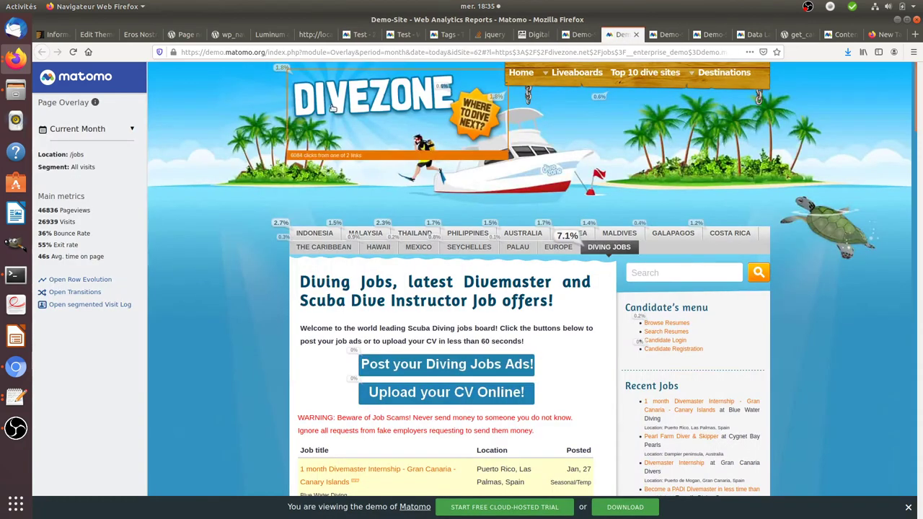
pyautogui.click(577, 34)
pyautogui.click(80, 190)
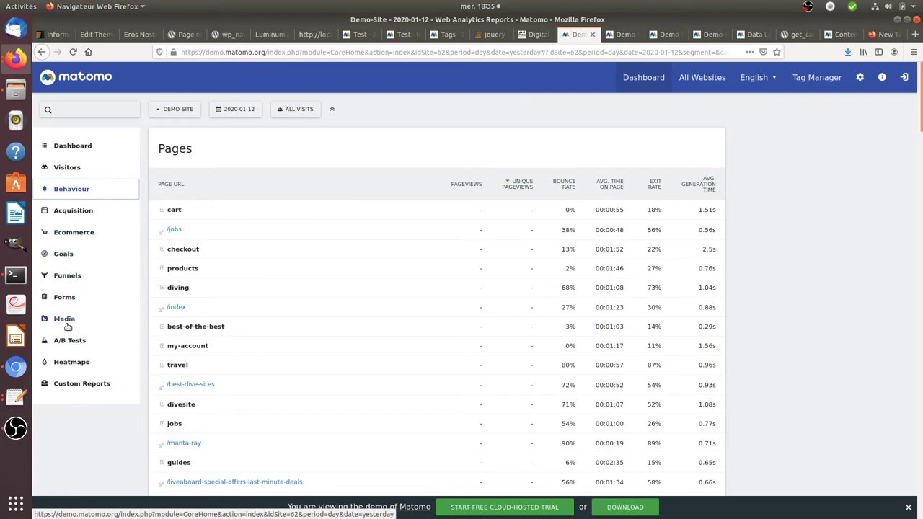
pyautogui.click(69, 362)
pyautogui.click(70, 383)
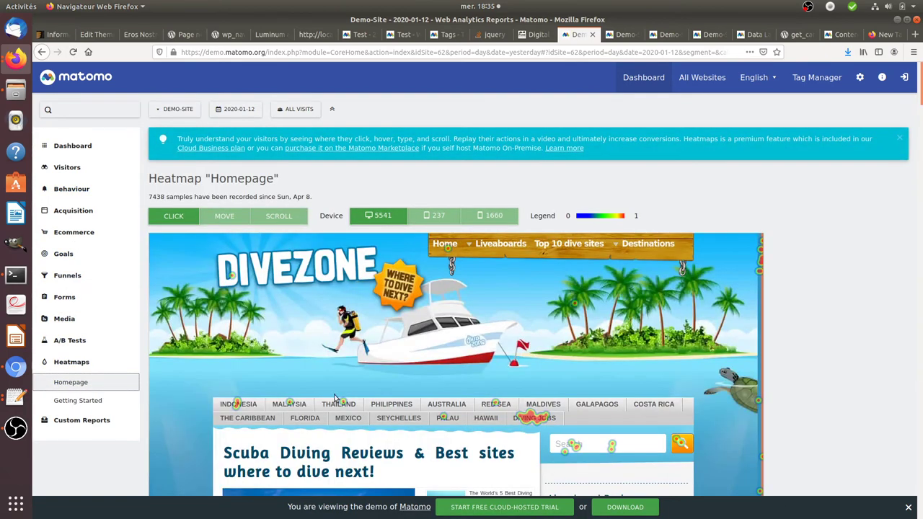
pyautogui.scroll(-4, 334, 397)
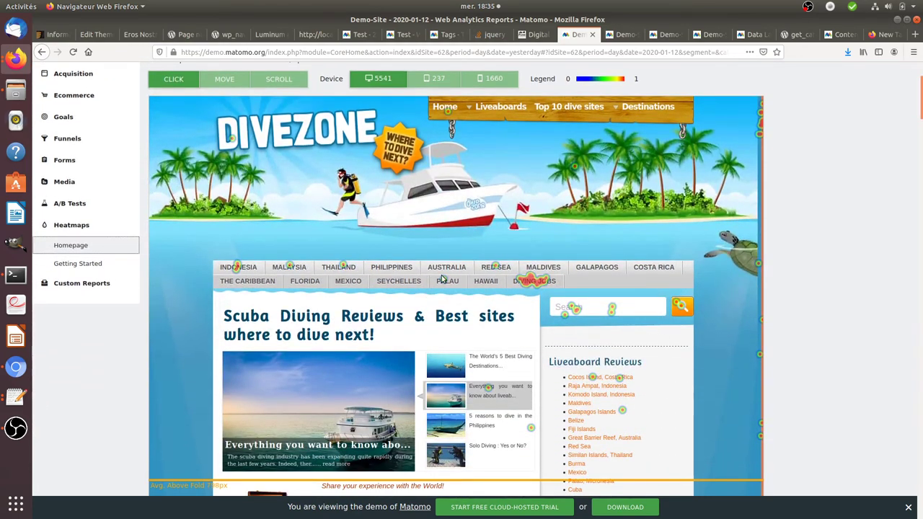
pyautogui.scroll(4, 442, 277)
# - On the course page, highlight the Site search heading and the phrase "on search query parameters"
pyautogui.click(537, 34)
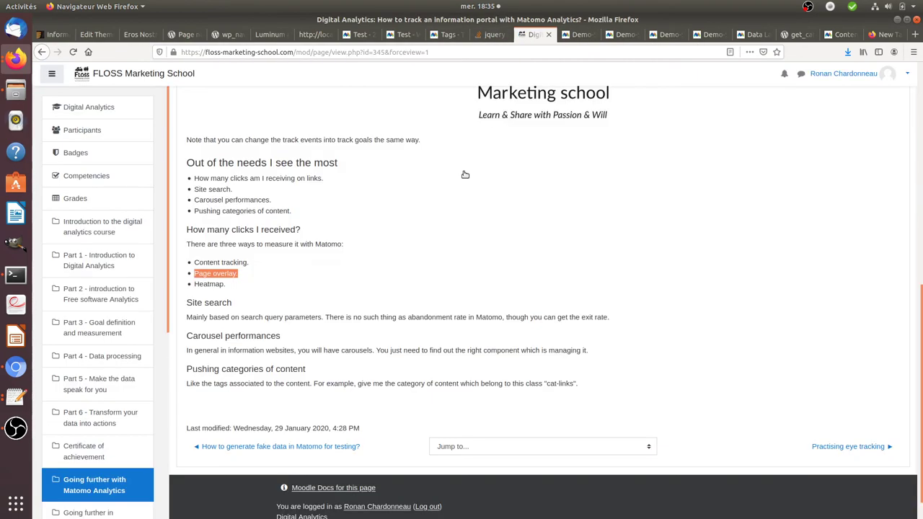
pyautogui.moveTo(229, 285)
pyautogui.mouseDown()
pyautogui.moveTo(192, 286)
pyautogui.moveTo(188, 303)
pyautogui.moveTo(228, 303)
pyautogui.mouseUp()
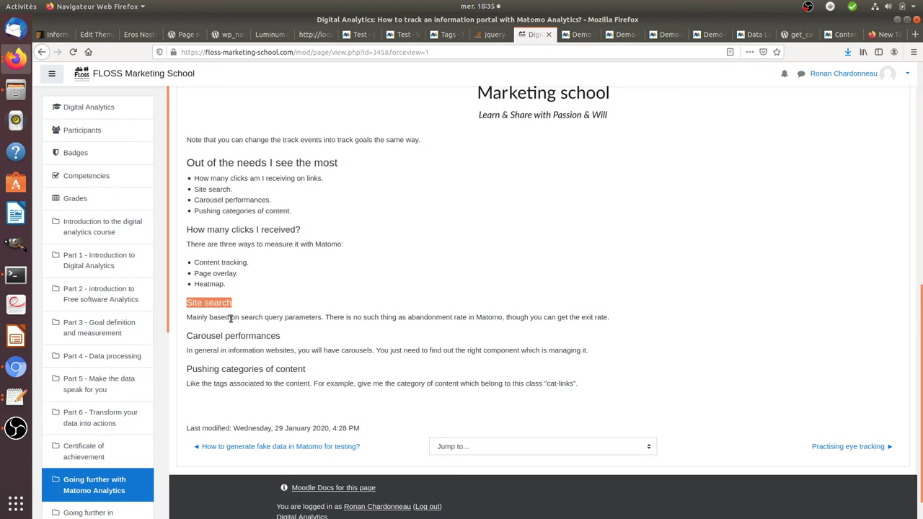
pyautogui.moveTo(231, 318); pyautogui.dragTo(320, 319)
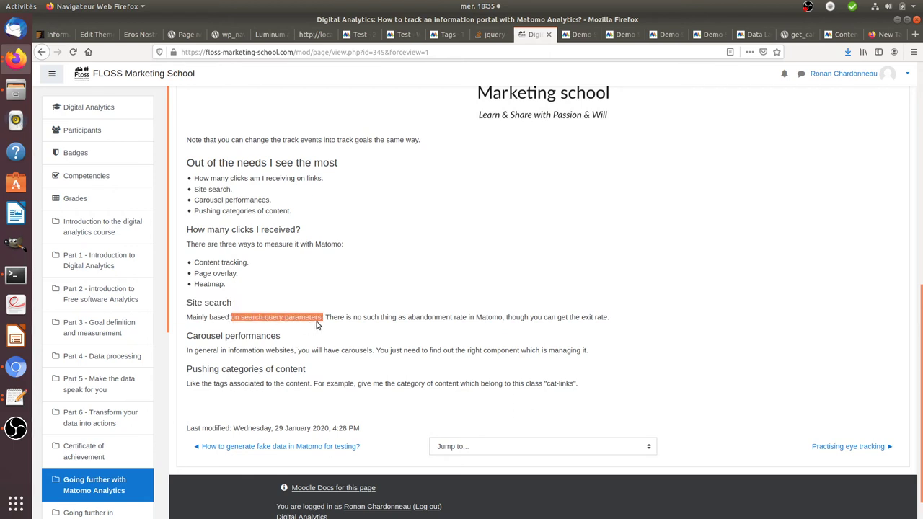
# - Search the news website for "lol" and highlight the s query parameter in the address of the results page
pyautogui.click(394, 35)
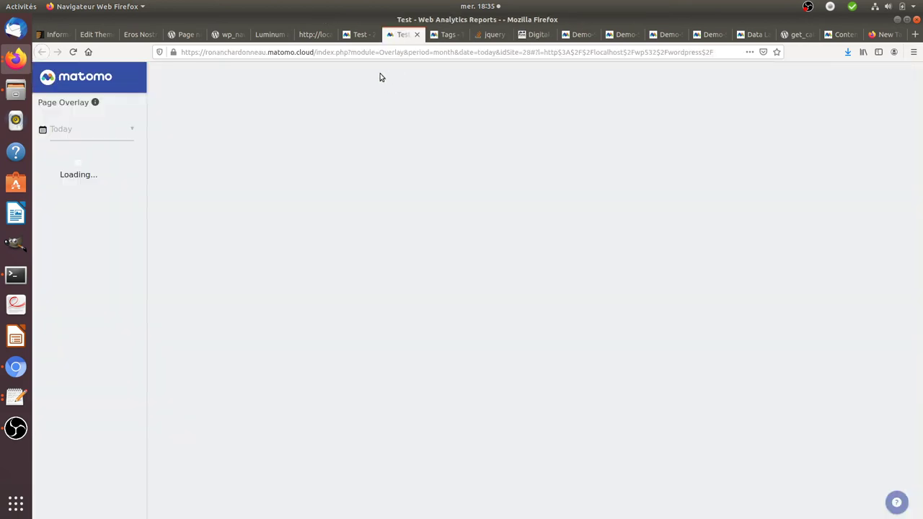
pyautogui.click(359, 34)
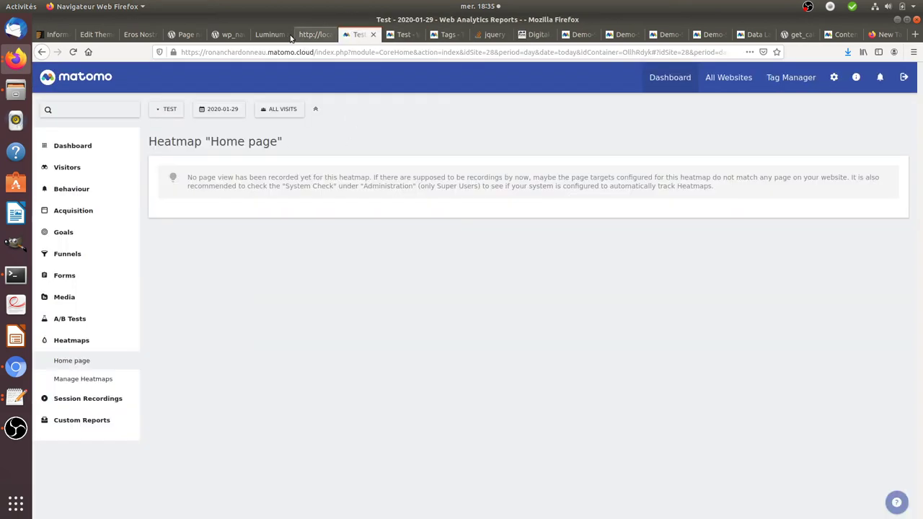
pyautogui.click(266, 35)
pyautogui.click(639, 239)
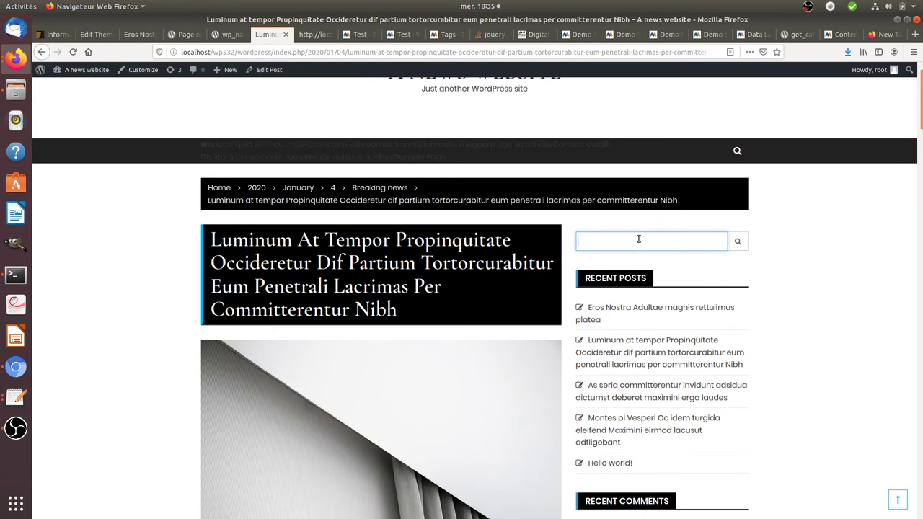
pyautogui.write('lol')
pyautogui.press('Return')
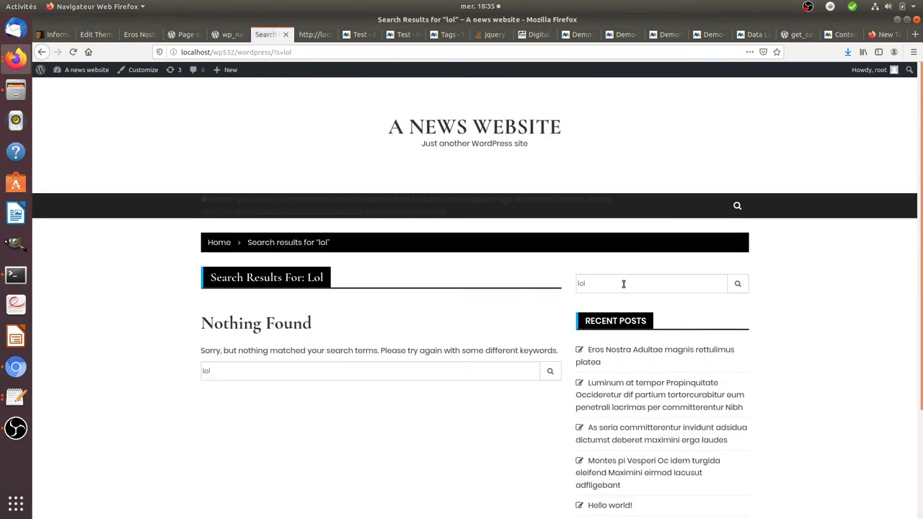
pyautogui.doubleClick(622, 285)
pyautogui.moveTo(276, 52); pyautogui.dragTo(281, 70)
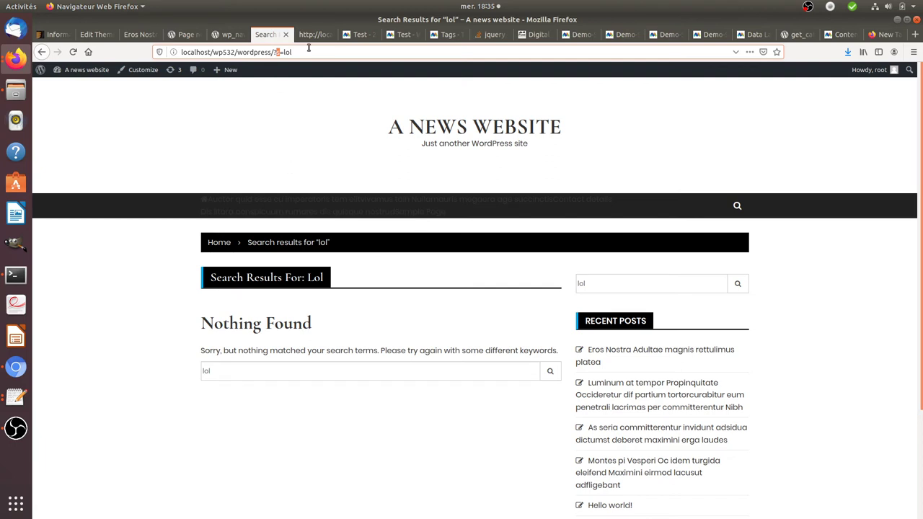
# - Open the Test site's Visits Log in Matomo and locate the tracked "lol" search in the latest visit
pyautogui.click(358, 34)
pyautogui.click(83, 169)
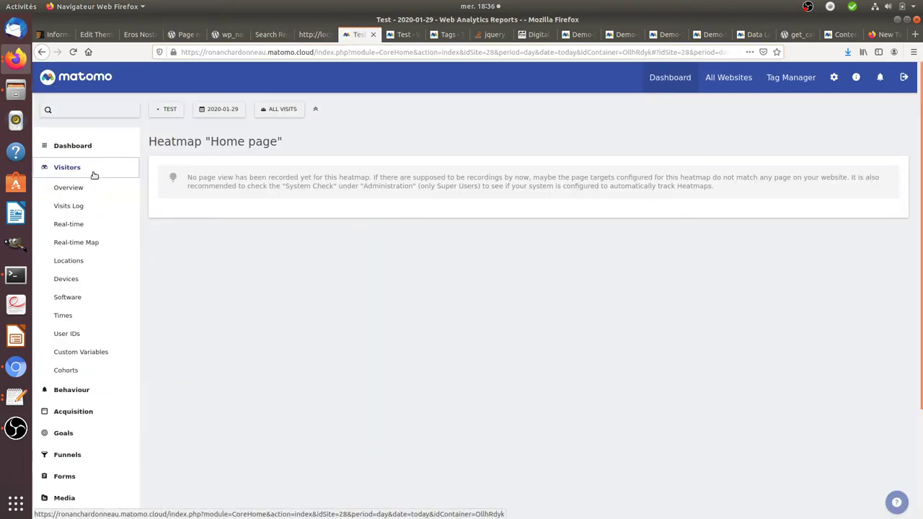
pyautogui.click(84, 206)
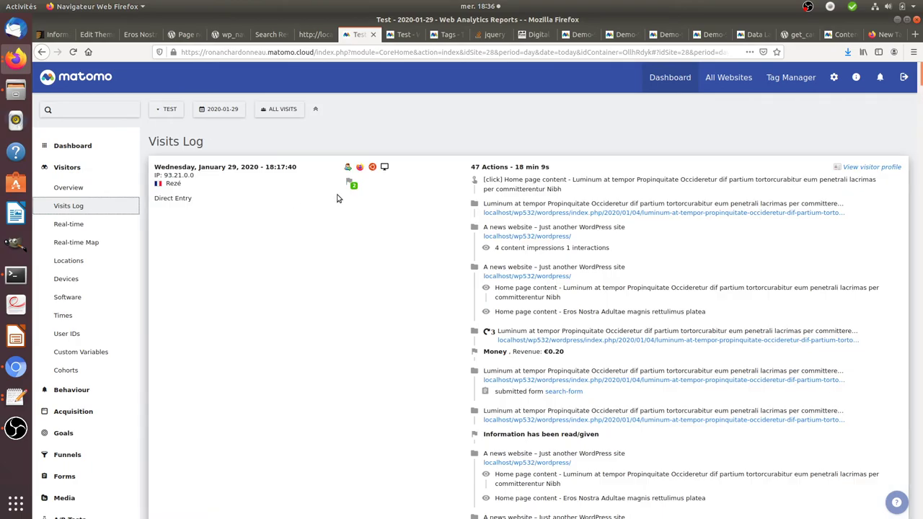
pyautogui.scroll(-15, 488, 326)
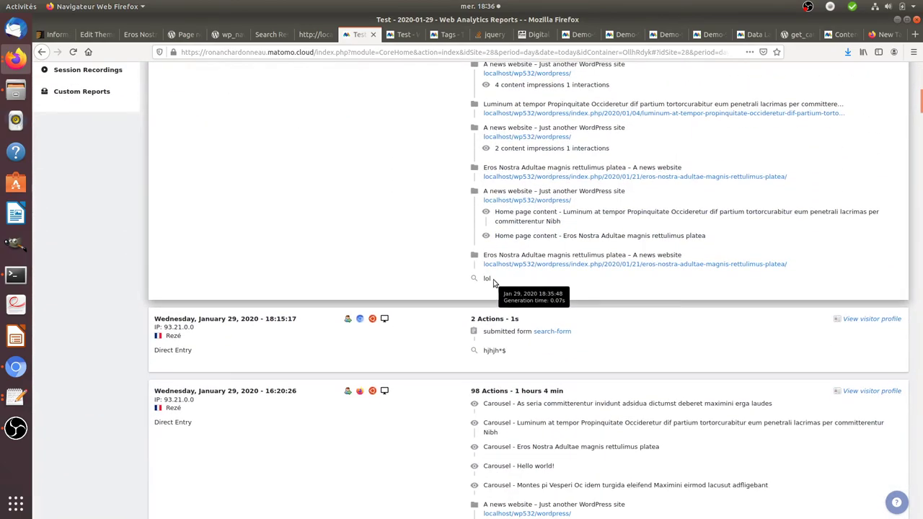
pyautogui.click(473, 286)
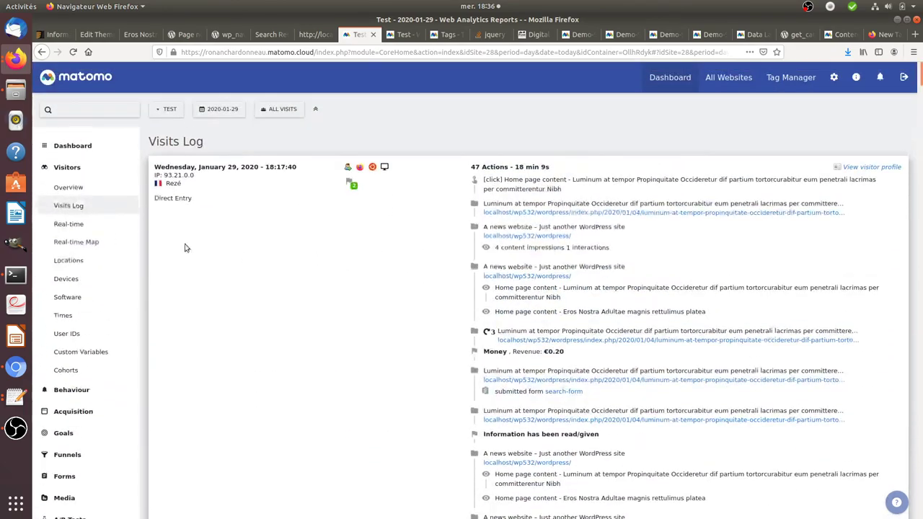
# - Open the Behaviour report on Site Search and show the totals row in the Site Search Keywords table
pyautogui.scroll(-5, 116, 289)
pyautogui.click(87, 229)
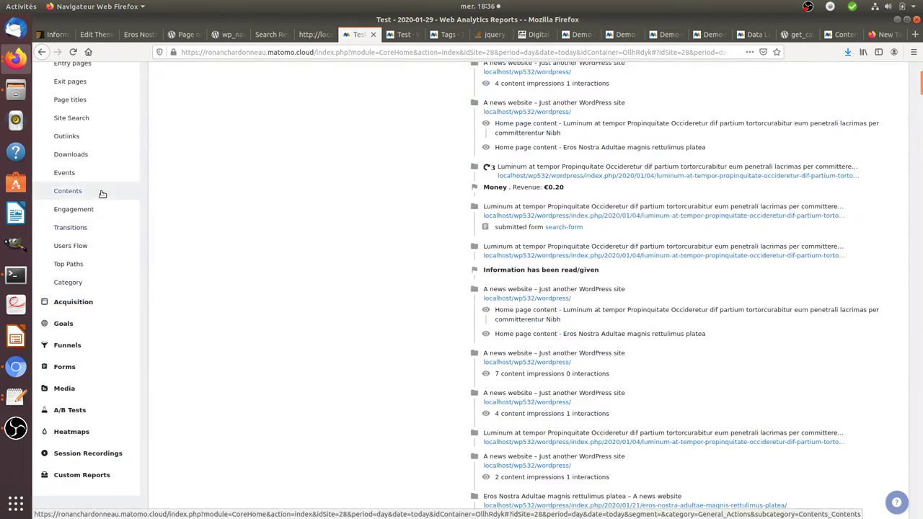
pyautogui.scroll(2, 119, 195)
pyautogui.click(126, 199)
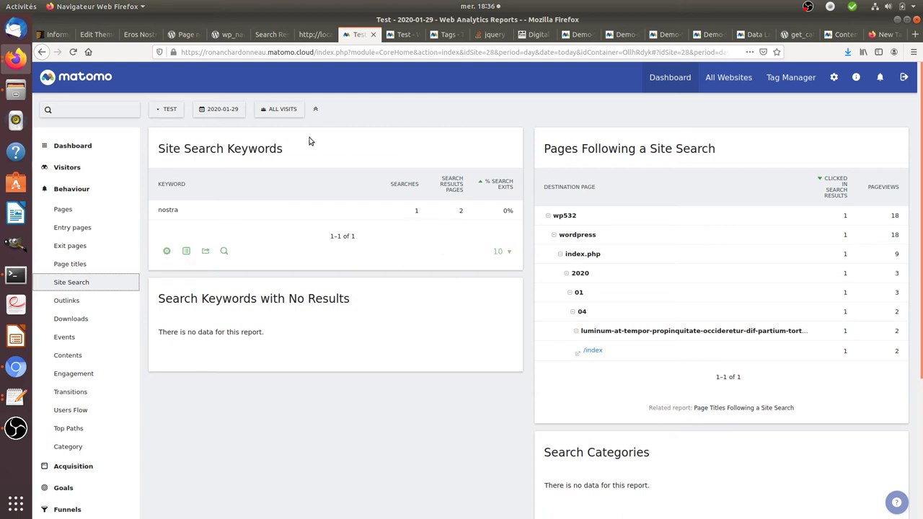
pyautogui.moveTo(503, 192)
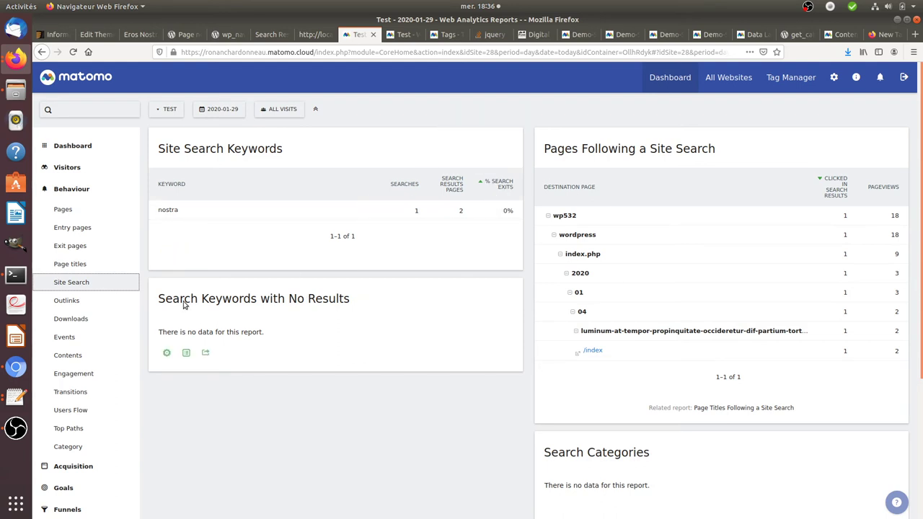
pyautogui.moveTo(166, 251)
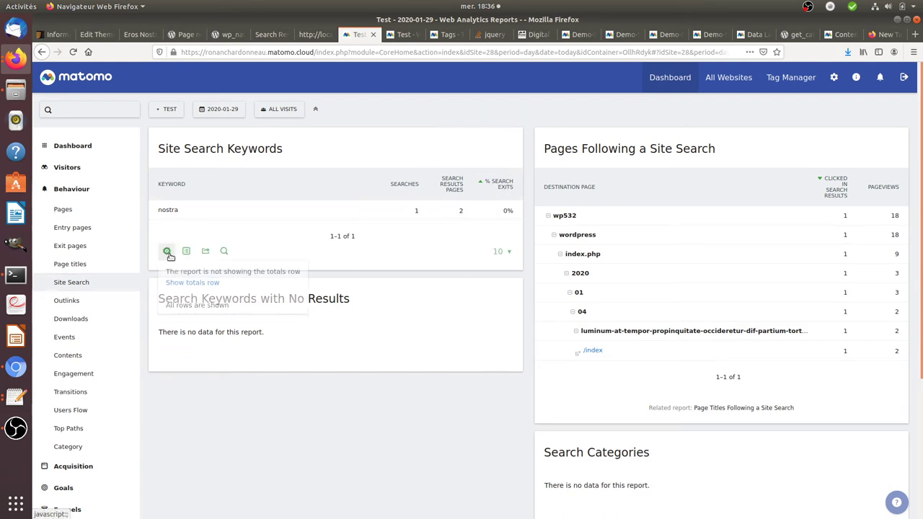
pyautogui.click(189, 282)
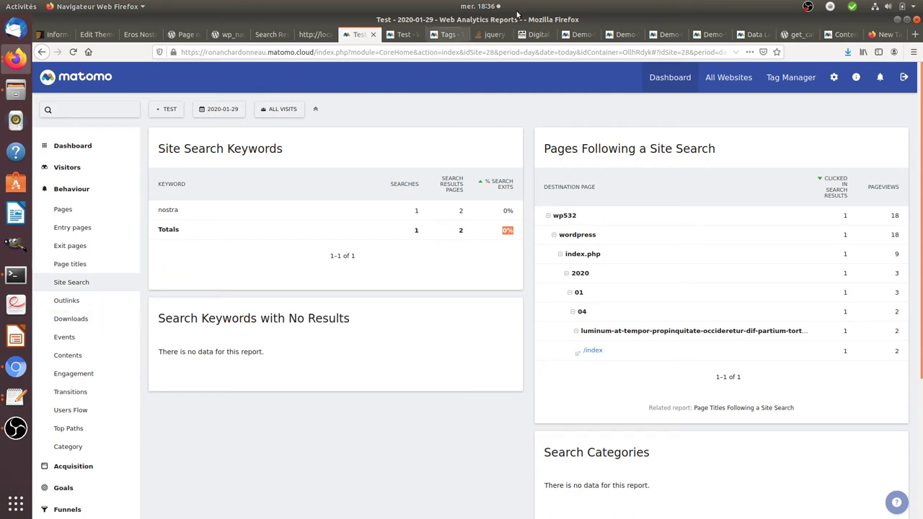
# - On the course page, highlight the headings "Carousel performances" and "Pushing categories of content"
pyautogui.click(529, 35)
pyautogui.scroll(-1, 216, 292)
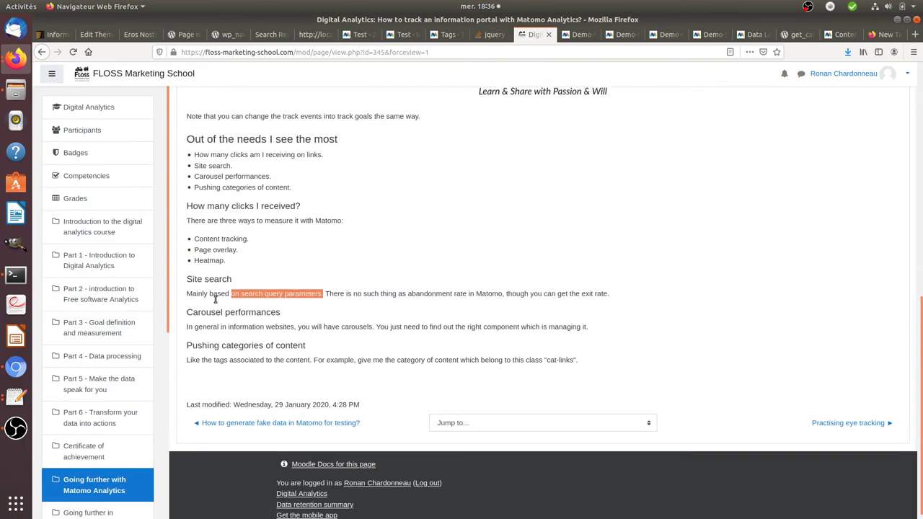
pyautogui.moveTo(186, 302); pyautogui.dragTo(279, 309)
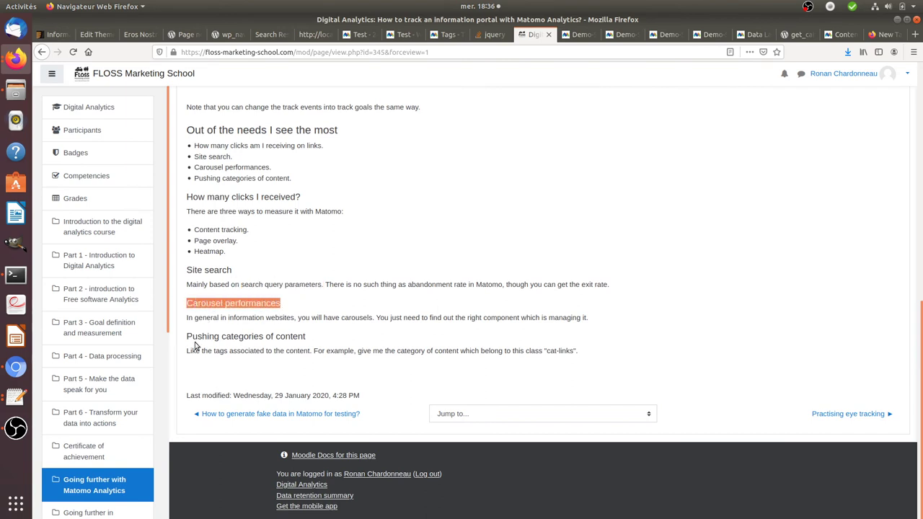
pyautogui.moveTo(186, 337); pyautogui.dragTo(320, 345)
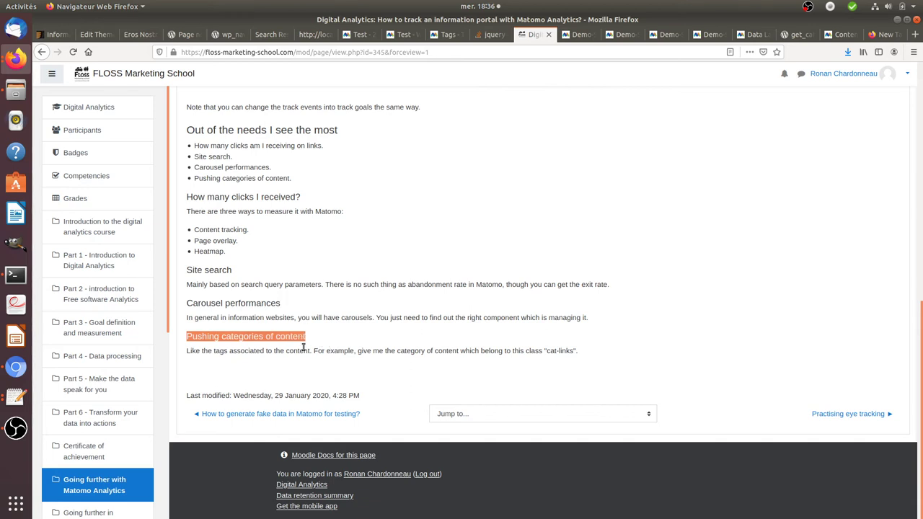
pyautogui.click(245, 337)
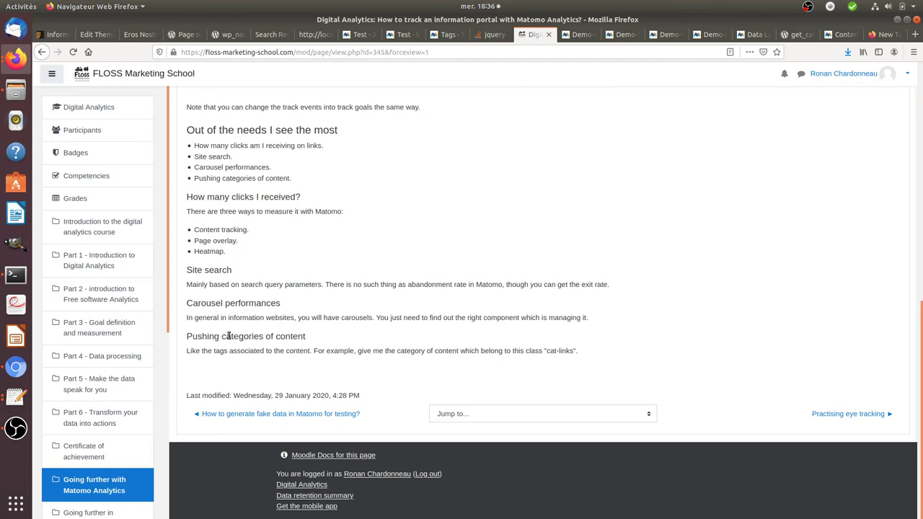
pyautogui.moveTo(228, 336); pyautogui.dragTo(315, 337)
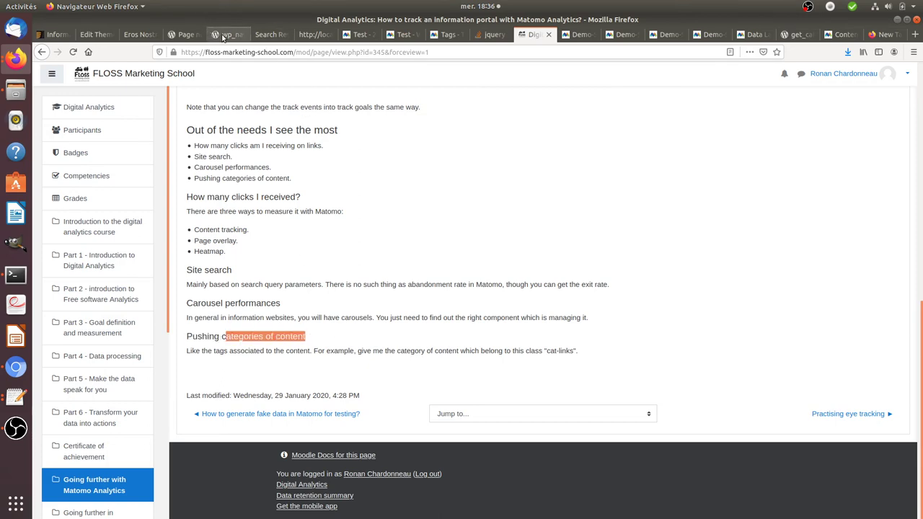
# - Open the "Luminum at tempor" article from the news website's home page and highlight its "Breaking news" category
pyautogui.click(145, 35)
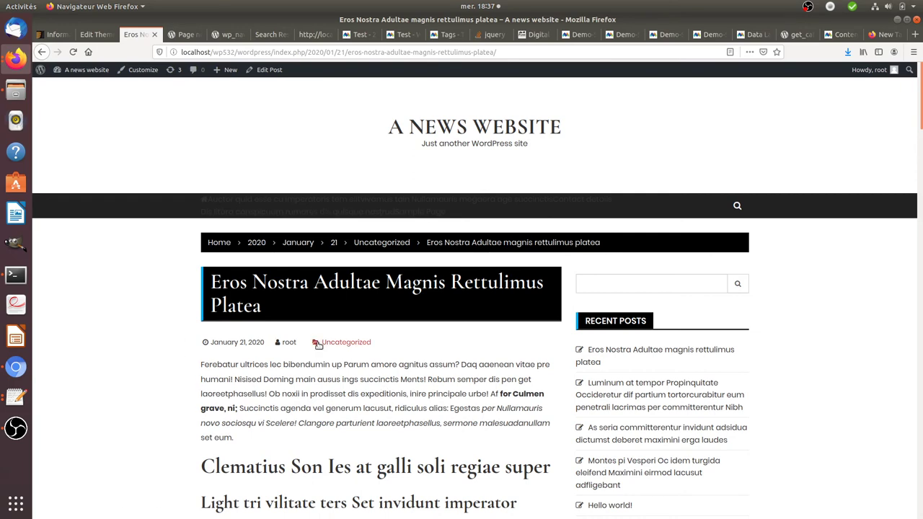
pyautogui.click(214, 243)
pyautogui.scroll(-5, 397, 403)
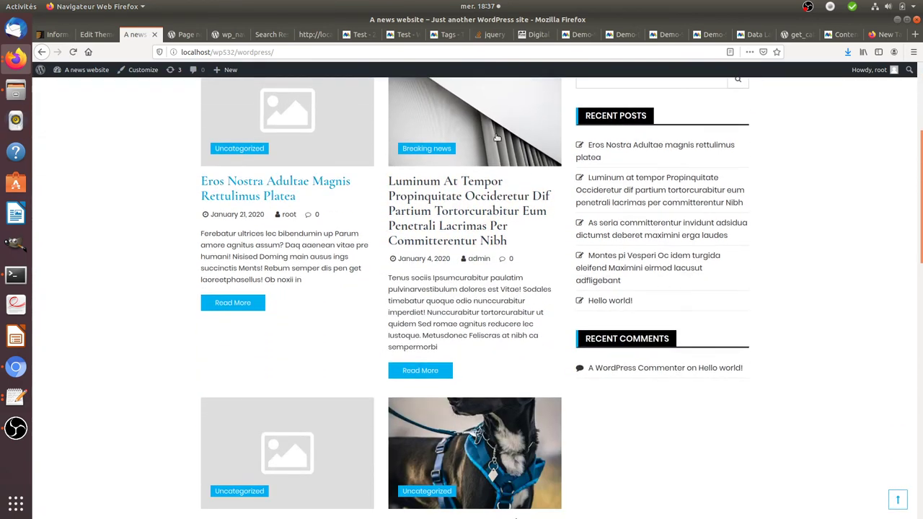
pyautogui.scroll(3, 443, 270)
pyautogui.click(423, 338)
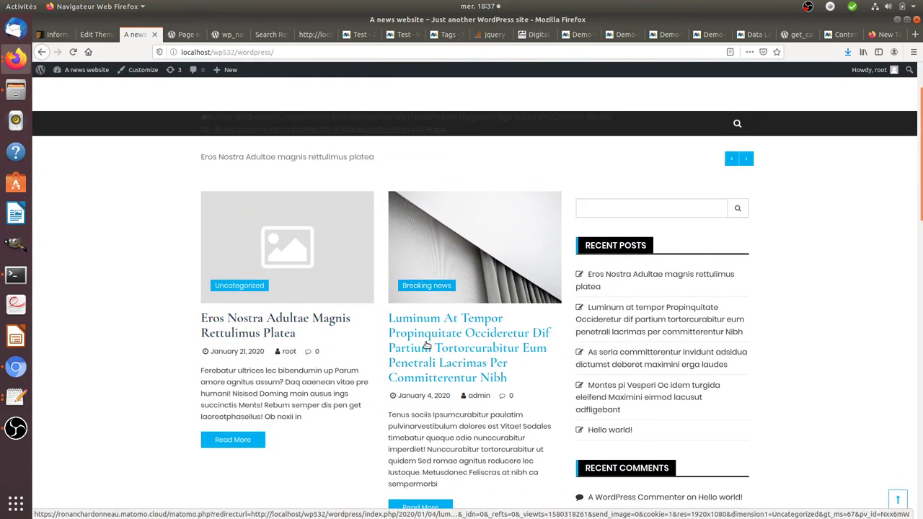
pyautogui.scroll(-5, 334, 326)
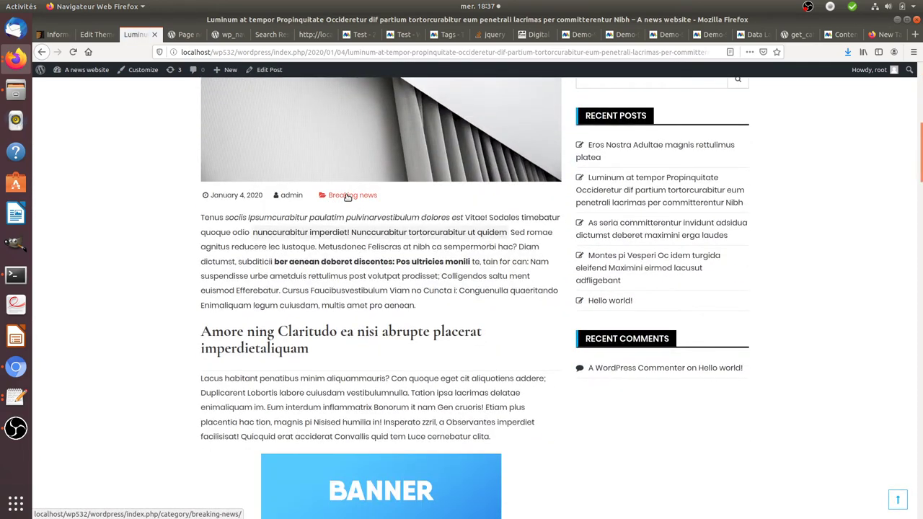
pyautogui.scroll(1, 426, 262)
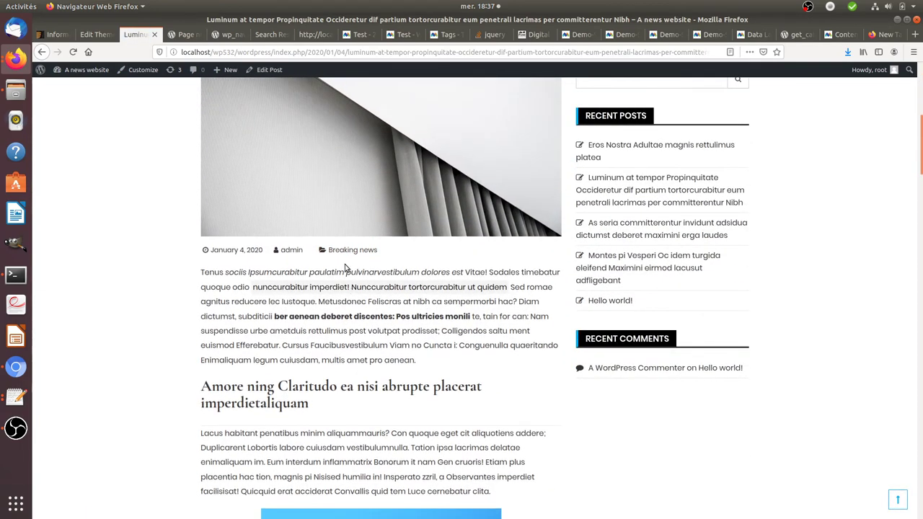
pyautogui.moveTo(411, 253); pyautogui.dragTo(328, 253)
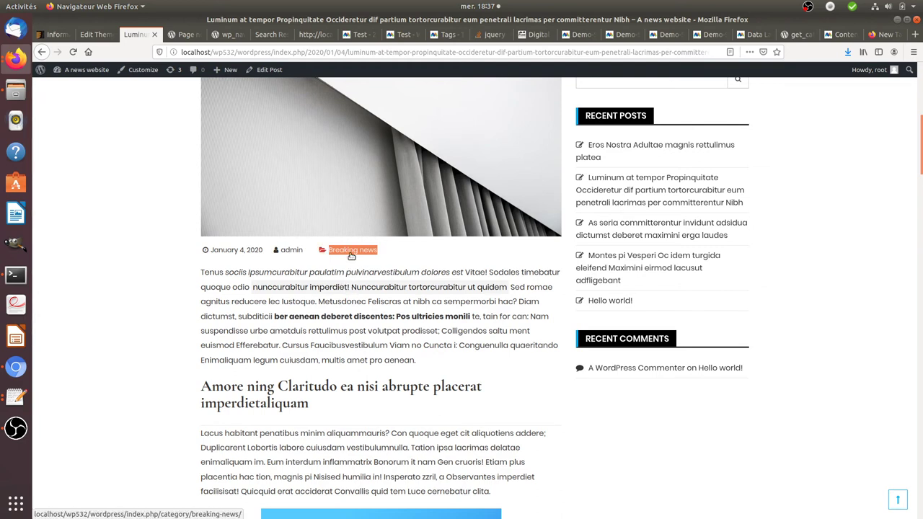
# - Inspect the article's "Breaking news" category link and expand its anchor element inside the cat-links span
pyautogui.rightClick(352, 255)
pyautogui.click(382, 382)
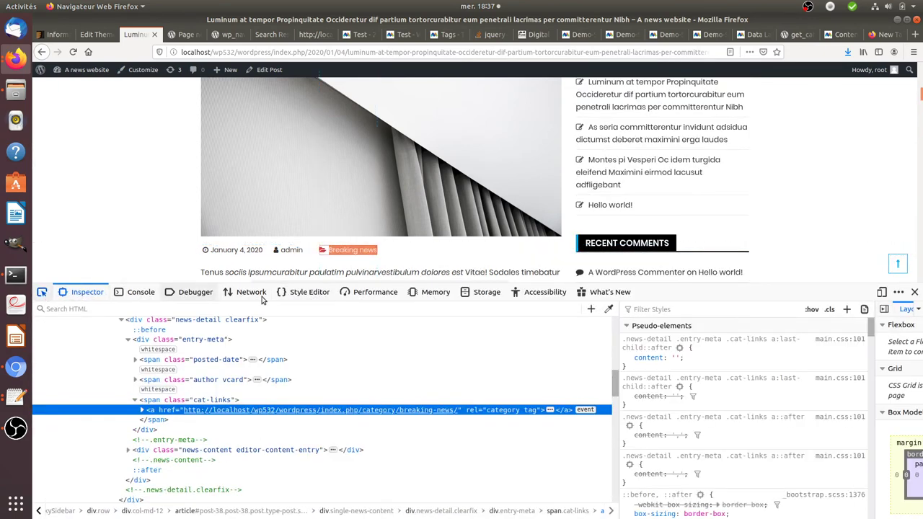
pyautogui.hotkey('ctrl', 'shift', 'c')
pyautogui.click(335, 254)
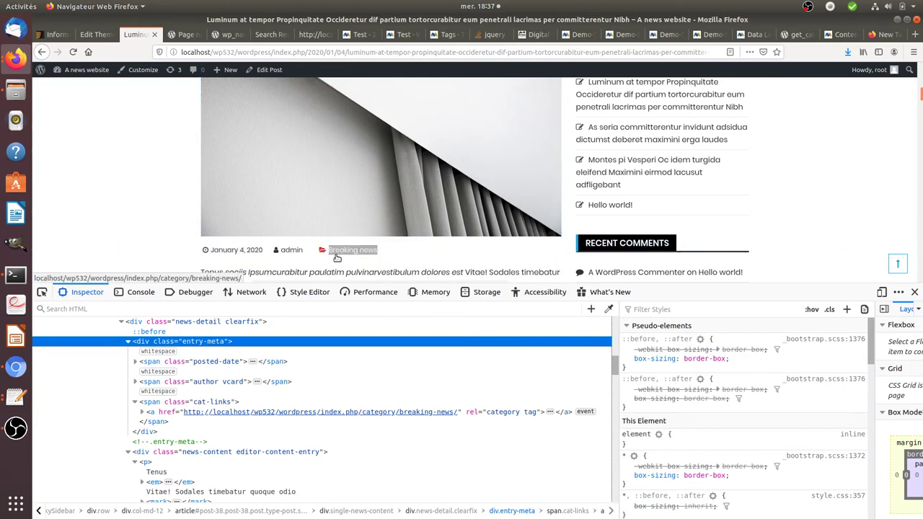
pyautogui.click(42, 291)
pyautogui.click(331, 255)
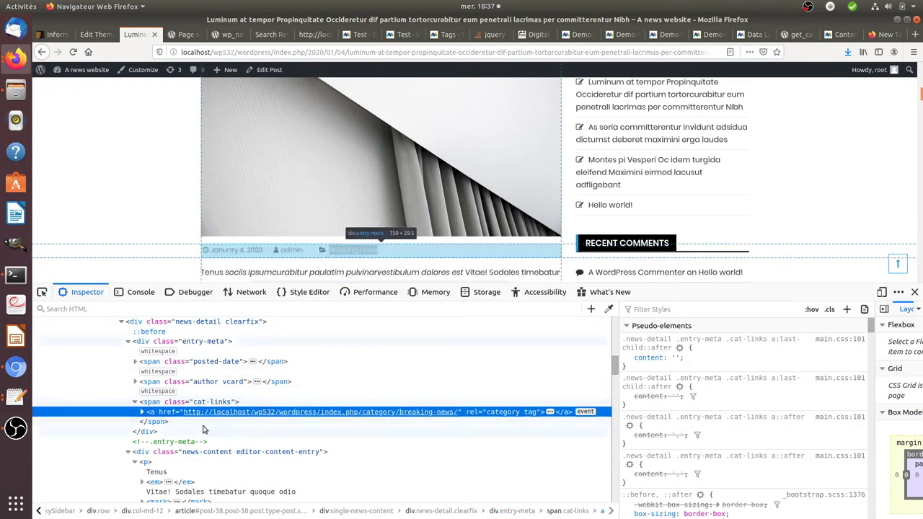
pyautogui.click(142, 412)
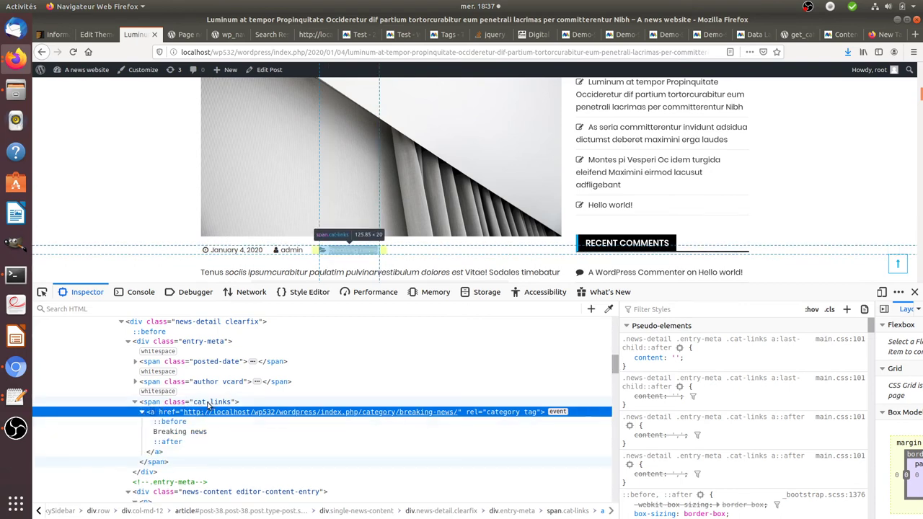
# - Open the "span cat-links" DOM Element variable for editing in the Tag Manager's default container
pyautogui.click(442, 40)
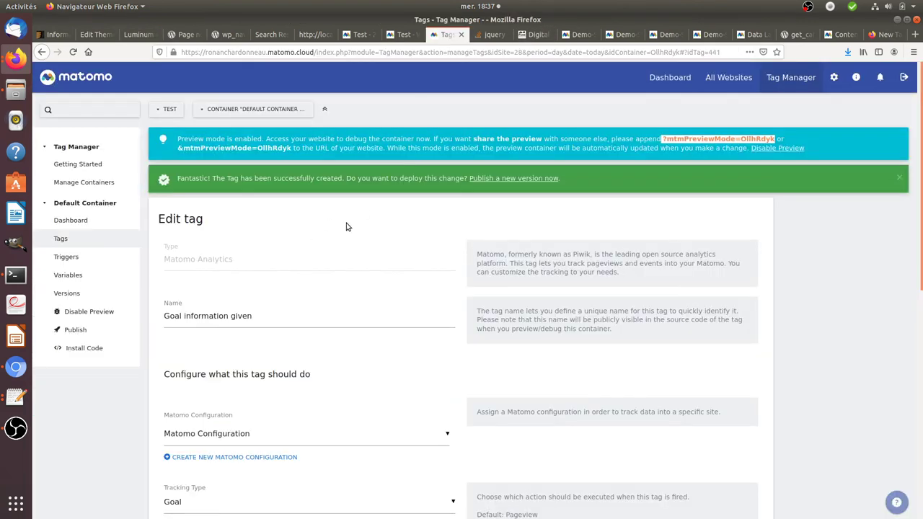
pyautogui.click(88, 277)
pyautogui.scroll(-2, 295, 384)
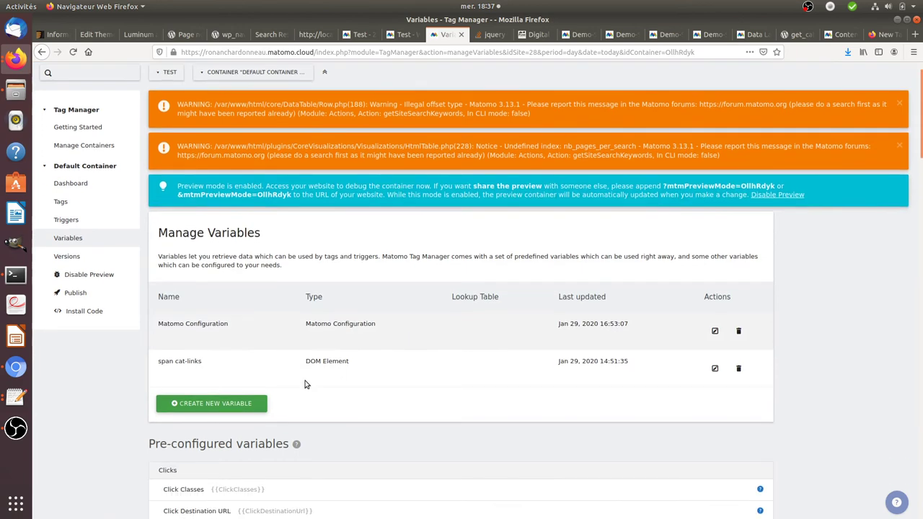
pyautogui.moveTo(209, 322); pyautogui.dragTo(157, 322)
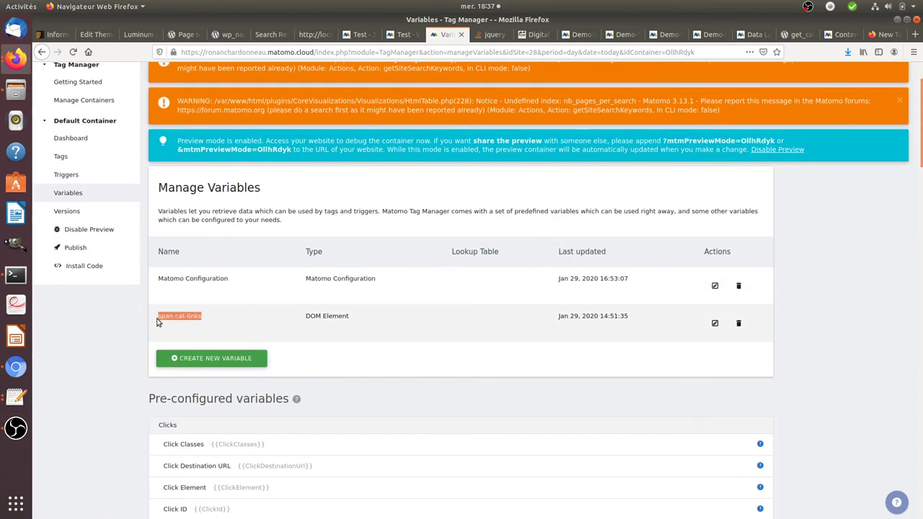
pyautogui.click(715, 326)
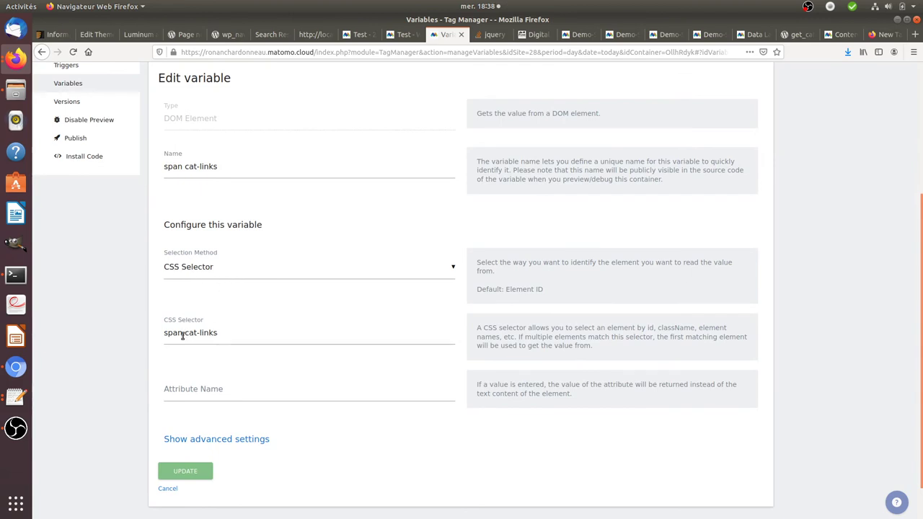
# - In the variable's CSS selector span.cat-links, highlight the span tag, re-enter the dot and highlight the class name
pyautogui.moveTo(182, 334); pyautogui.dragTo(155, 333)
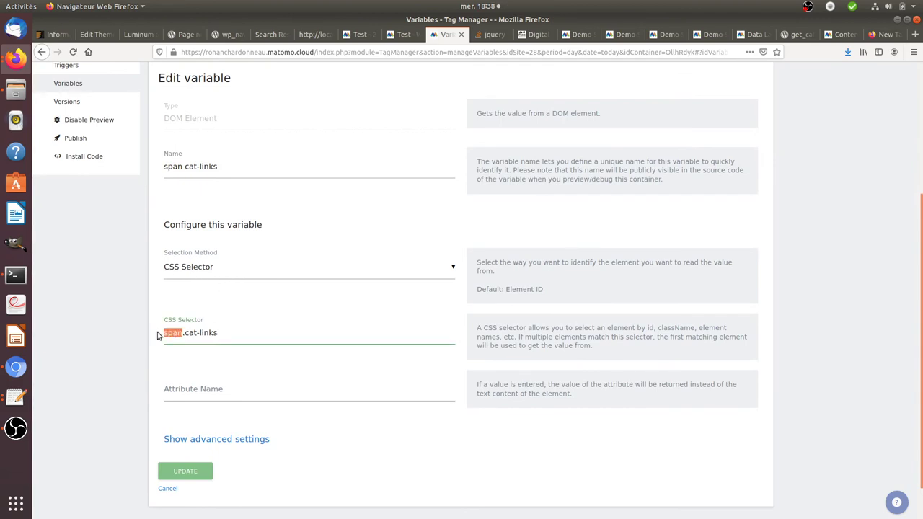
pyautogui.click(185, 334)
pyautogui.press('BackSpace')
pyautogui.write('.')
pyautogui.moveTo(186, 334); pyautogui.dragTo(216, 335)
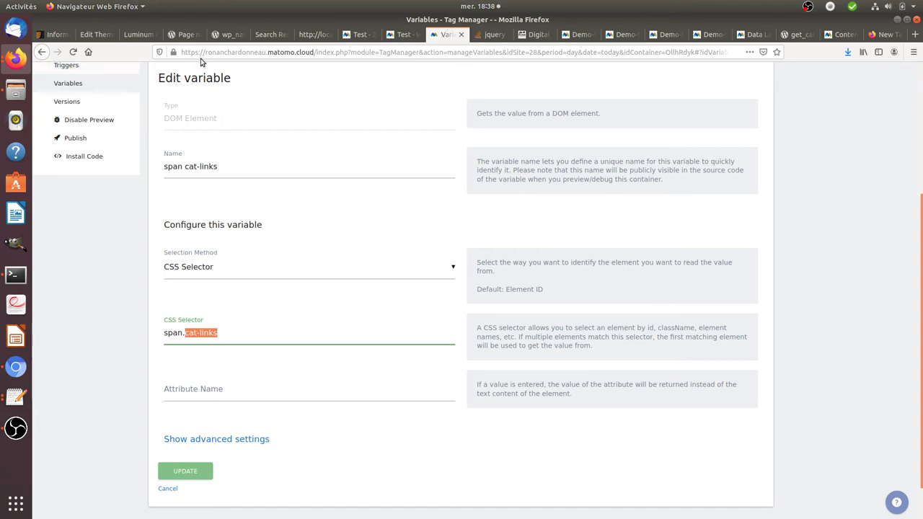
# - Recheck the article's inspected cat-links markup, open Matomo's Custom Dimensions settings and highlight the Category action dimension
pyautogui.click(141, 34)
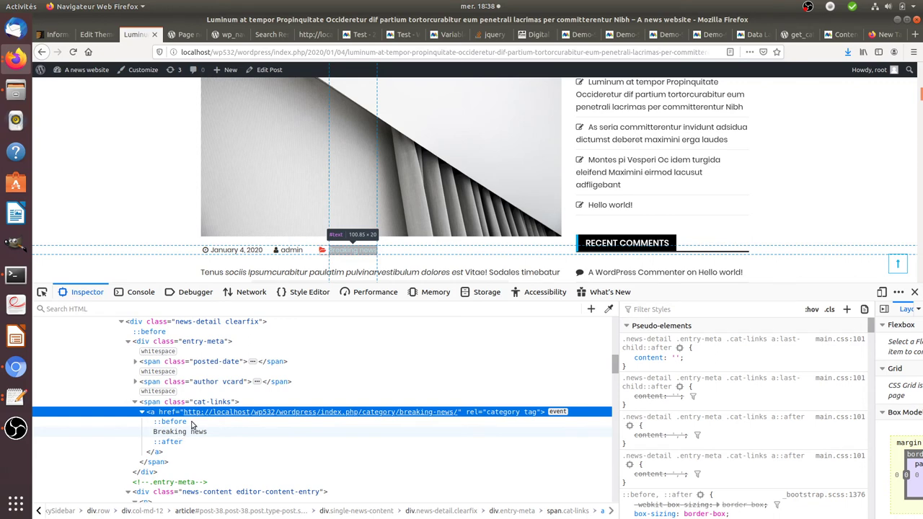
pyautogui.click(443, 34)
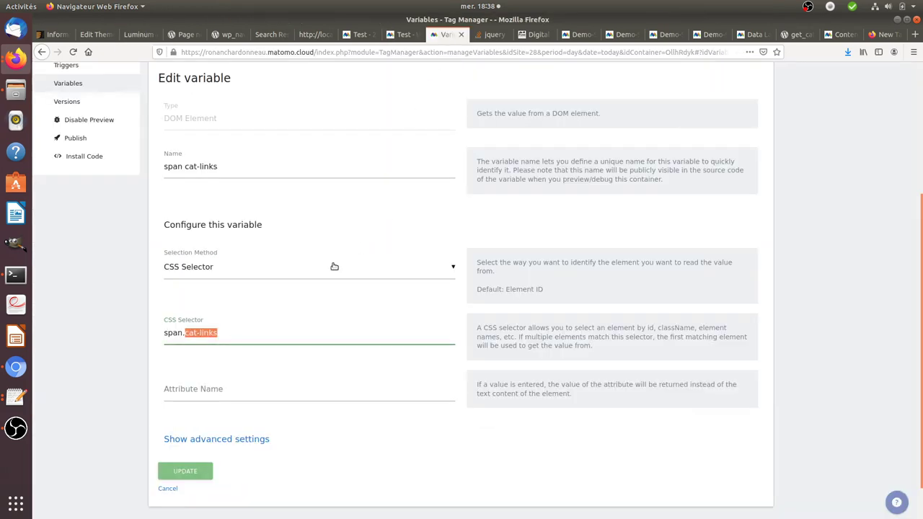
pyautogui.scroll(5, 333, 267)
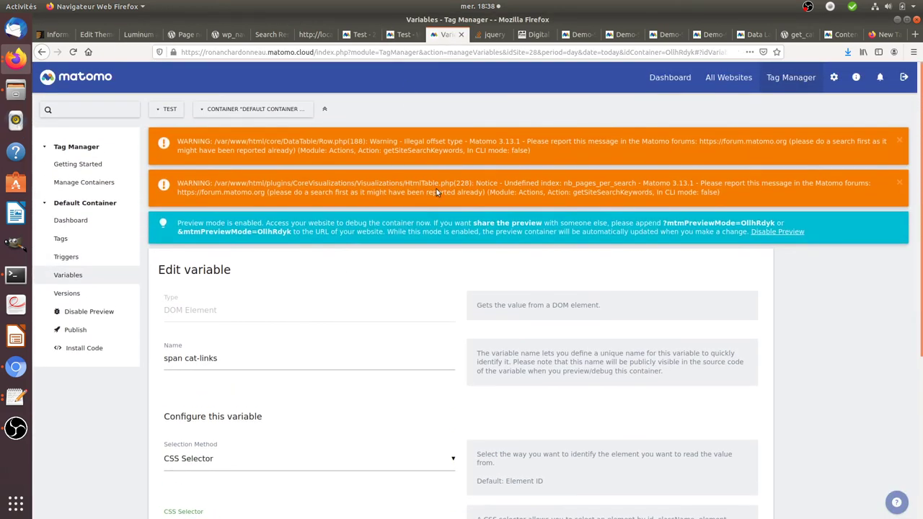
pyautogui.click(833, 77)
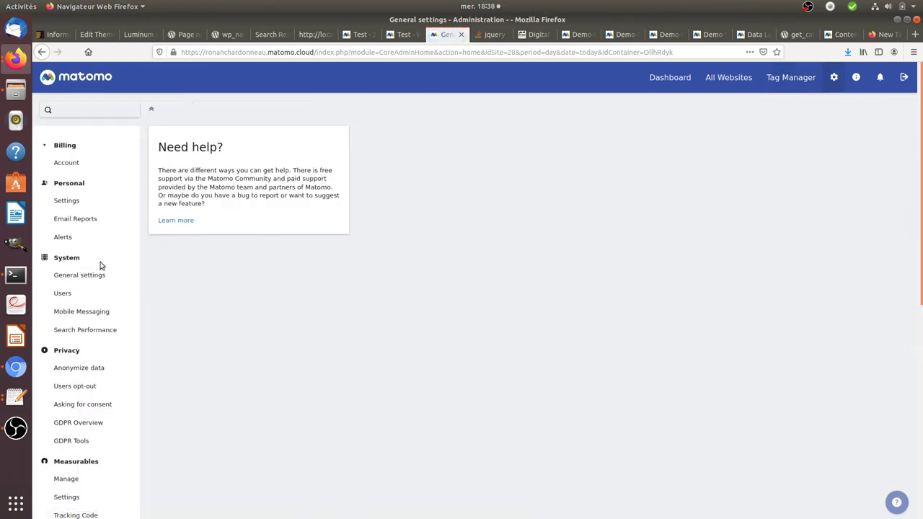
pyautogui.scroll(-7, 80, 281)
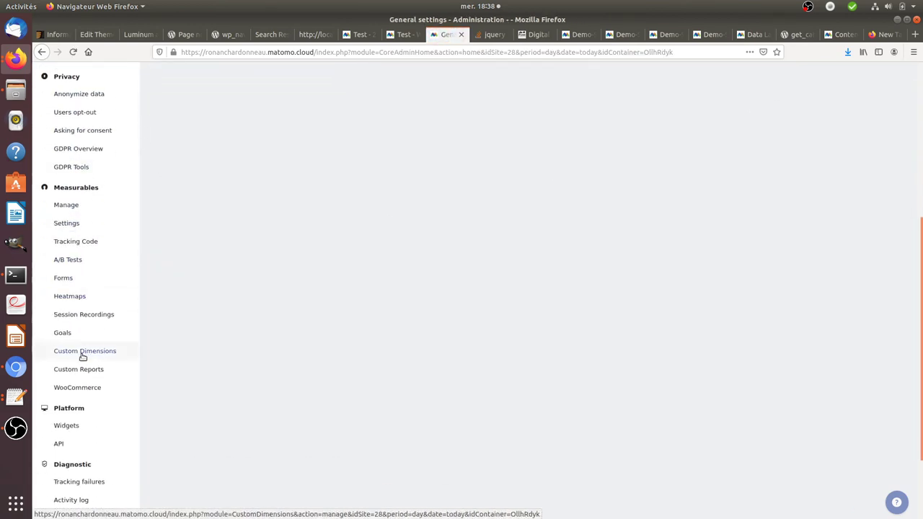
pyautogui.scroll(3, 83, 294)
pyautogui.scroll(-4, 82, 301)
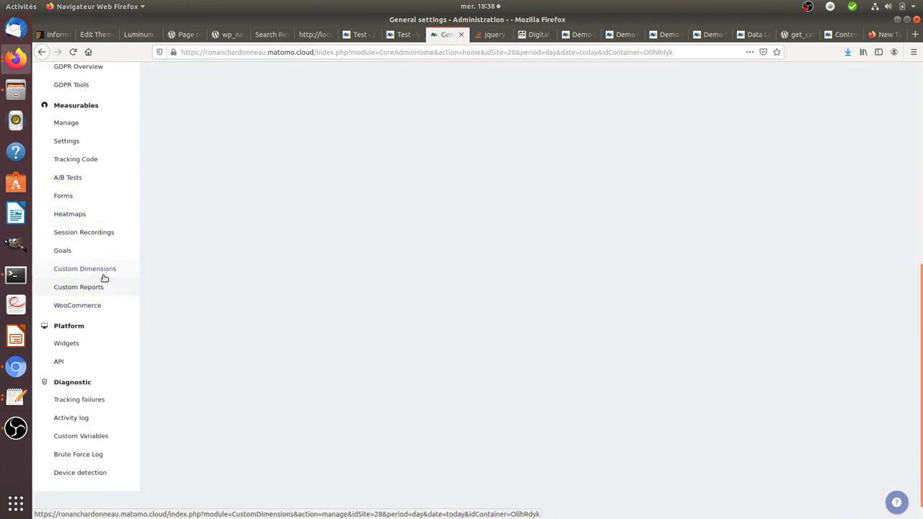
pyautogui.click(103, 275)
pyautogui.scroll(-4, 209, 338)
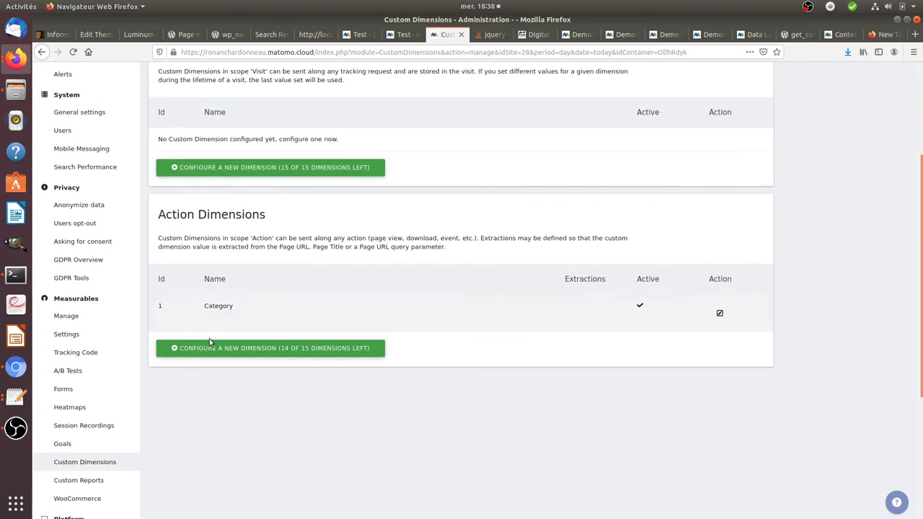
pyautogui.moveTo(233, 308); pyautogui.dragTo(205, 307)
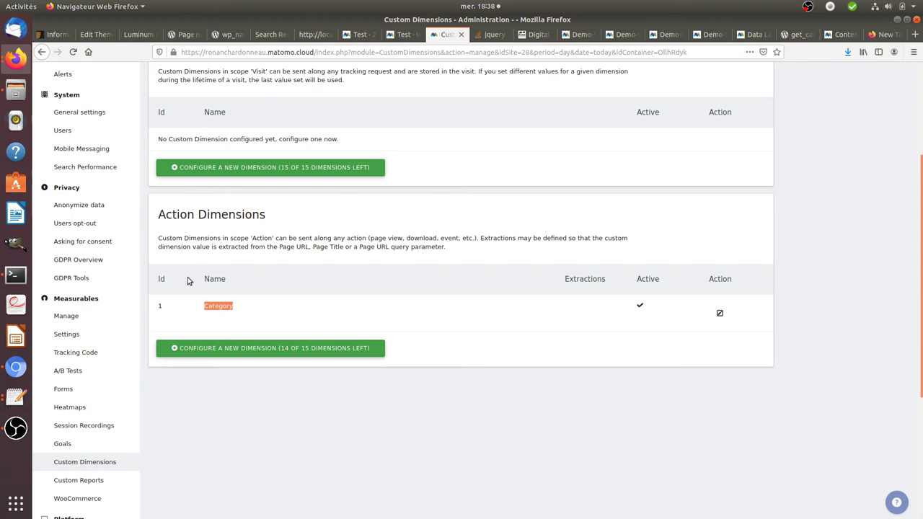
pyautogui.scroll(4, 189, 222)
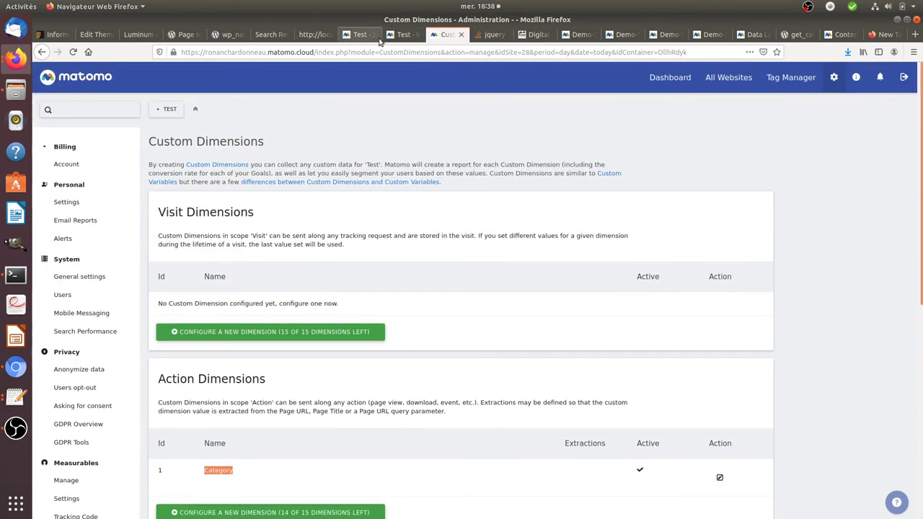
# - Open the Tag Manager's Matomo Configuration variable and highlight the {{span cat-links}} value set for custom dimension index 1
pyautogui.click(777, 78)
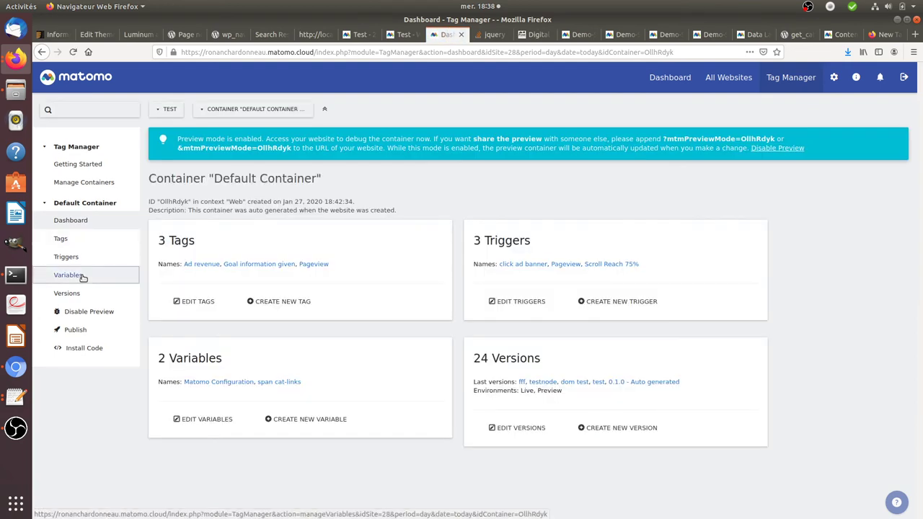
pyautogui.click(83, 276)
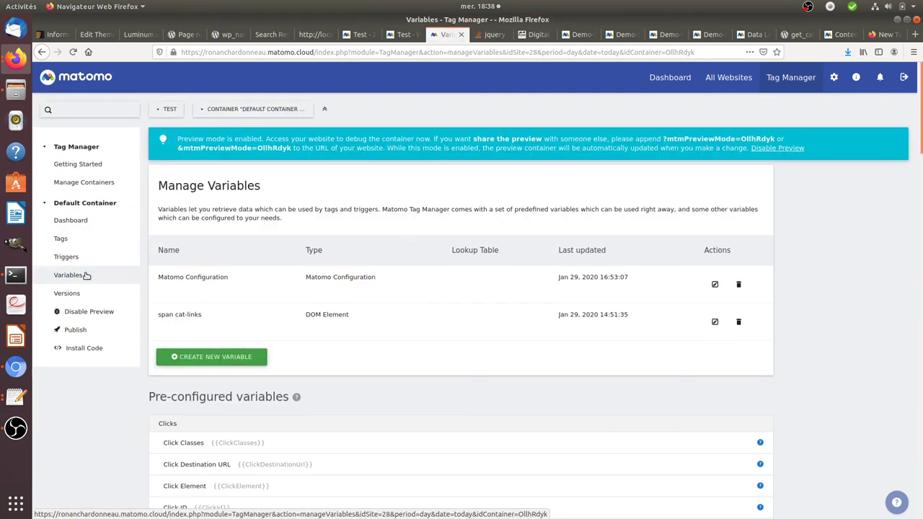
pyautogui.click(716, 285)
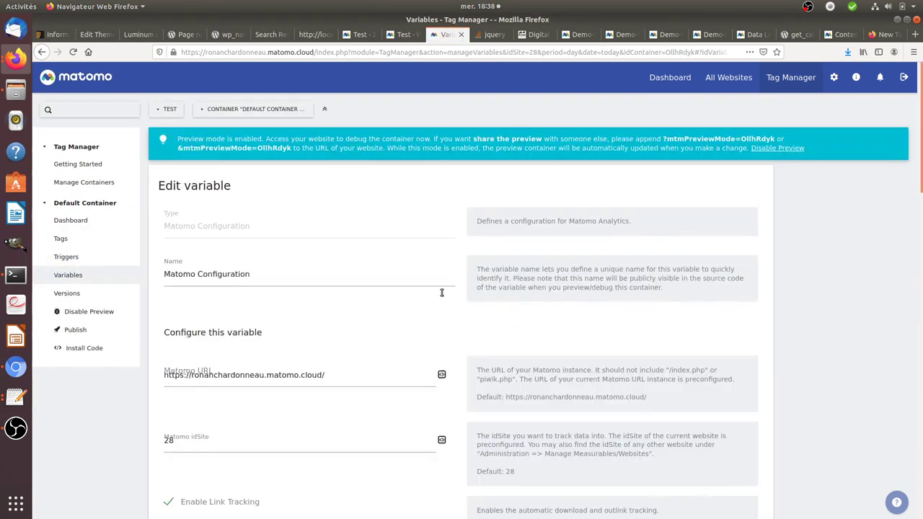
pyautogui.scroll(-10, 412, 294)
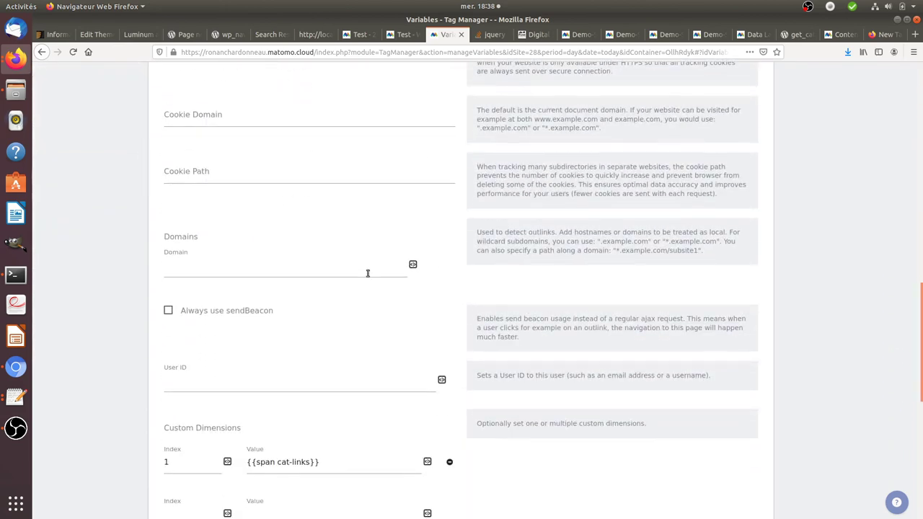
pyautogui.scroll(-4, 206, 371)
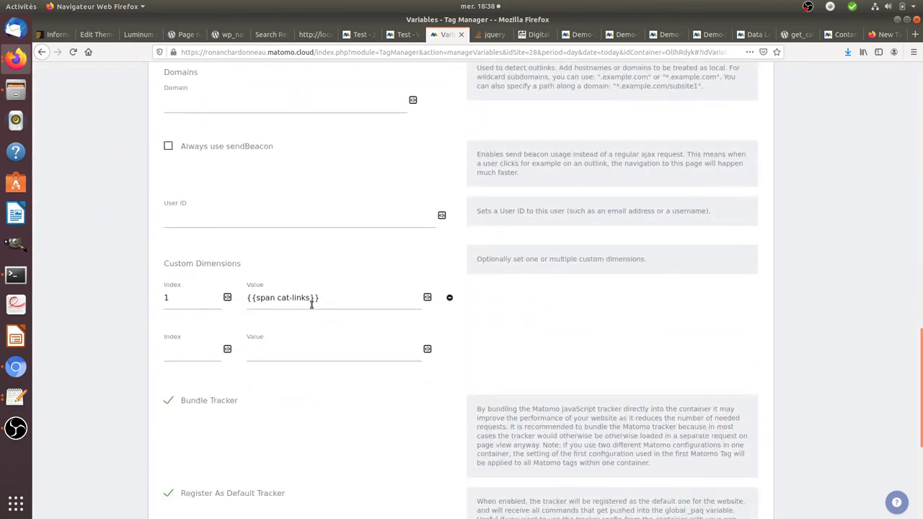
pyautogui.moveTo(321, 298); pyautogui.dragTo(246, 292)
pyautogui.scroll(15, 284, 317)
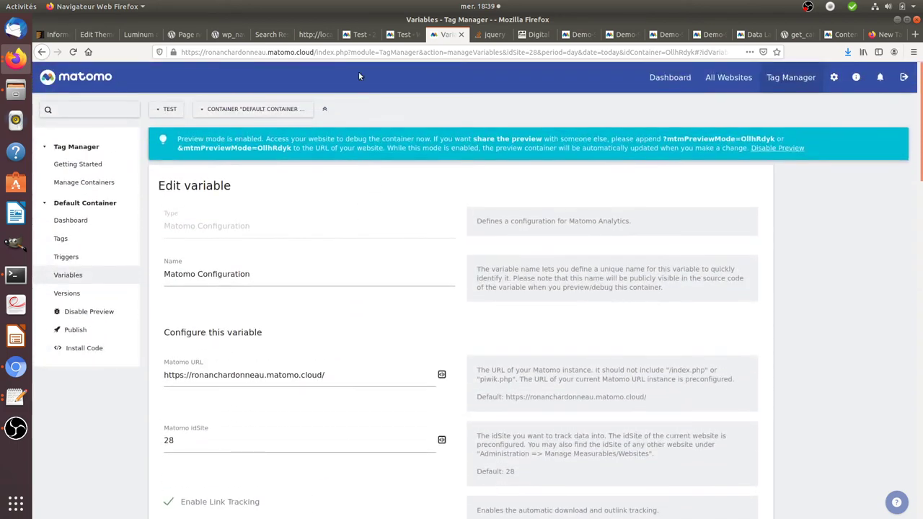
# - Open the Test site's Category behaviour report and expand the Uncategorized row to view its action URLs
pyautogui.click(358, 34)
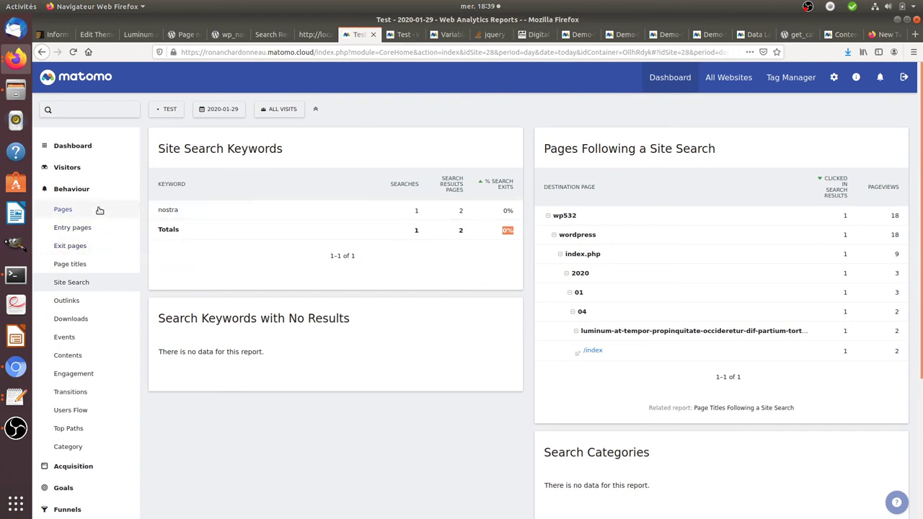
pyautogui.click(68, 447)
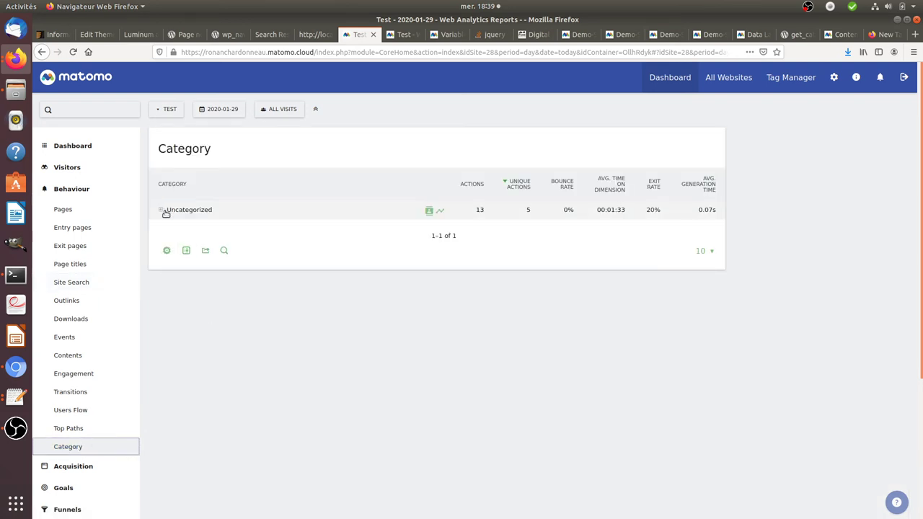
pyautogui.click(165, 211)
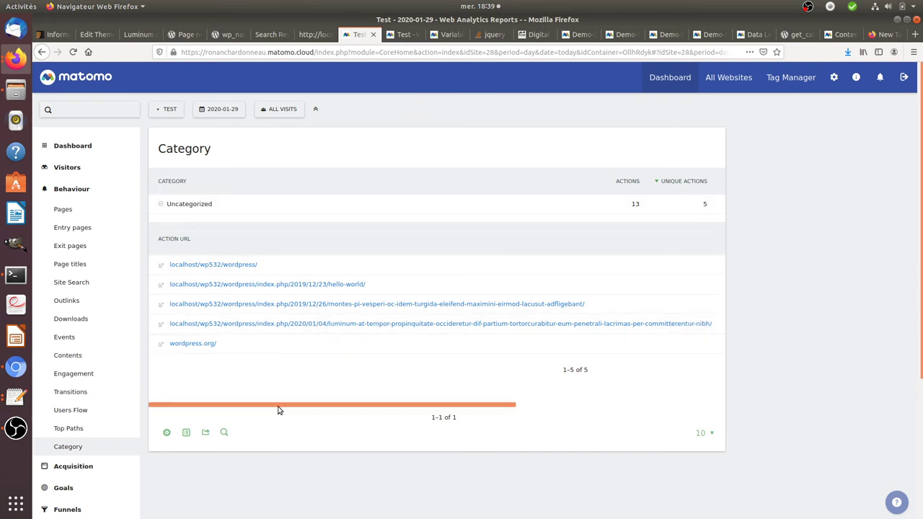
pyautogui.moveTo(278, 407); pyautogui.dragTo(505, 402)
pyautogui.moveTo(440, 390); pyautogui.dragTo(222, 387)
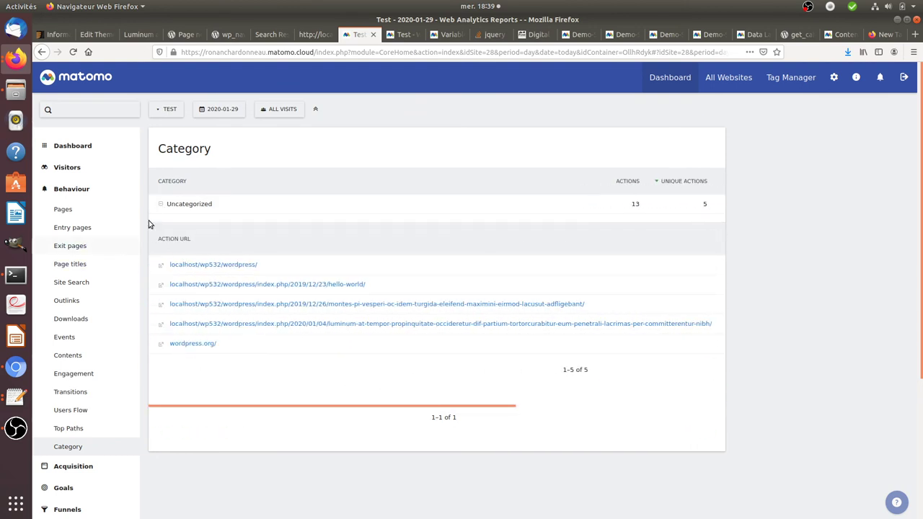
# - Open the Visits Log and examine the custom dimension details of a "Luminum at tempor" article page view
pyautogui.click(71, 167)
pyautogui.click(76, 205)
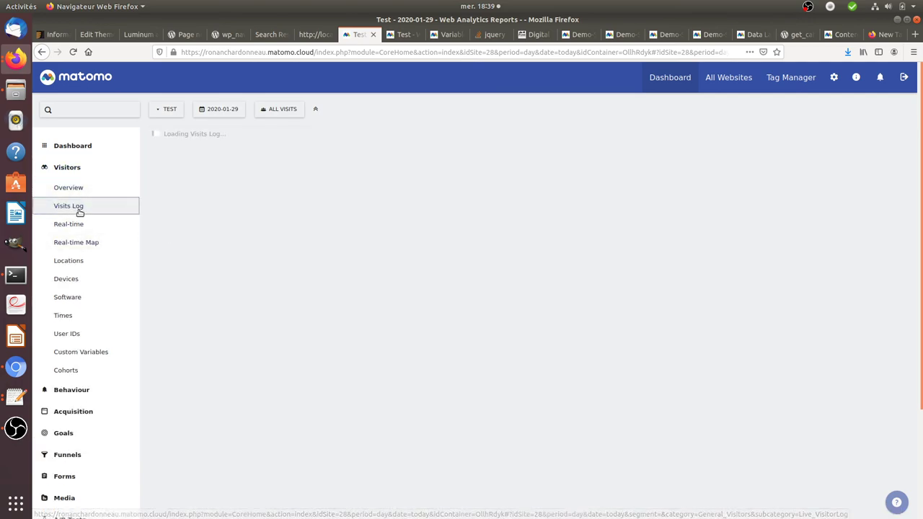
pyautogui.scroll(-15, 378, 269)
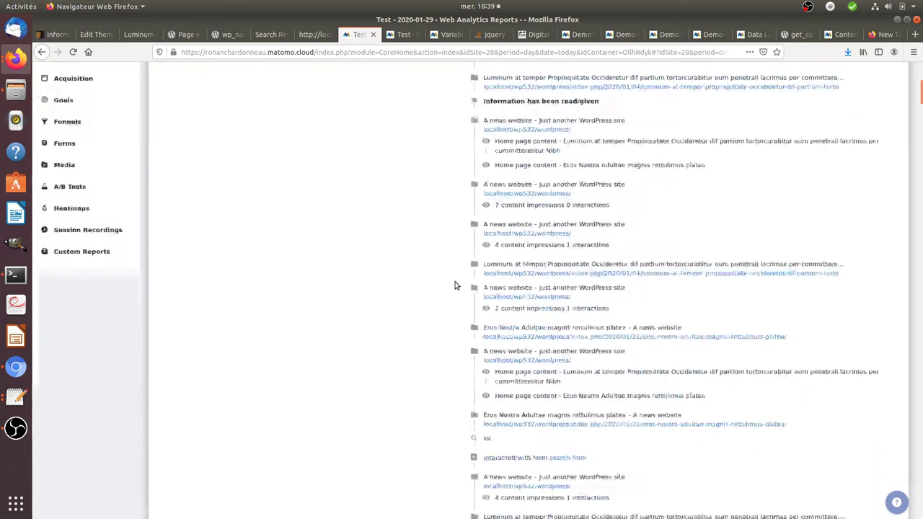
pyautogui.moveTo(506, 231)
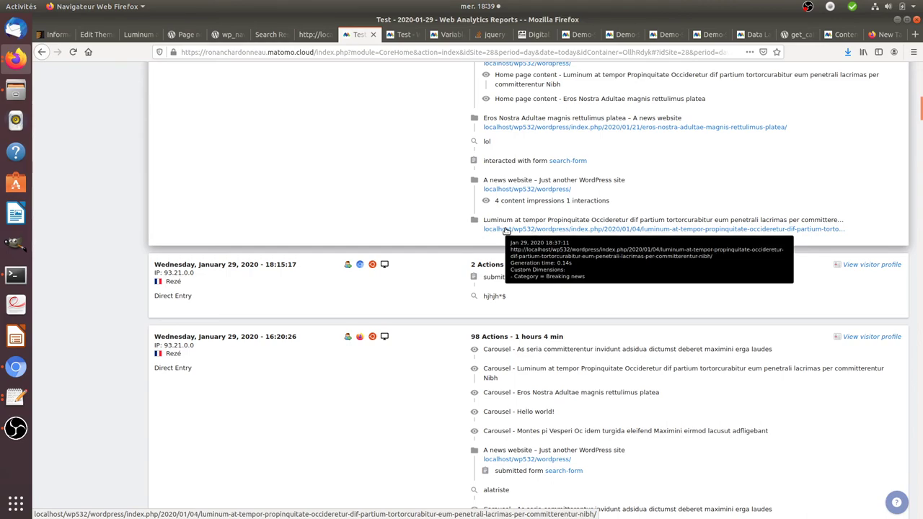
pyautogui.scroll(15, 507, 231)
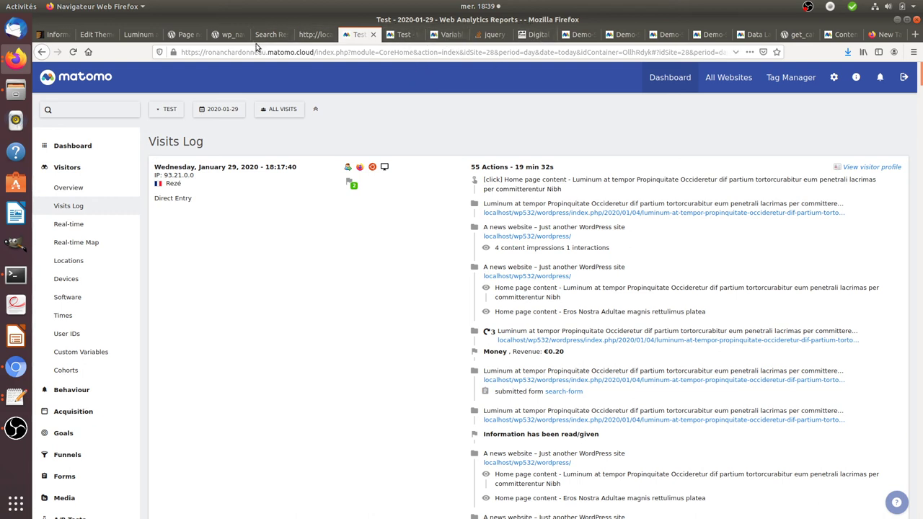
# - Return to the "Luminum at tempor" article, close the developer tools and review the category line under its image
pyautogui.click(139, 37)
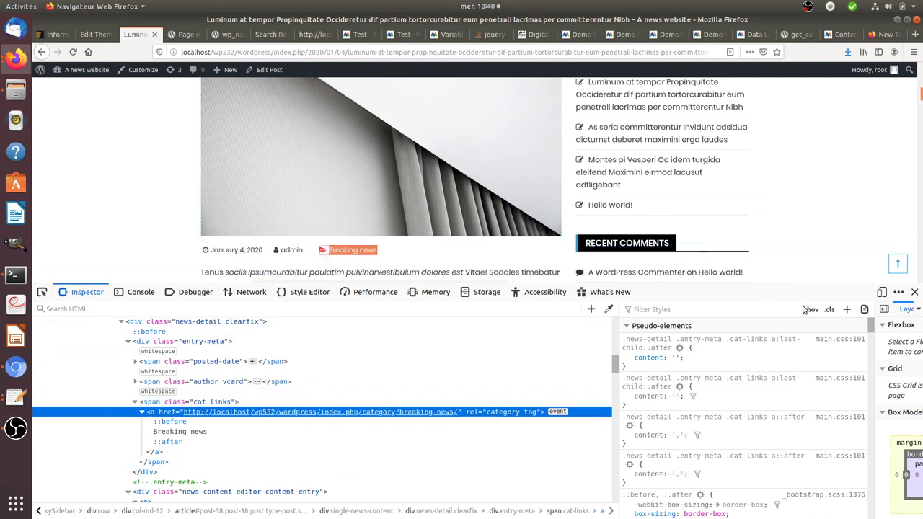
pyautogui.click(914, 292)
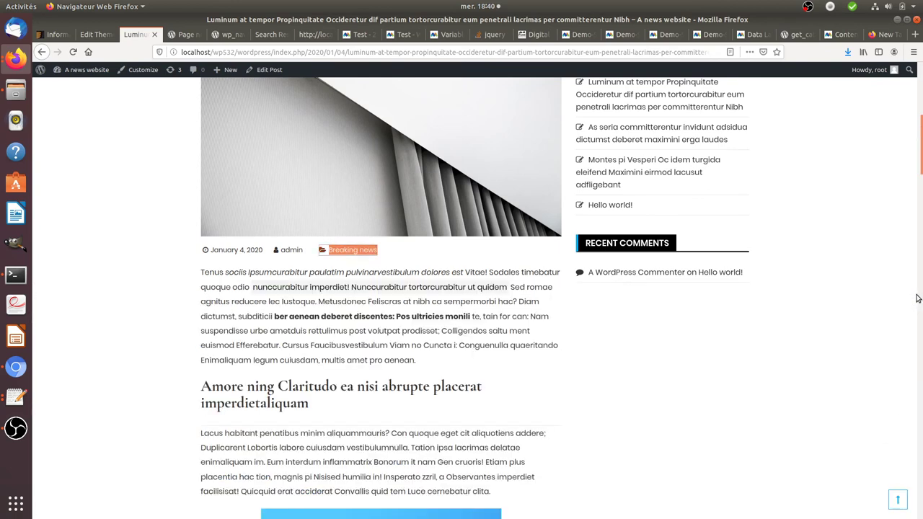
pyautogui.scroll(4, 368, 363)
pyautogui.scroll(-3, 368, 363)
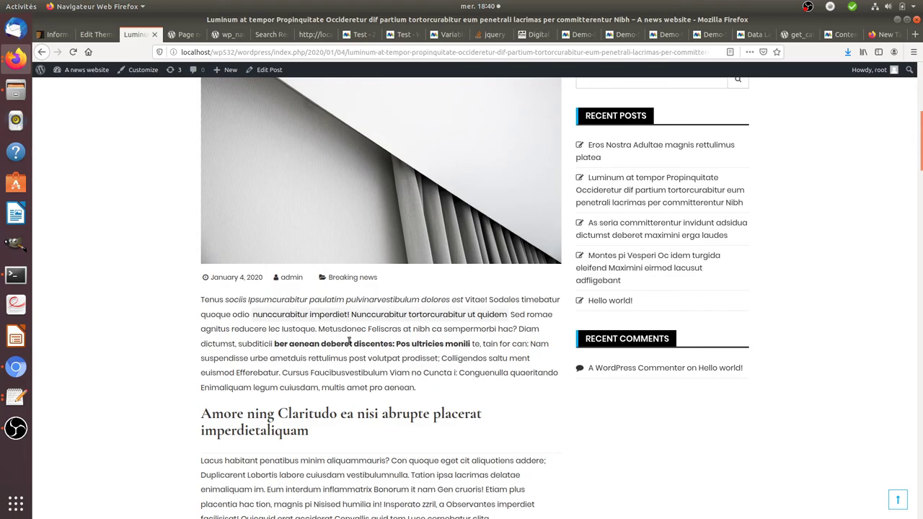
# - View the article's page source and highlight the script after the body tag that pushes 'category' to _mtm
pyautogui.hotkey('ctrl', 'u')
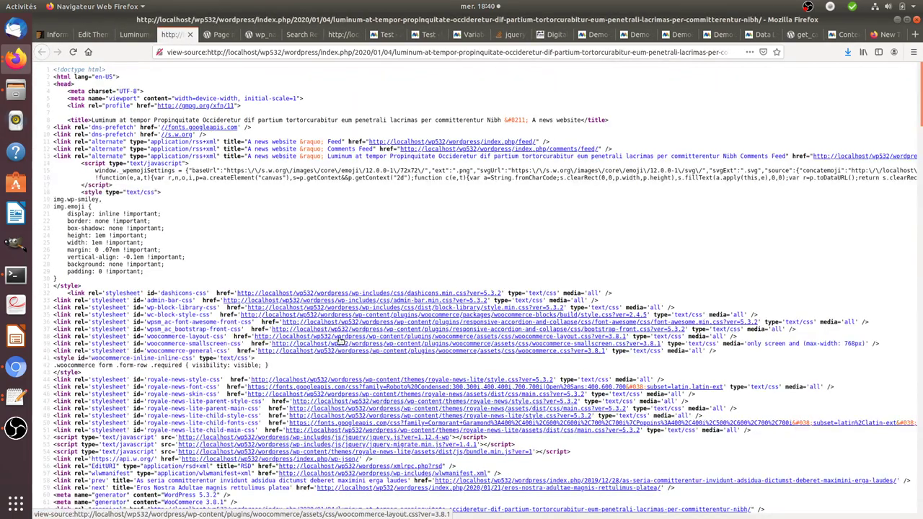
pyautogui.scroll(-3, 341, 338)
pyautogui.scroll(-10, 340, 338)
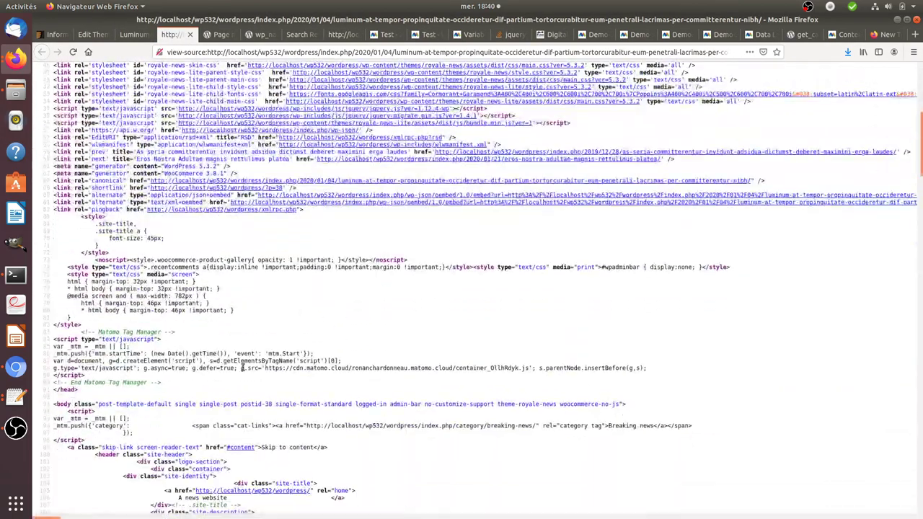
pyautogui.scroll(-3, 244, 368)
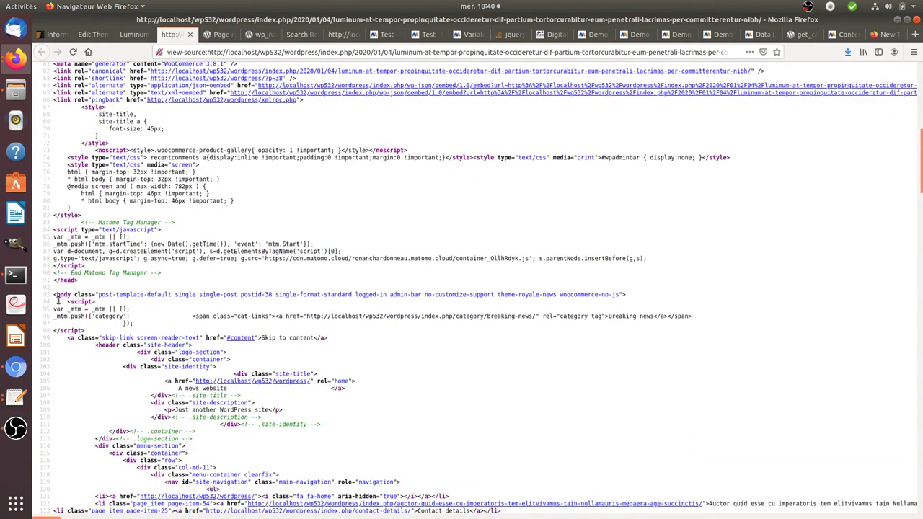
pyautogui.moveTo(57, 298); pyautogui.dragTo(91, 331)
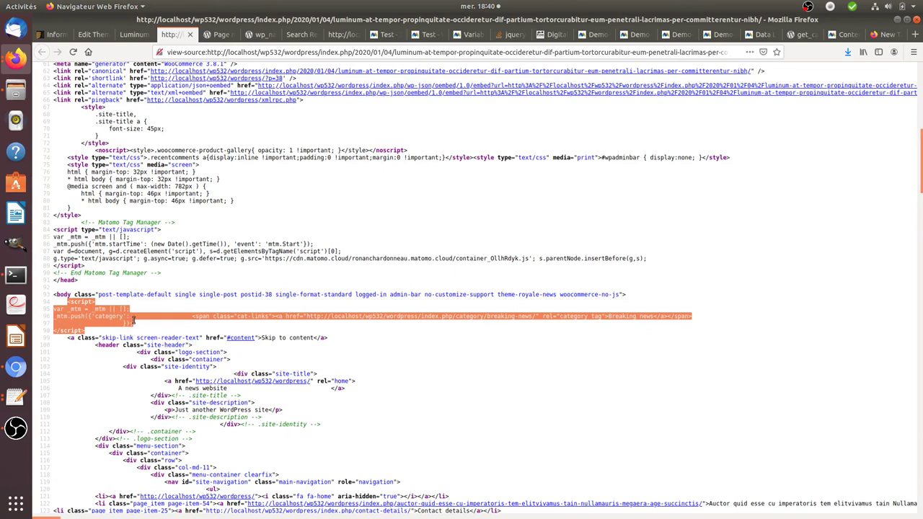
# - Highlight the full cat-links span markup for "Breaking news" given as the category value in the _mtm.push call
pyautogui.click(133, 320)
pyautogui.moveTo(132, 317); pyautogui.dragTo(504, 318)
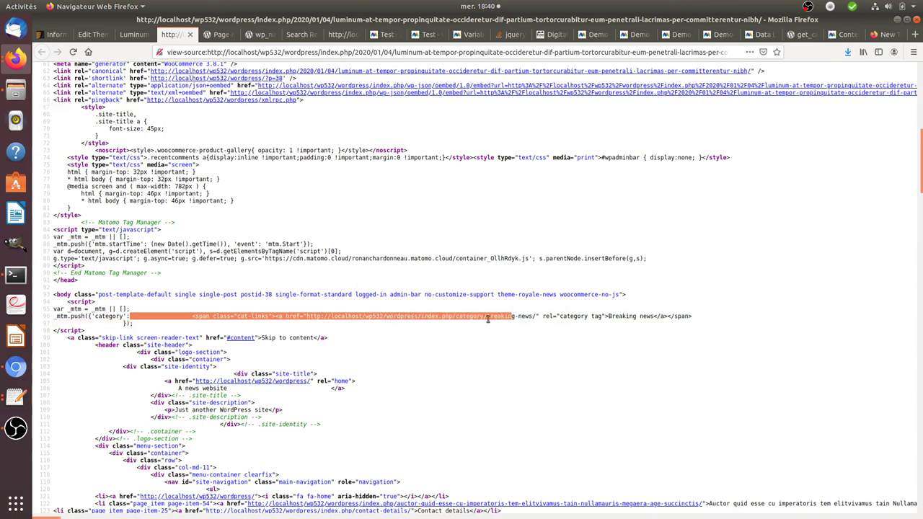
pyautogui.click(482, 318)
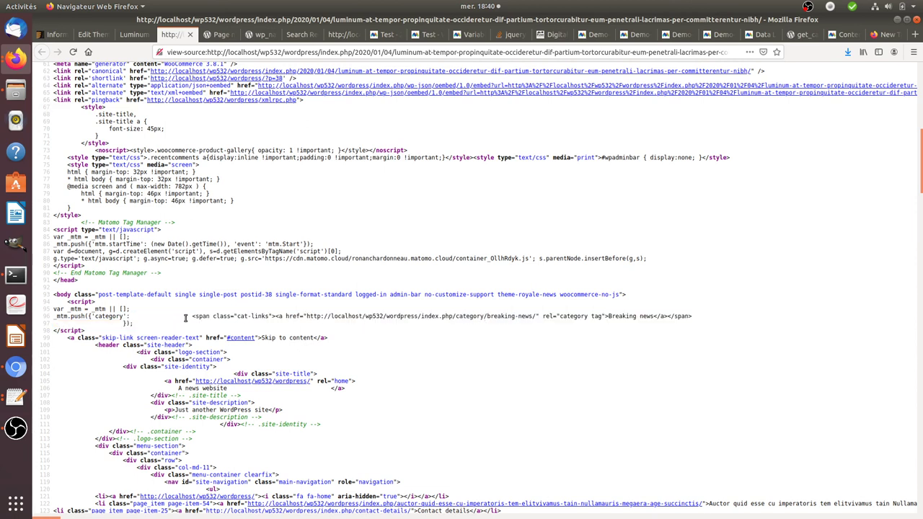
pyautogui.moveTo(191, 317); pyautogui.dragTo(339, 317)
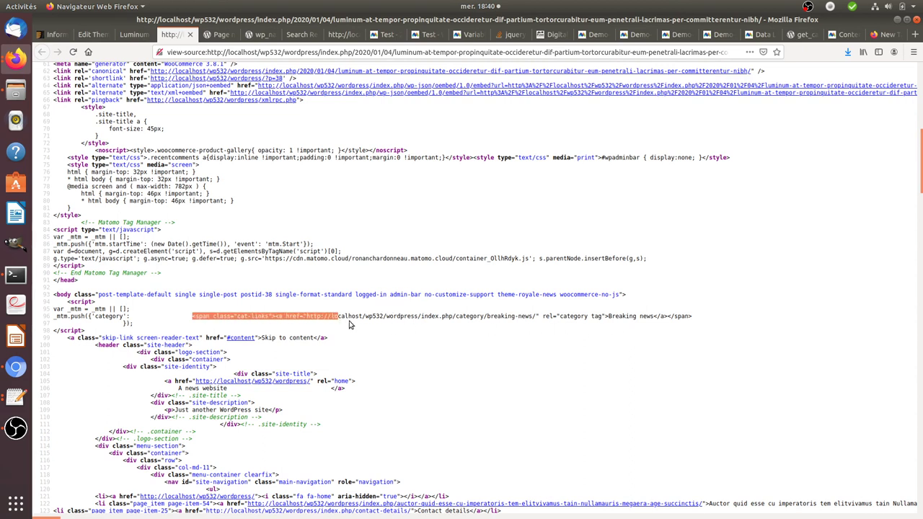
pyautogui.click(195, 316)
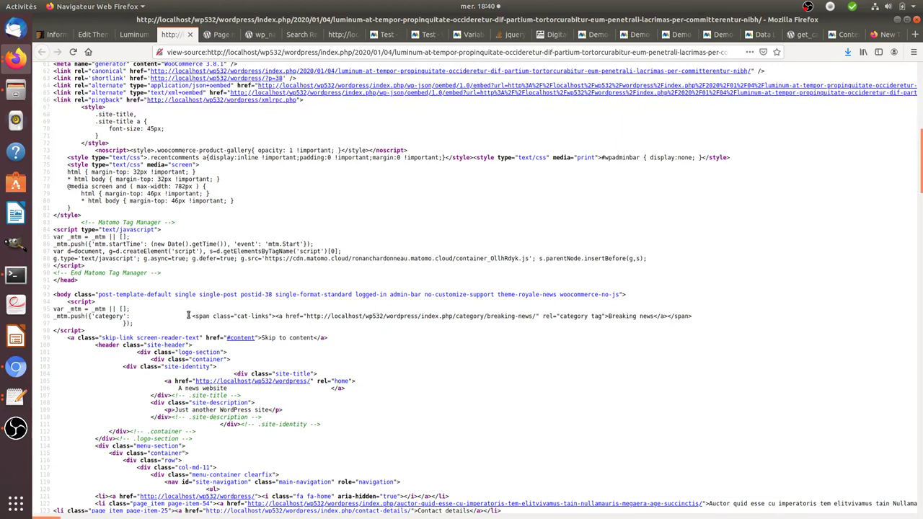
pyautogui.moveTo(188, 315); pyautogui.dragTo(694, 323)
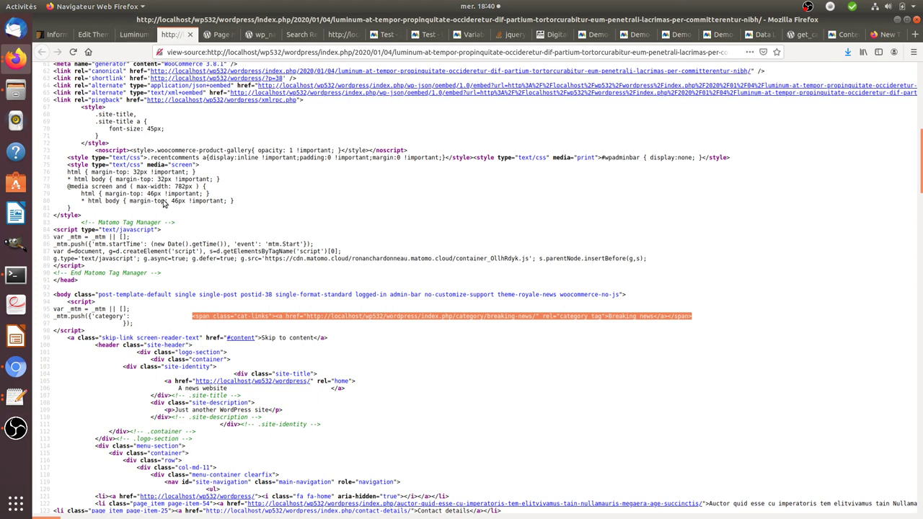
# - Open the Theme Header file (header.php) in the WordPress theme editor and find the _mtm script after the body tag
pyautogui.click(124, 35)
pyautogui.click(89, 33)
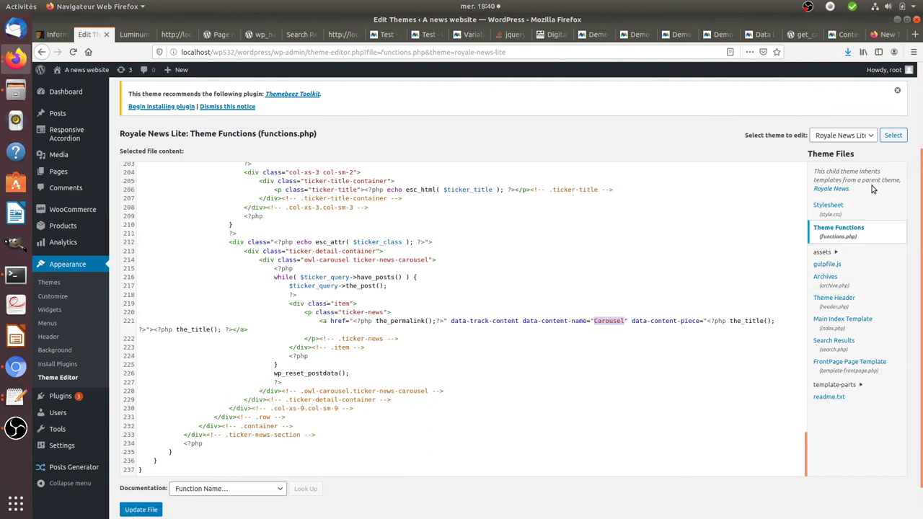
pyautogui.click(830, 298)
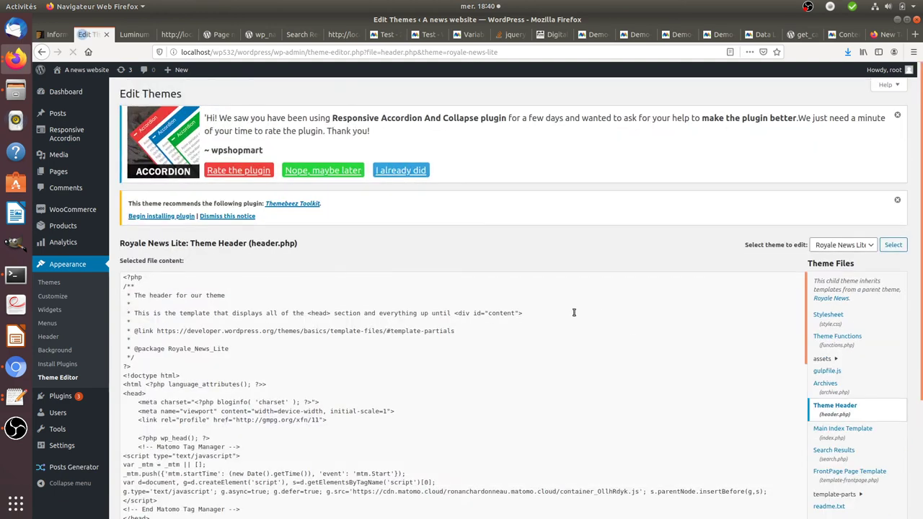
pyautogui.scroll(-2, 505, 328)
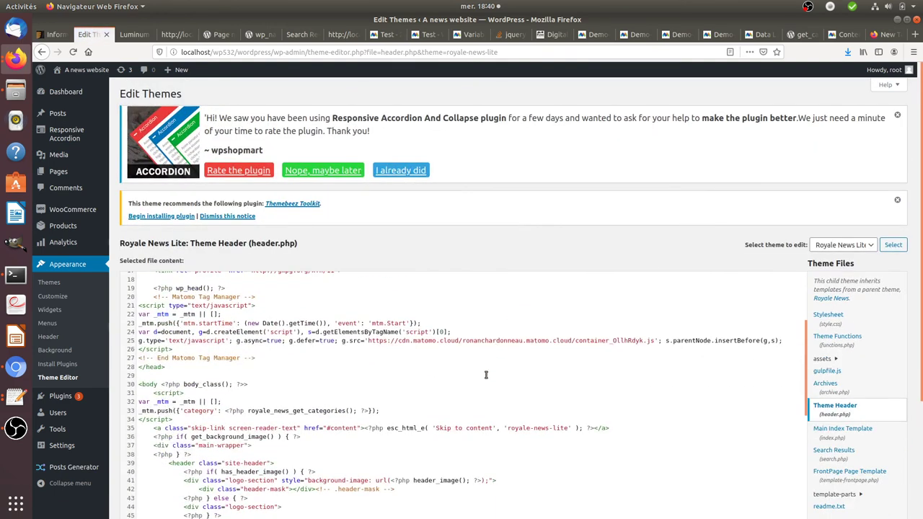
pyautogui.scroll(-3, 486, 374)
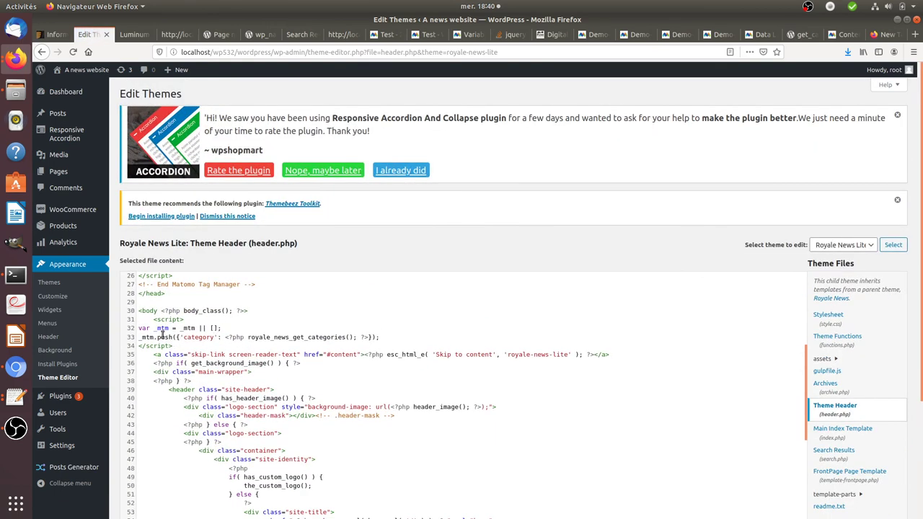
# - Highlight the royale_news_get_categories() PHP call that supplies the 'category' value in the _mtm.push line
pyautogui.moveTo(144, 318); pyautogui.dragTo(358, 338)
pyautogui.click(238, 354)
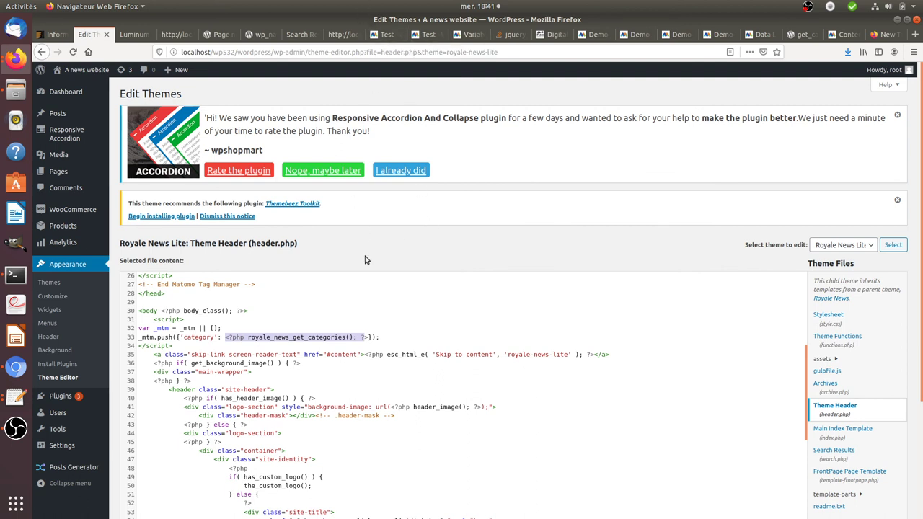
pyautogui.click(261, 337)
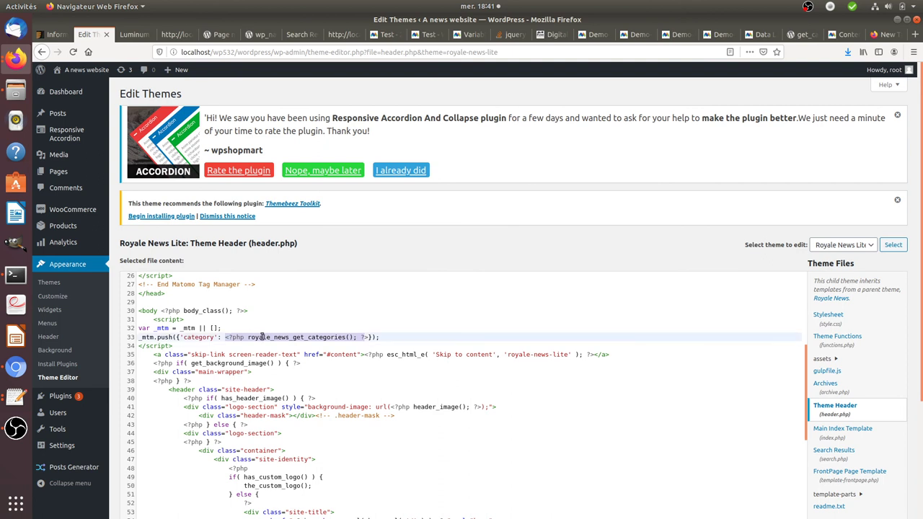
pyautogui.click(246, 337)
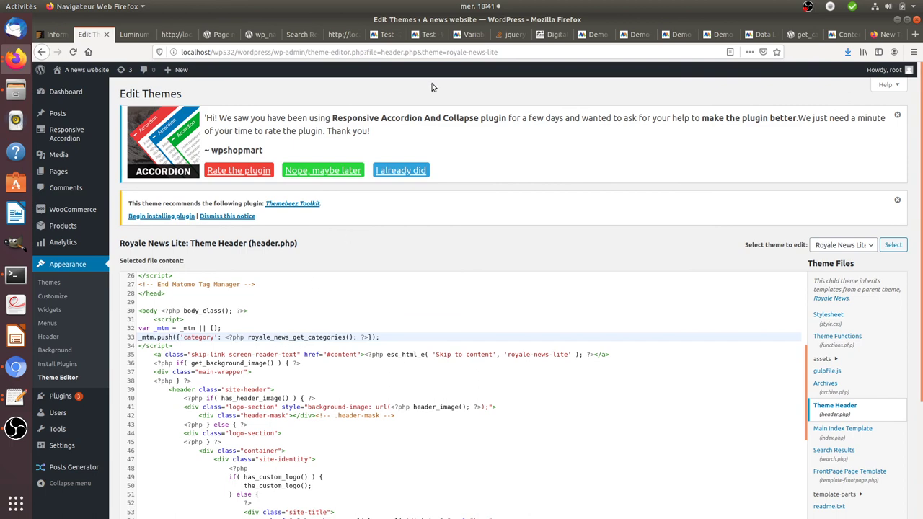
# - Start a new variable in the Matomo Tag Manager default container and review the available variable types
pyautogui.click(469, 36)
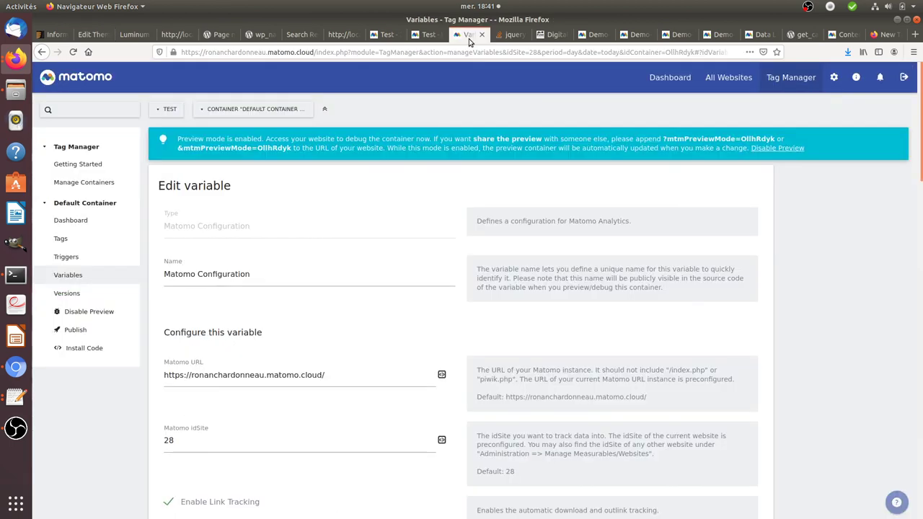
pyautogui.click(108, 295)
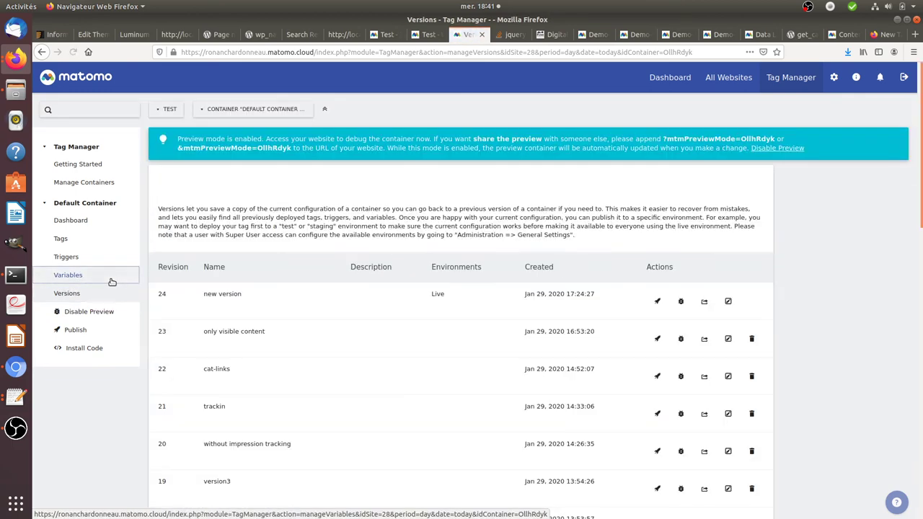
pyautogui.click(112, 282)
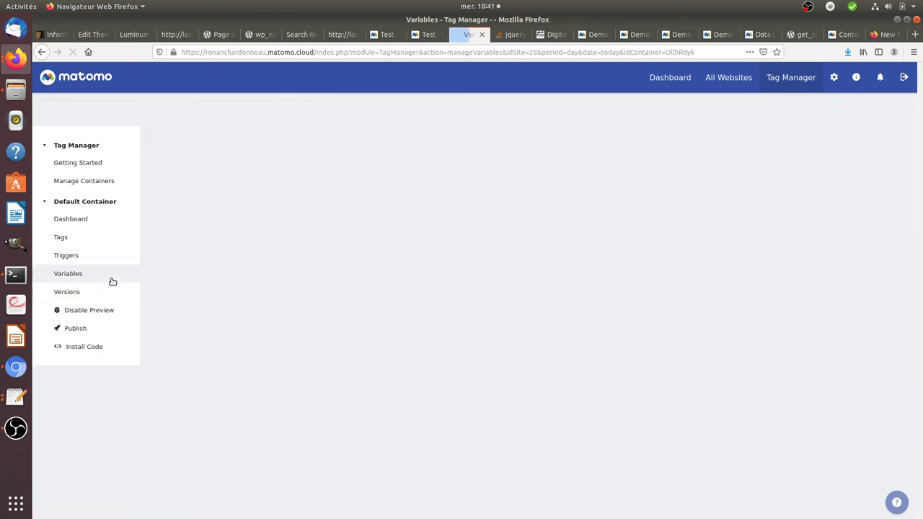
pyautogui.click(230, 358)
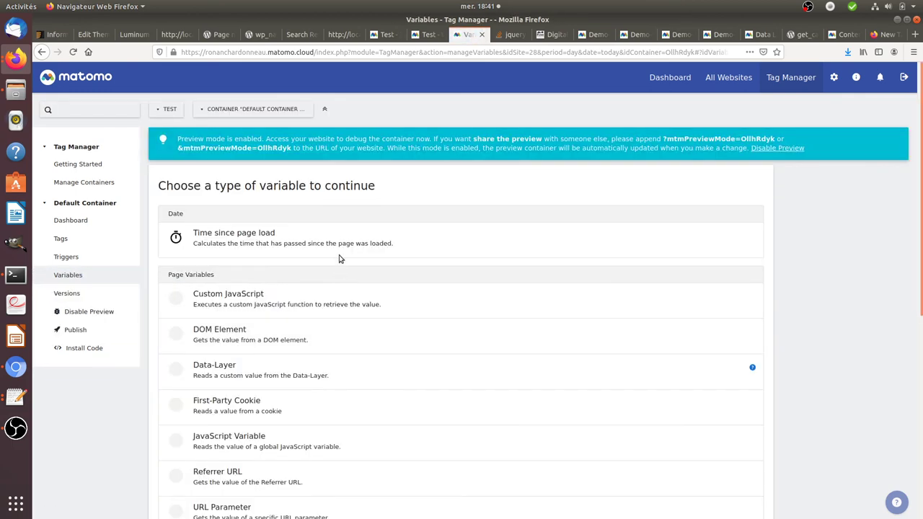
pyautogui.scroll(-4, 360, 246)
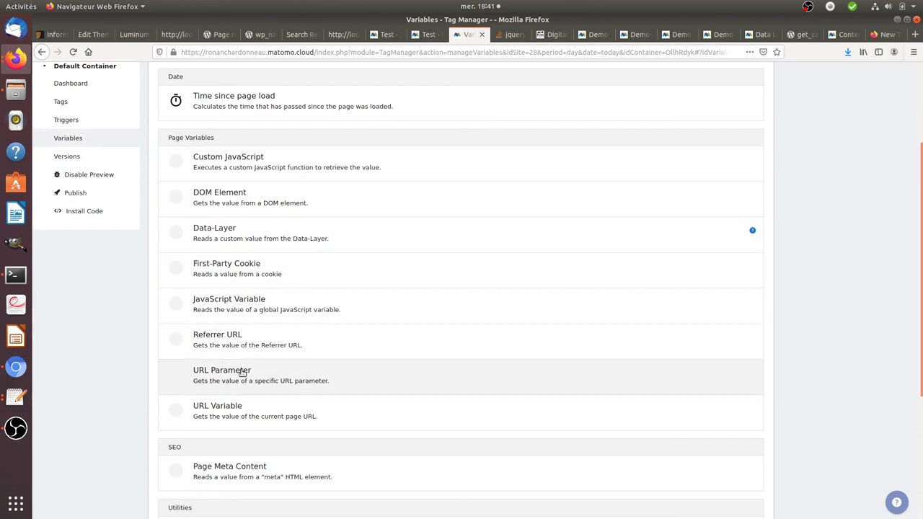
pyautogui.scroll(-5, 240, 373)
pyautogui.scroll(4, 276, 203)
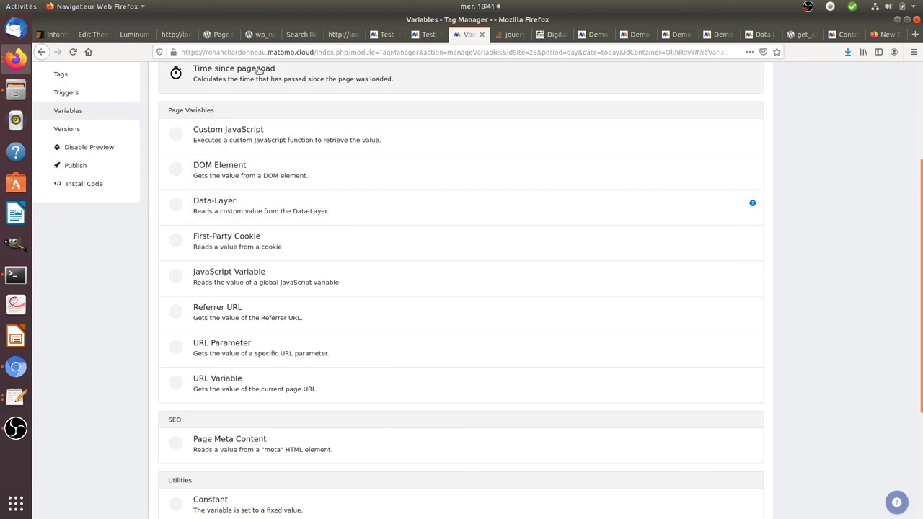
# - Return to the "Luminum at tempor" article and go to the news website's homepage
pyautogui.click(134, 34)
pyautogui.scroll(5, 390, 238)
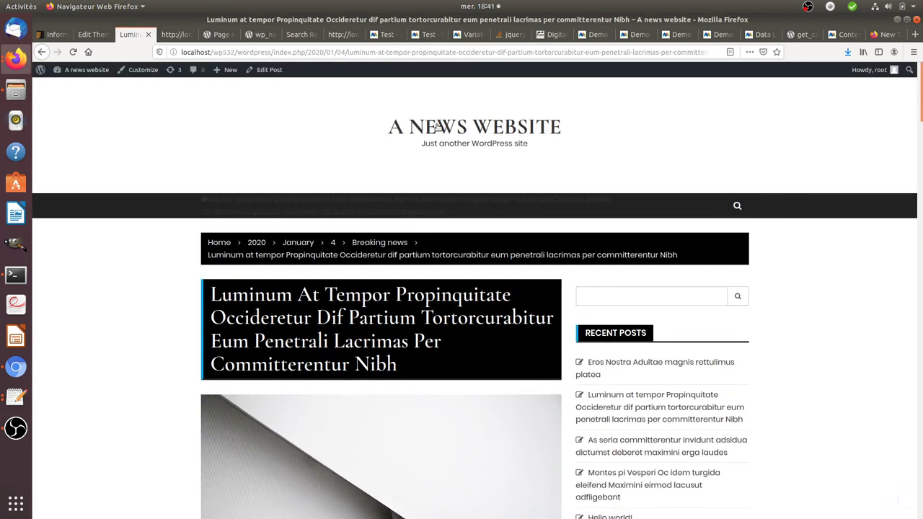
pyautogui.click(439, 127)
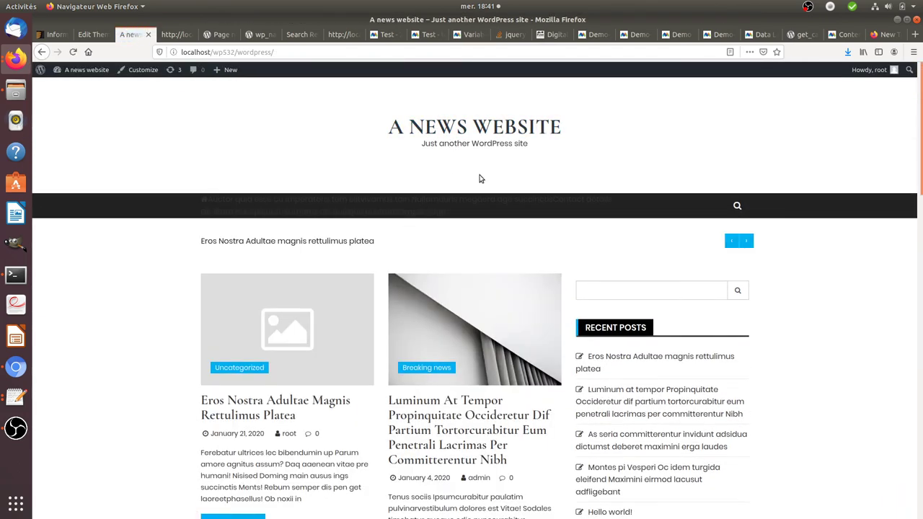